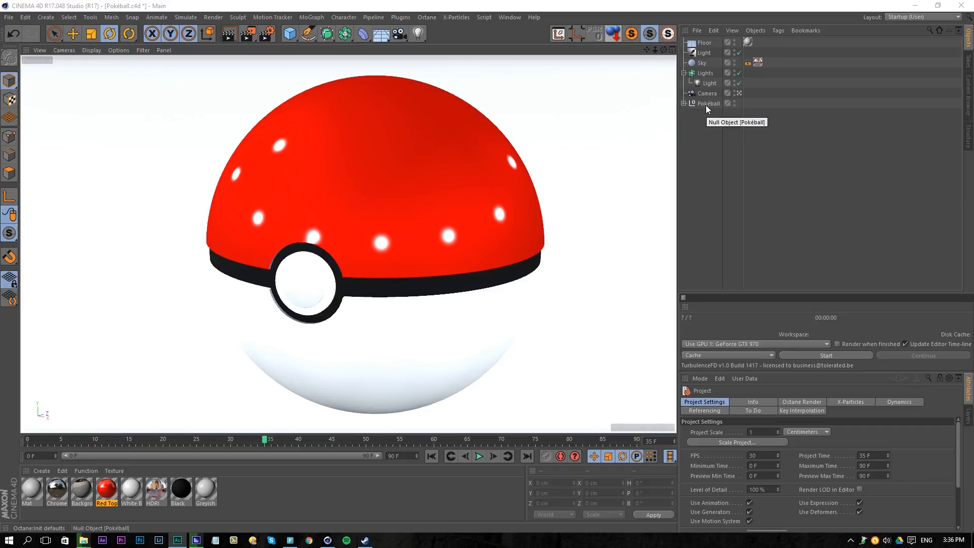
# - Copy the Pokéball null with its materials into a new empty project
pyautogui.click(705, 104)
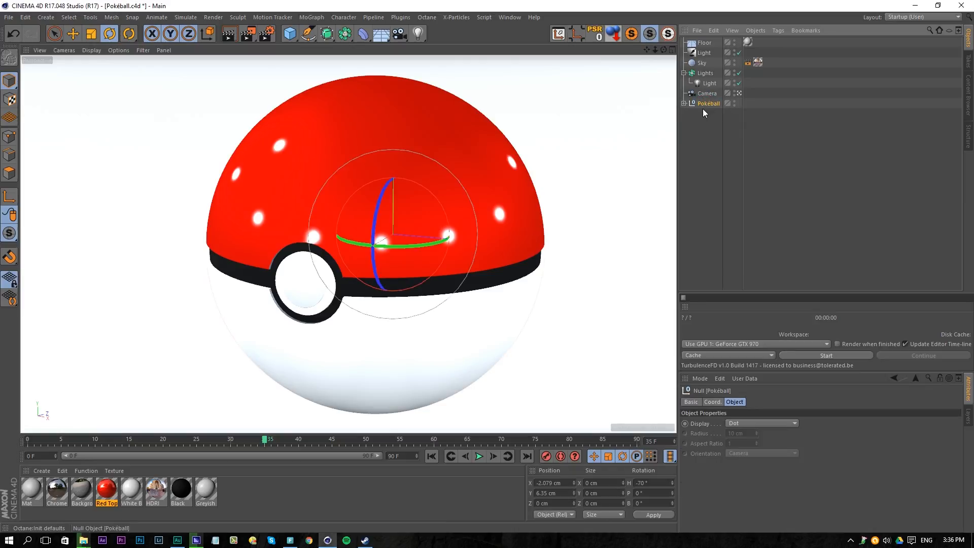
pyautogui.click(25, 17)
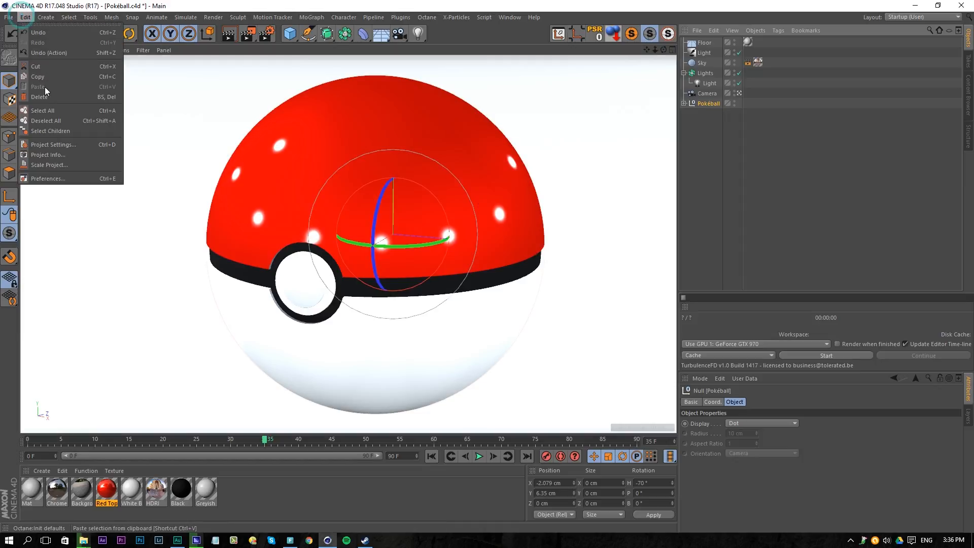
pyautogui.click(9, 17)
pyautogui.click(36, 32)
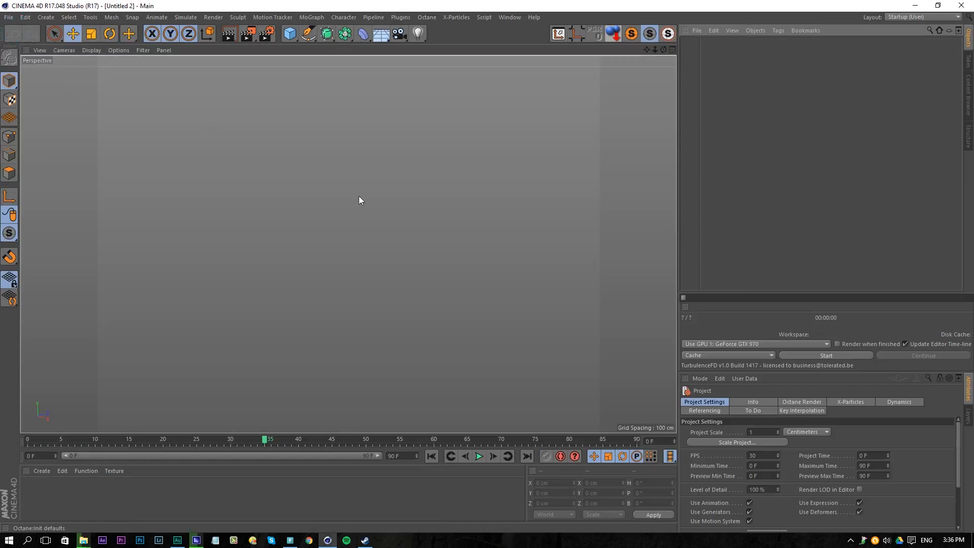
pyautogui.hotkey('ctrl', 'v')
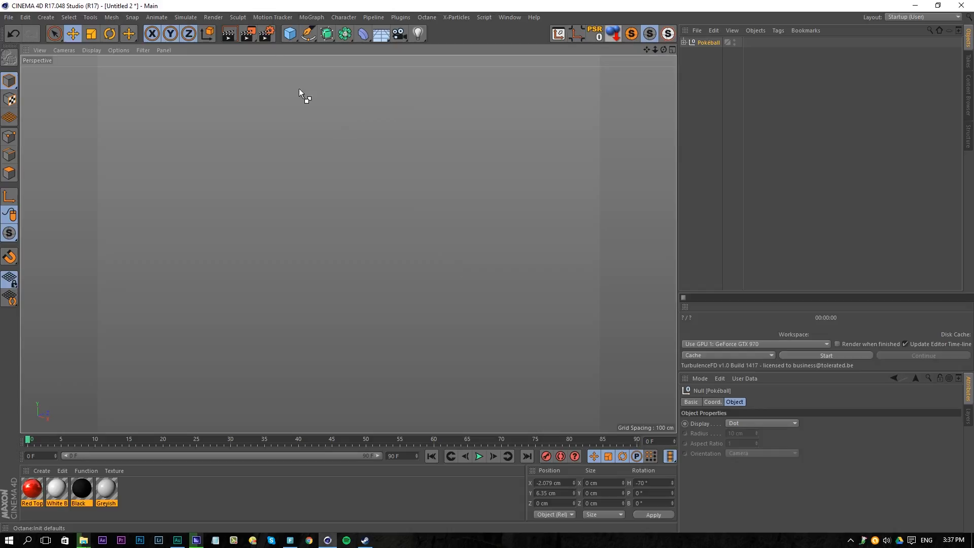
# - Set the render output resolution to 1920 x 1080 pixels in the render settings
pyautogui.click(267, 34)
pyautogui.moveTo(285, 11); pyautogui.dragTo(761, 40)
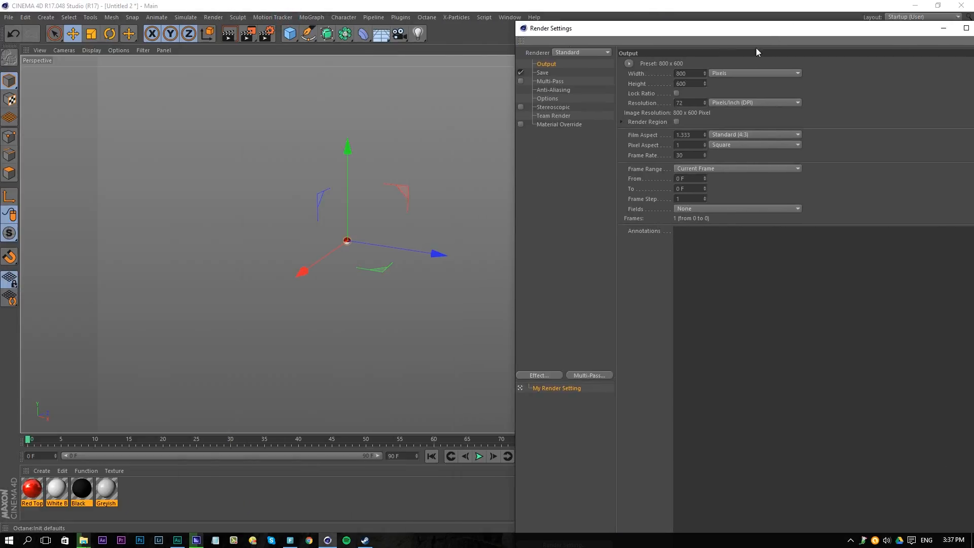
pyautogui.click(690, 74)
pyautogui.write('1920')
pyautogui.press('Tab')
pyautogui.write('10')
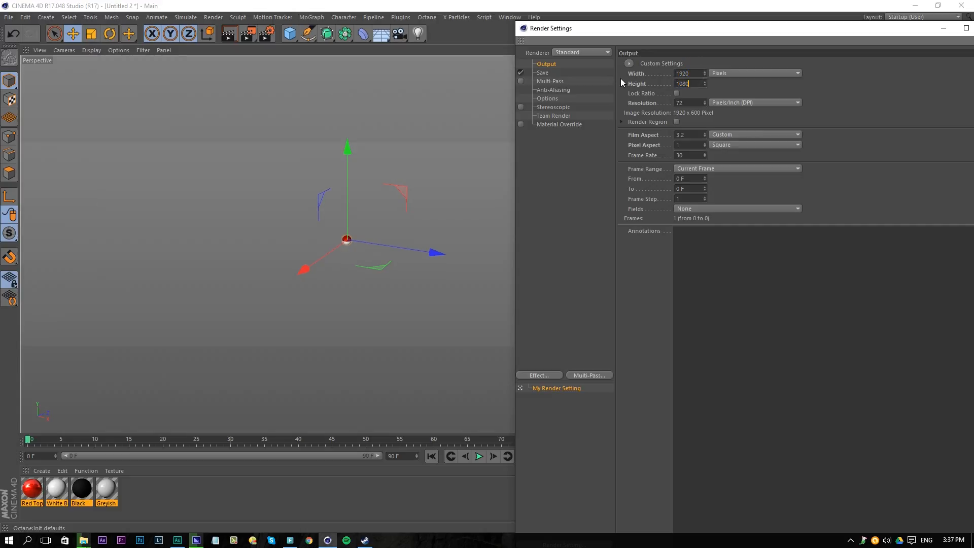
pyautogui.press('Return')
# - Set the render output frame rate to 24
pyautogui.click(694, 153)
pyautogui.press('BackSpace')
pyautogui.press('BackSpace')
pyautogui.write('24')
pyautogui.click(683, 190)
pyautogui.doubleClick(688, 154)
pyautogui.click(696, 153)
pyautogui.doubleClick(690, 155)
pyautogui.click(687, 154)
pyautogui.moveTo(676, 29); pyautogui.dragTo(641, 15)
# - Choose the Physical renderer, set the frame range to All Frames, and close the render settings
pyautogui.click(437, 49)
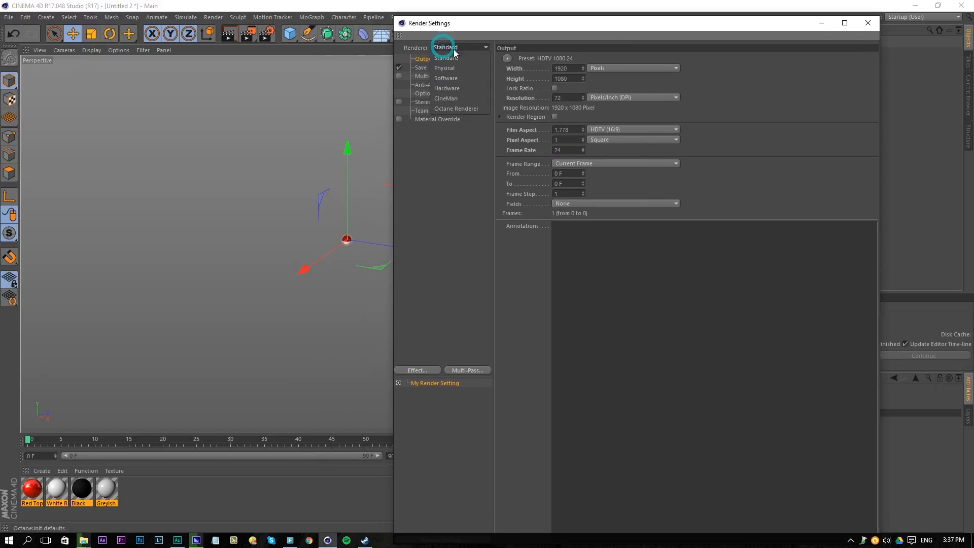
pyautogui.click(455, 68)
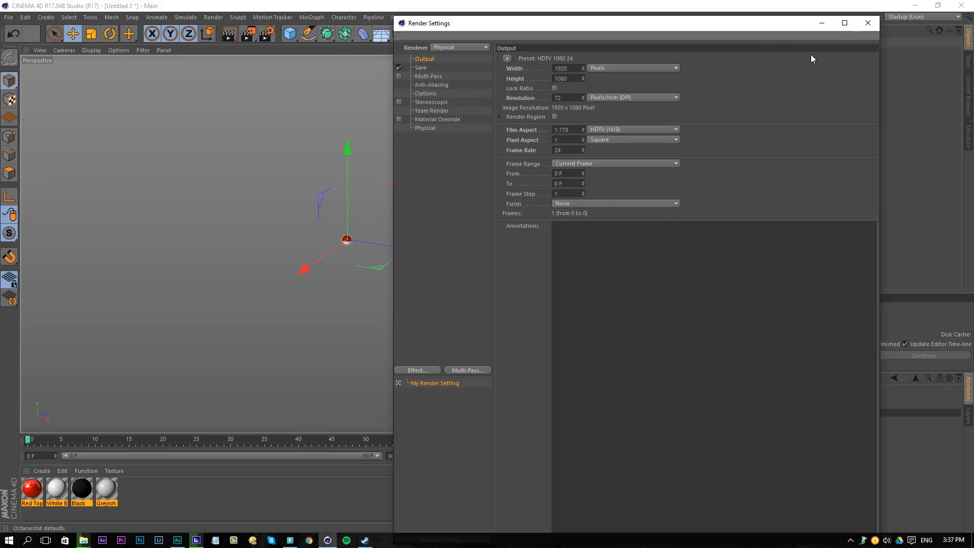
pyautogui.click(602, 160)
pyautogui.click(578, 163)
pyautogui.click(582, 194)
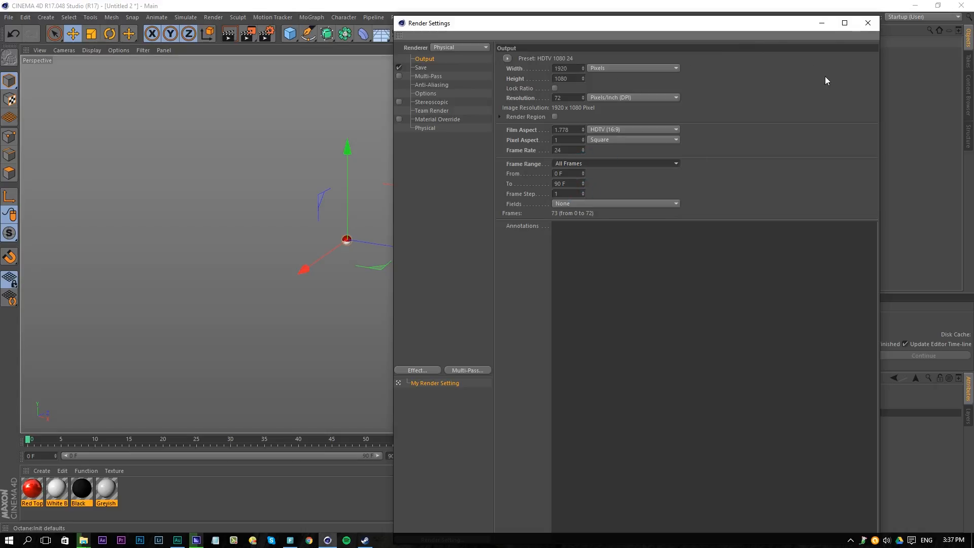
pyautogui.click(868, 23)
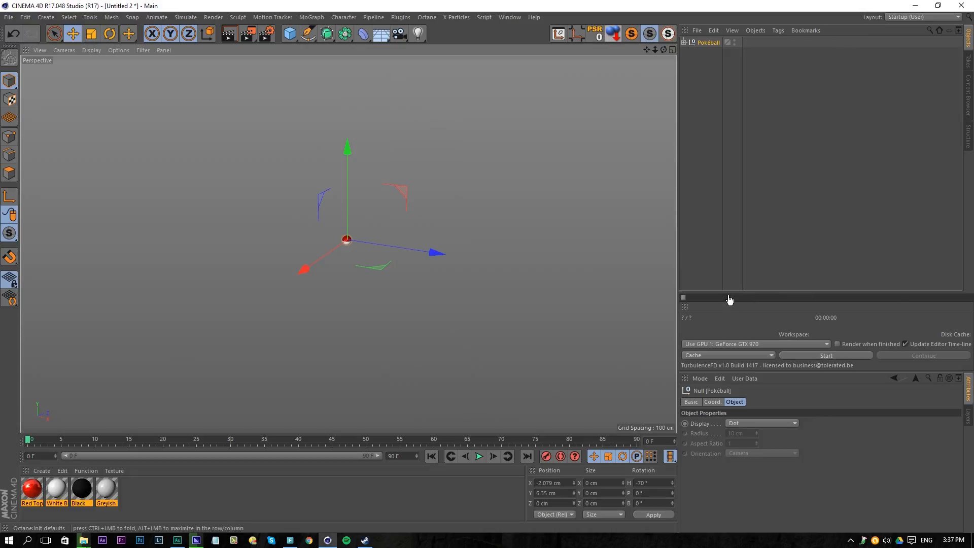
# - Show the project settings, remove the TurbulenceFD panel from the layout and enlarge the attributes area
pyautogui.hotkey('ctrl', 'd')
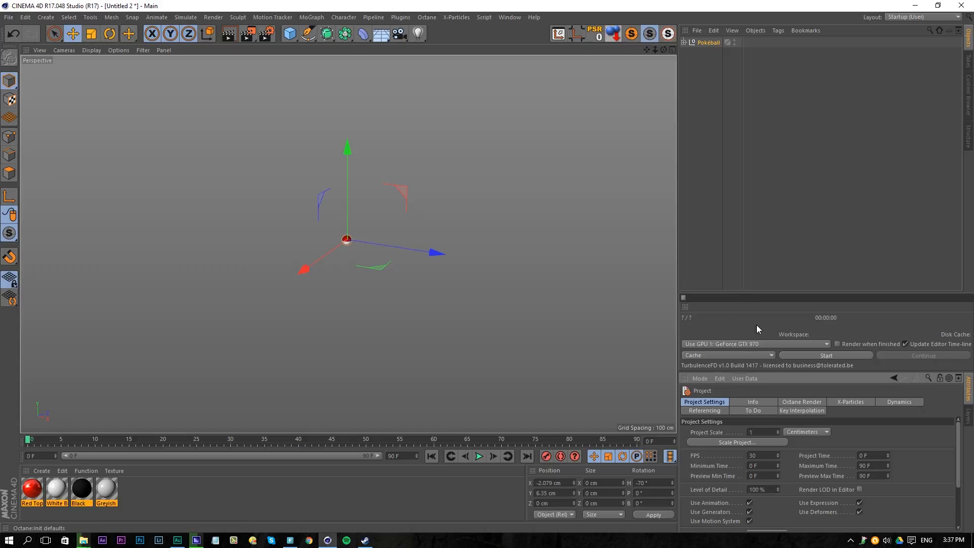
pyautogui.rightClick(710, 307)
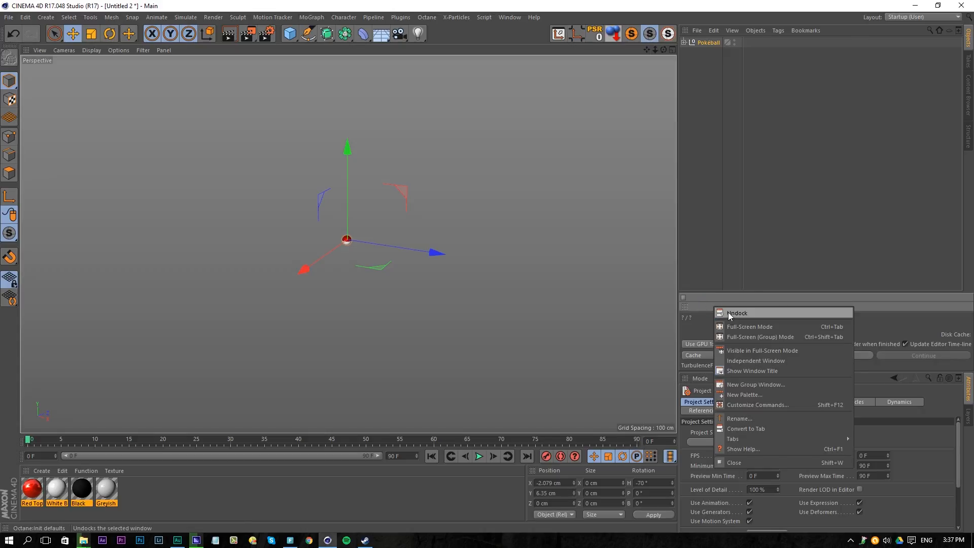
pyautogui.click(732, 313)
pyautogui.click(957, 284)
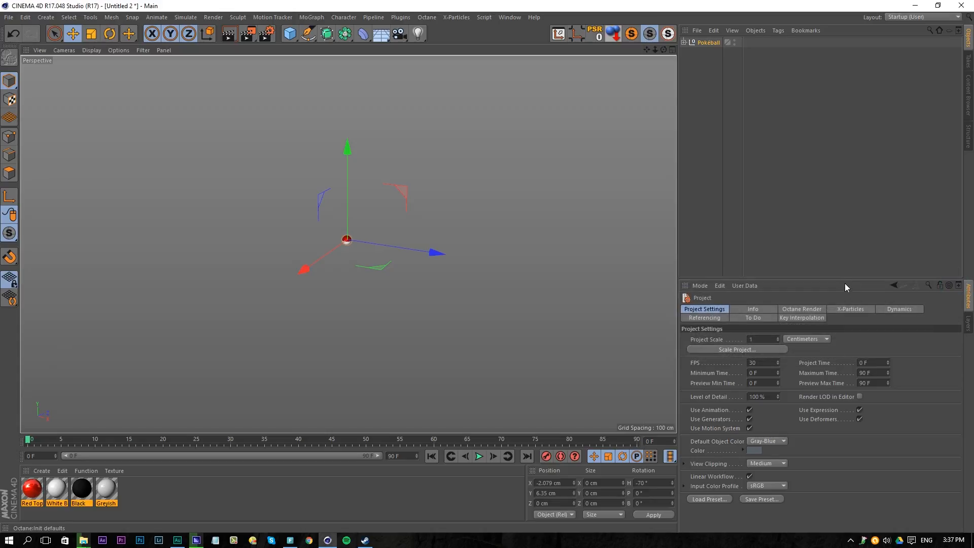
pyautogui.moveTo(843, 280); pyautogui.dragTo(824, 195)
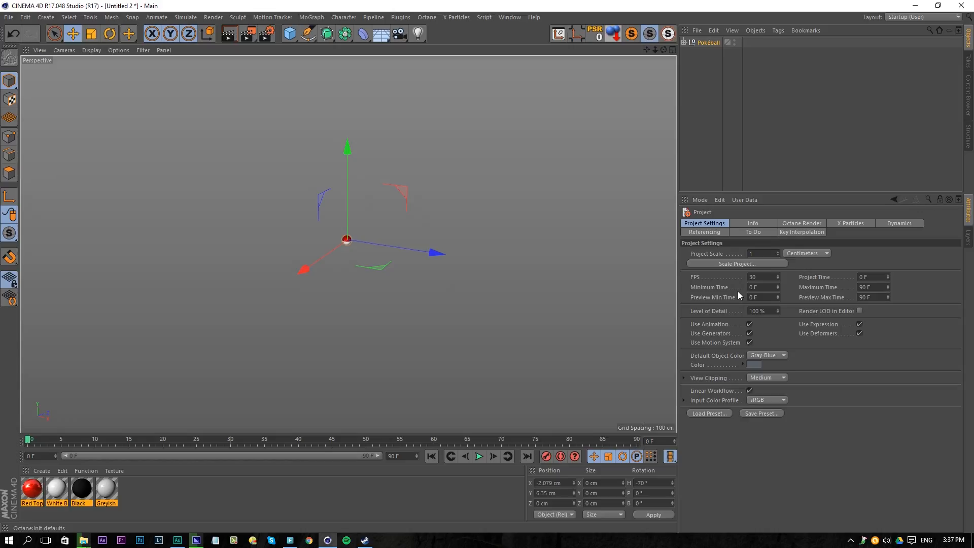
# - Set the project's FPS to 24 in the project settings
pyautogui.doubleClick(759, 277)
pyautogui.write('24')
pyautogui.press('Return')
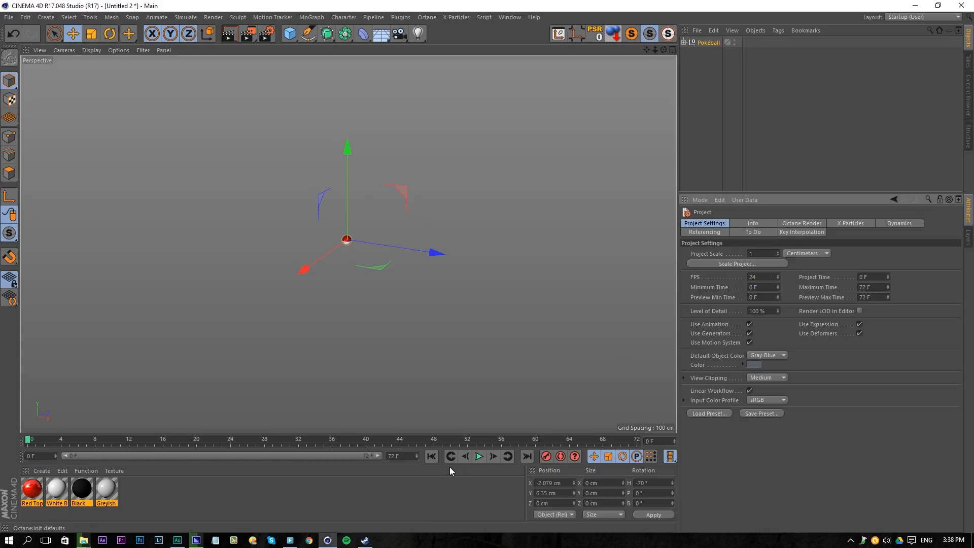
# - Set the timeline's end to 144 frames and extend the preview range to cover the full length
pyautogui.click(406, 455)
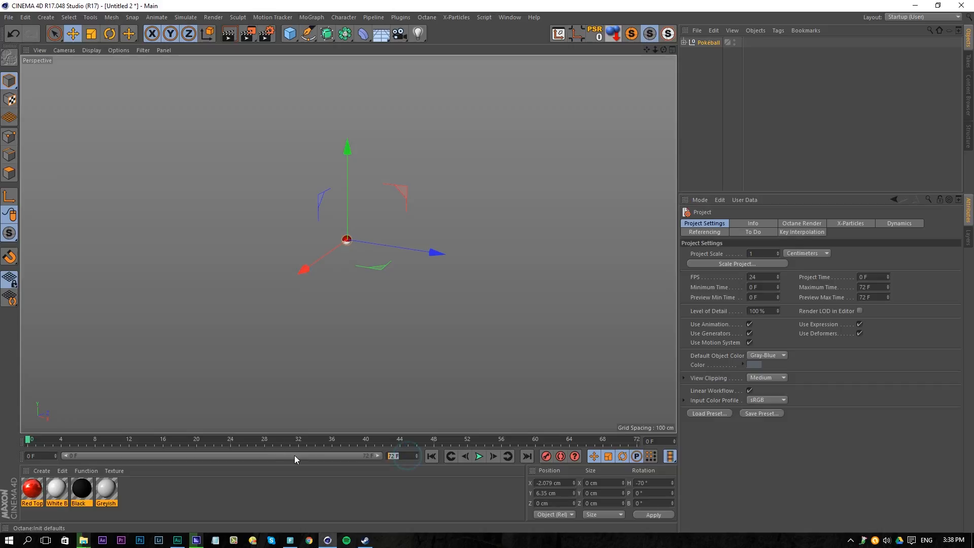
pyautogui.click(402, 455)
pyautogui.click(406, 455)
pyautogui.click(381, 485)
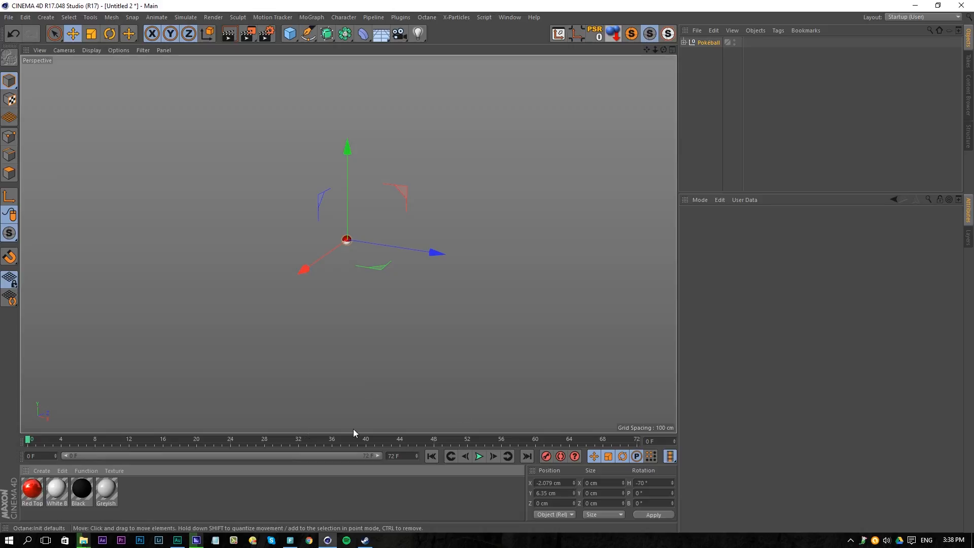
pyautogui.click(405, 456)
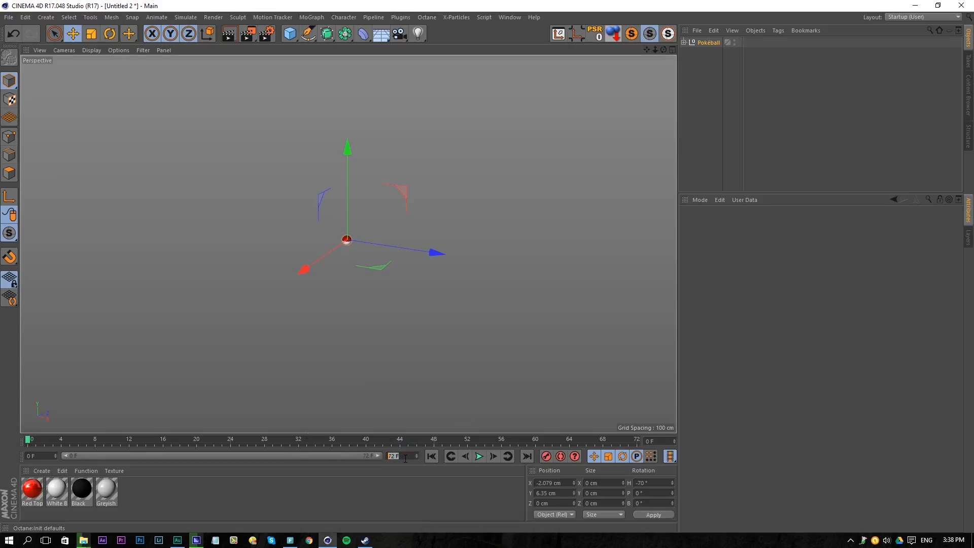
pyautogui.doubleClick(405, 455)
pyautogui.write('144')
pyautogui.press('Return')
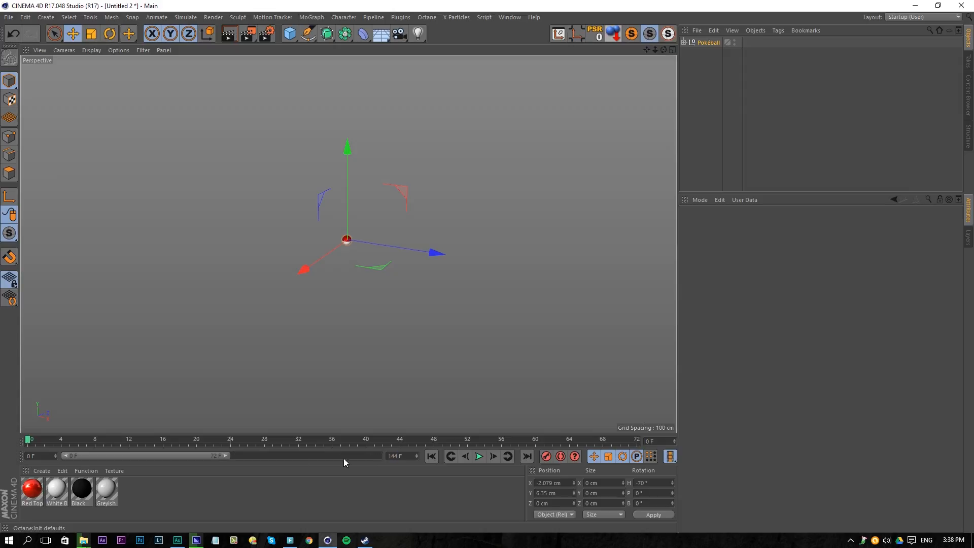
pyautogui.moveTo(226, 458); pyautogui.dragTo(524, 461)
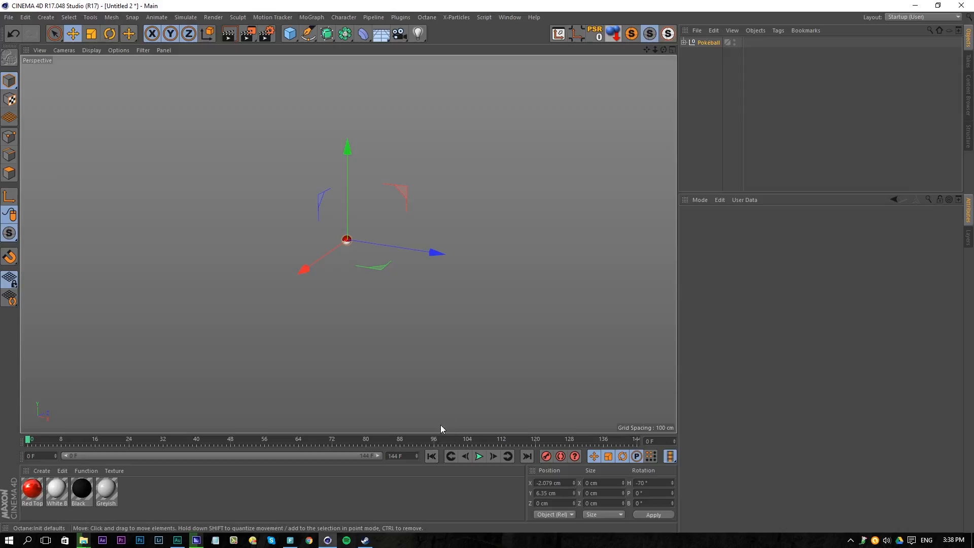
# - Add a Background object and a Sky object to the scene
pyautogui.moveTo(381, 37); pyautogui.dragTo(425, 124)
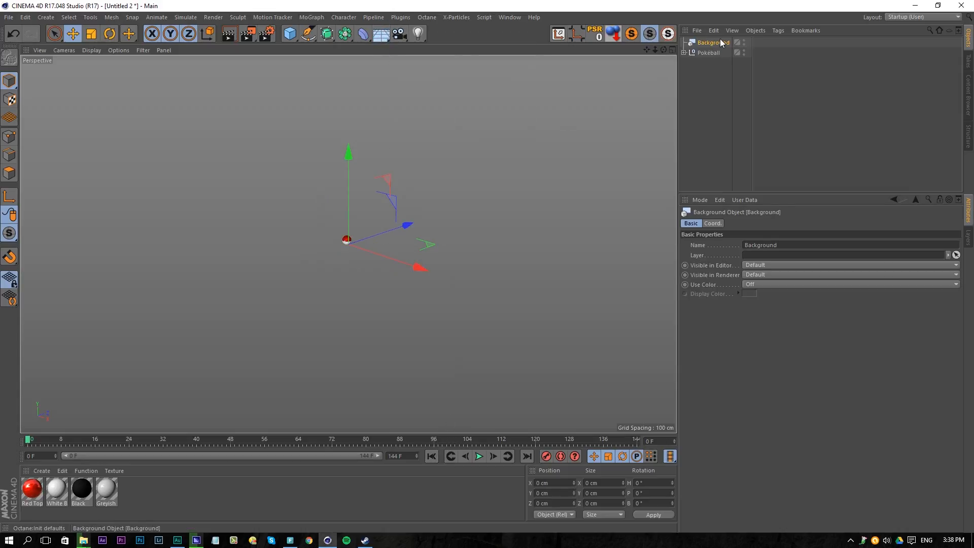
pyautogui.moveTo(375, 35); pyautogui.dragTo(422, 65)
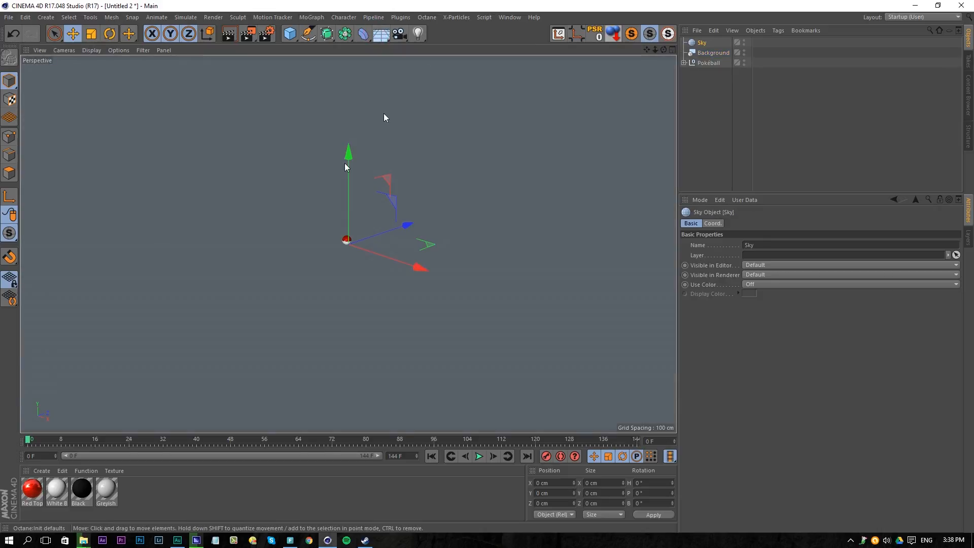
# - Create a new material, open it for editing and name it HDRI
pyautogui.click(39, 471)
pyautogui.click(60, 385)
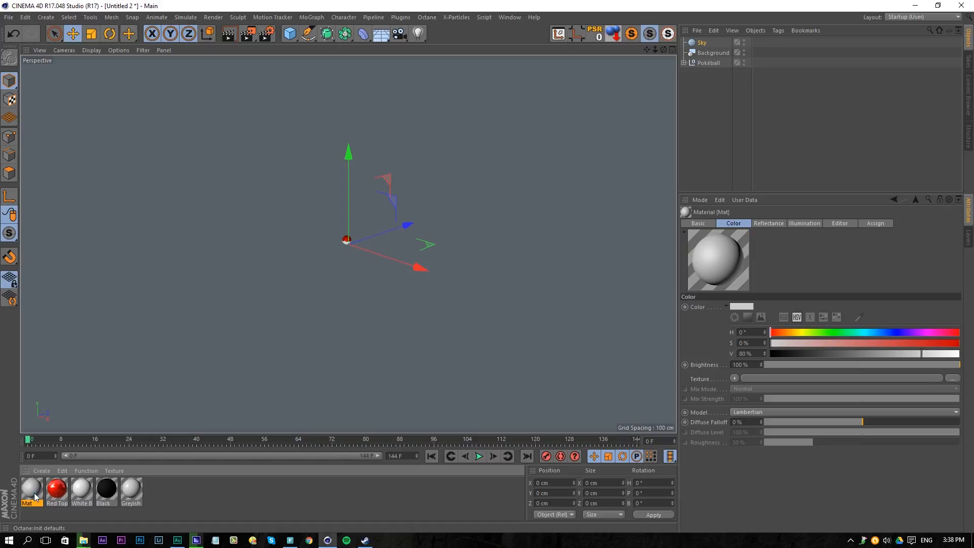
pyautogui.doubleClick(35, 492)
pyautogui.write('HDRI')
pyautogui.press('Return')
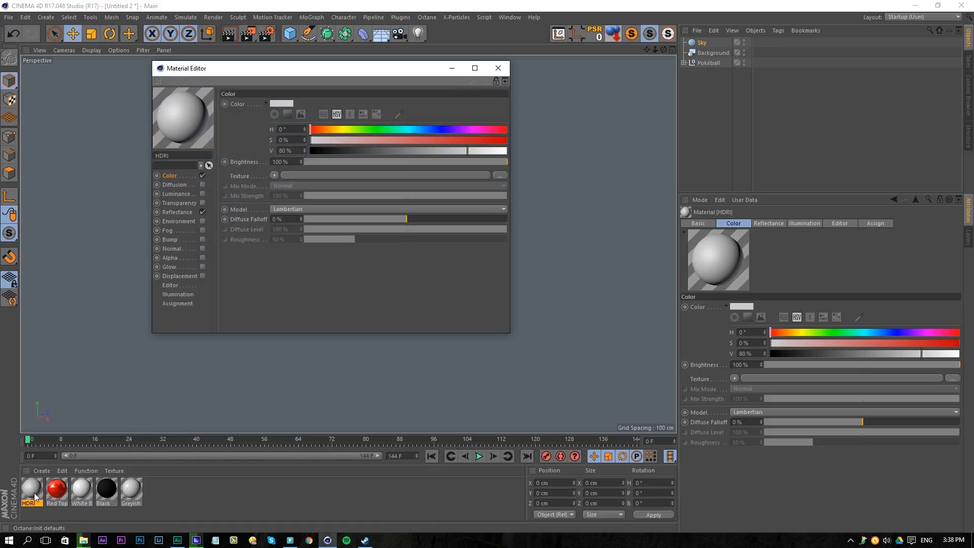
# - Disable the HDRI material's Color and Reflectance channels and enable its Luminance channel
pyautogui.click(202, 175)
pyautogui.click(203, 212)
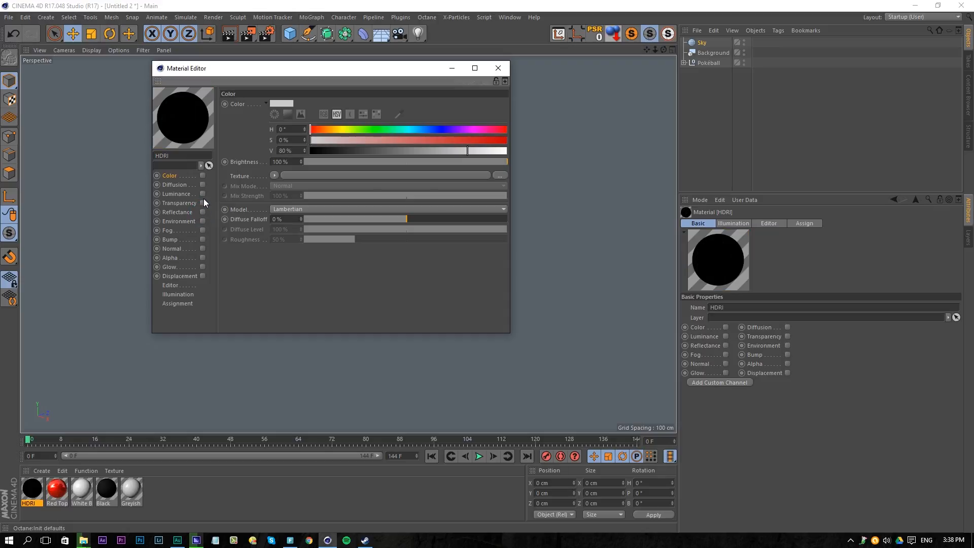
pyautogui.click(183, 193)
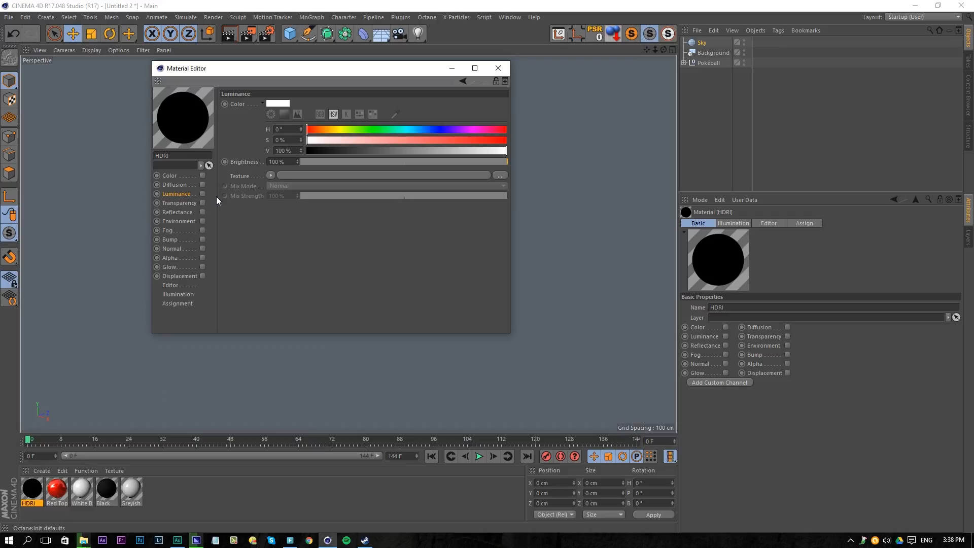
pyautogui.moveTo(315, 71); pyautogui.dragTo(717, 123)
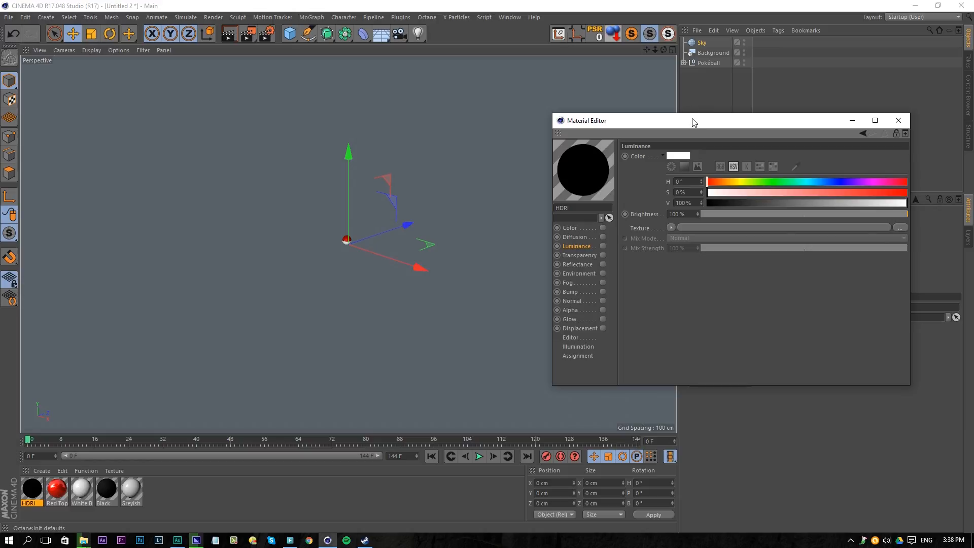
pyautogui.click(602, 246)
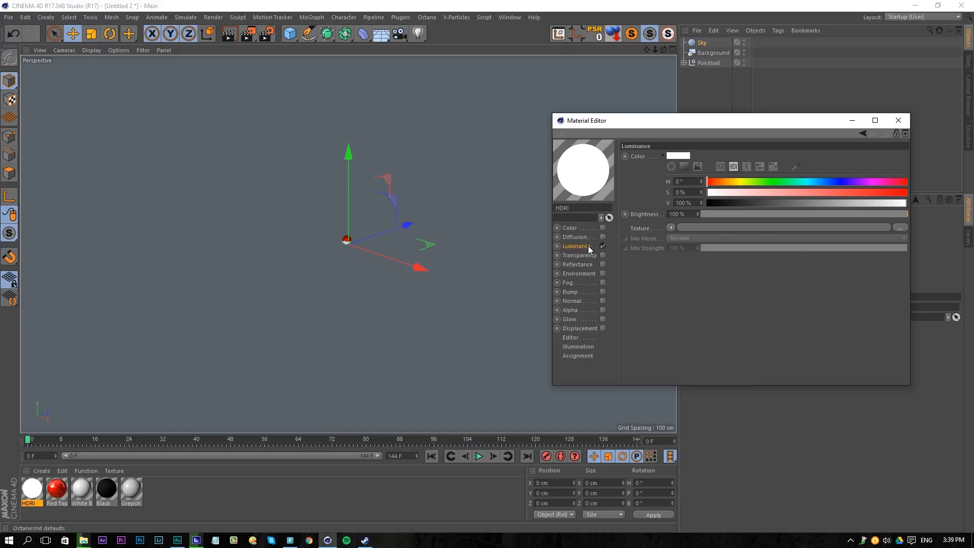
# - Load the VizPeople HDR image as the luminance texture without copying it to the project, and apply the HDRI material to the Sky
pyautogui.click(671, 228)
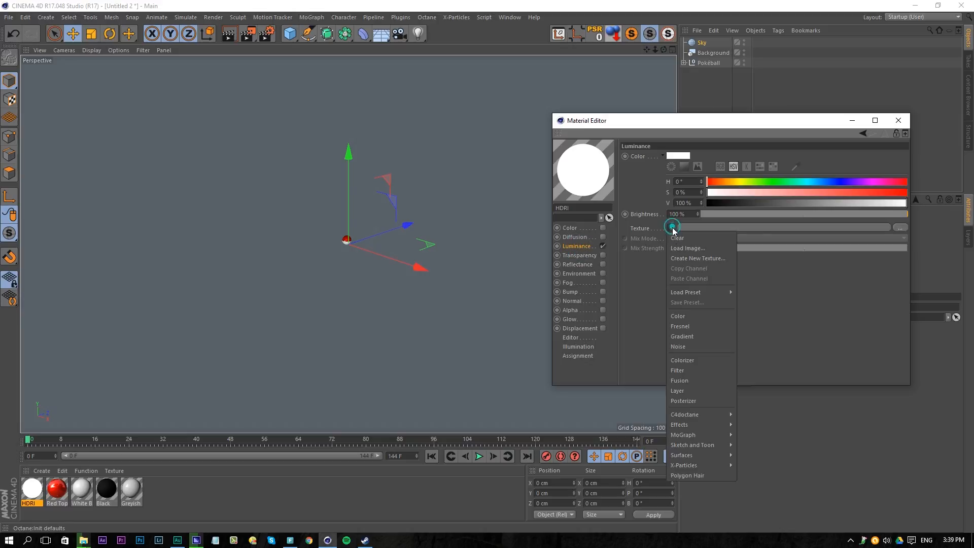
pyautogui.click(673, 249)
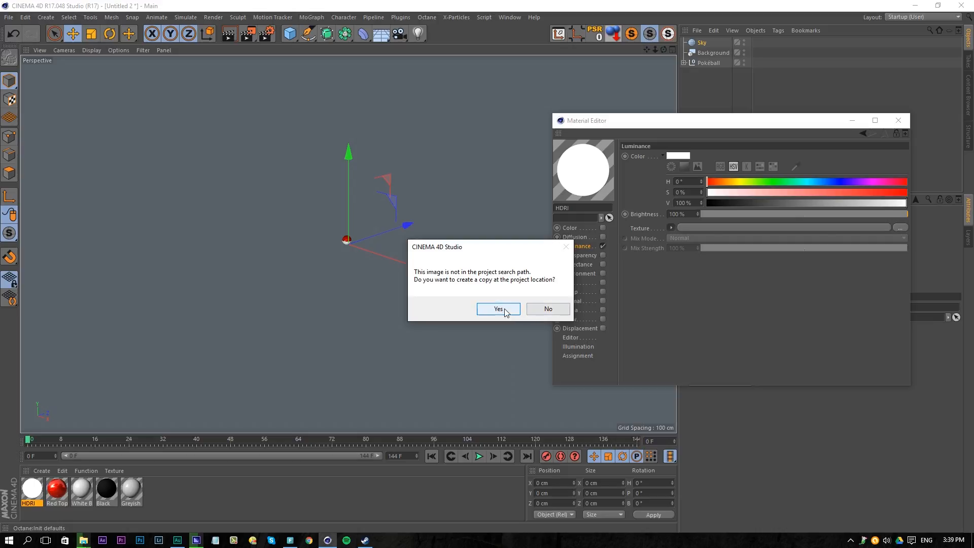
pyautogui.click(545, 309)
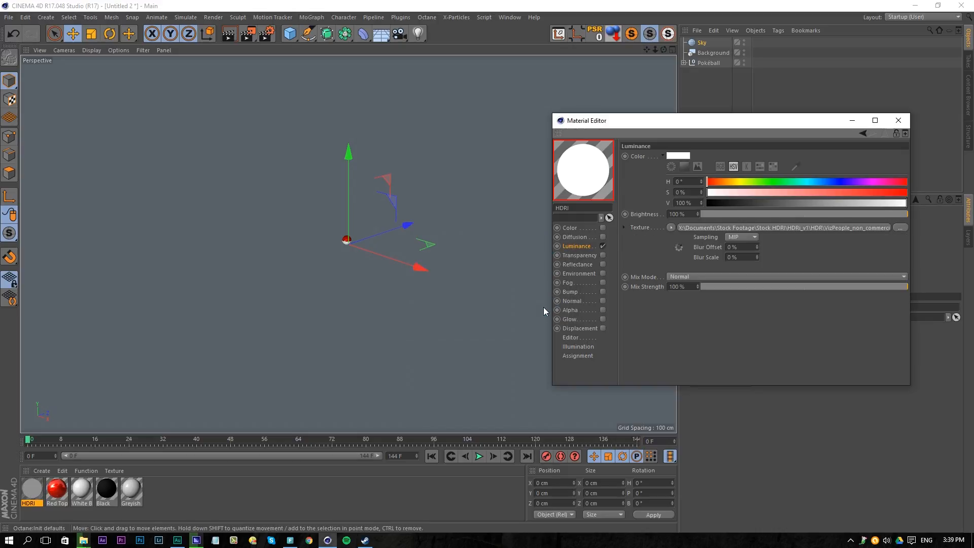
pyautogui.click(901, 121)
pyautogui.moveTo(31, 486); pyautogui.dragTo(702, 43)
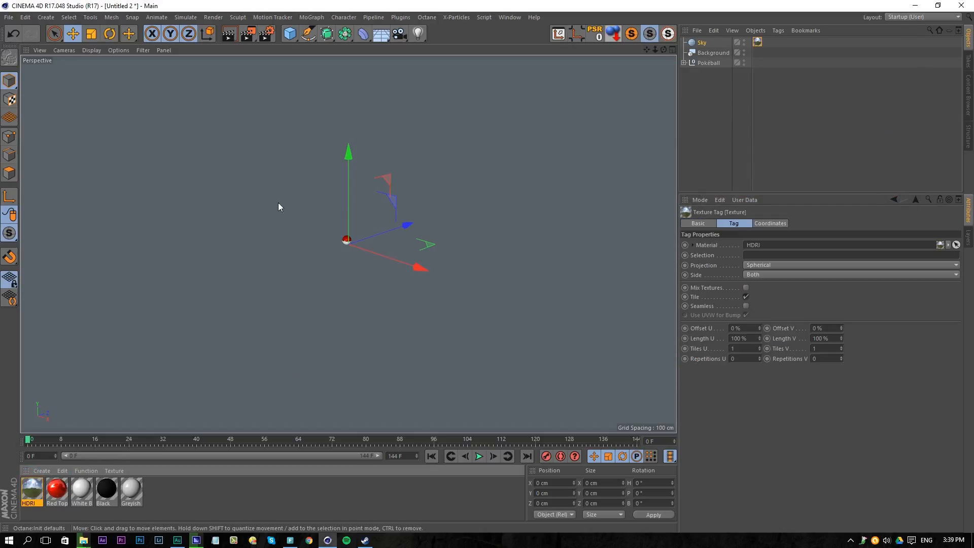
# - Add a Compositing tag to the Sky object and disable Seen by Camera
pyautogui.rightClick(705, 42)
pyautogui.moveTo(720, 46)
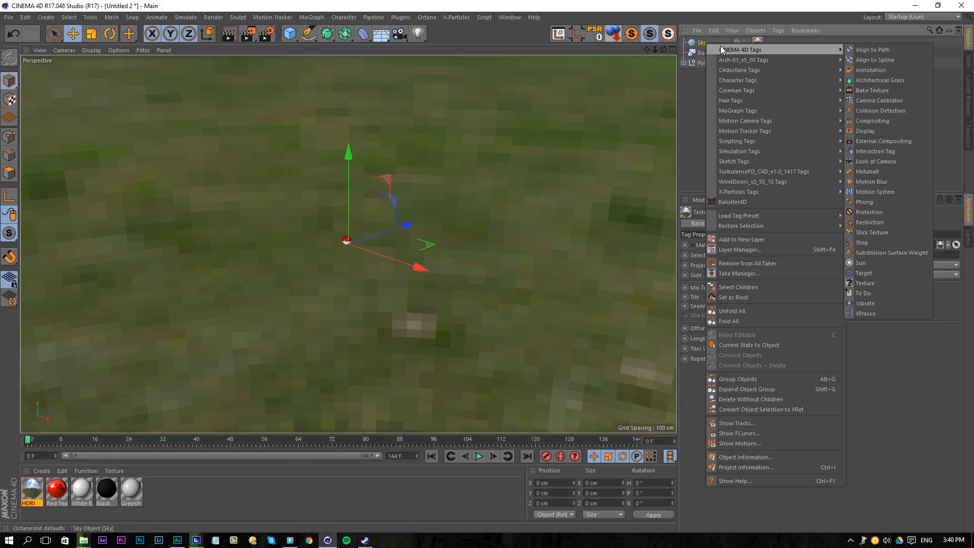
pyautogui.click(875, 121)
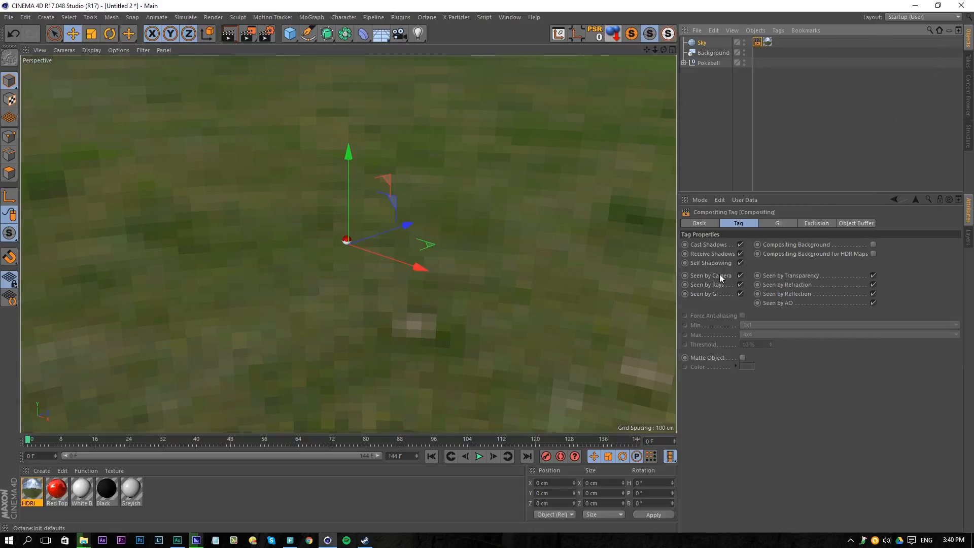
pyautogui.click(740, 276)
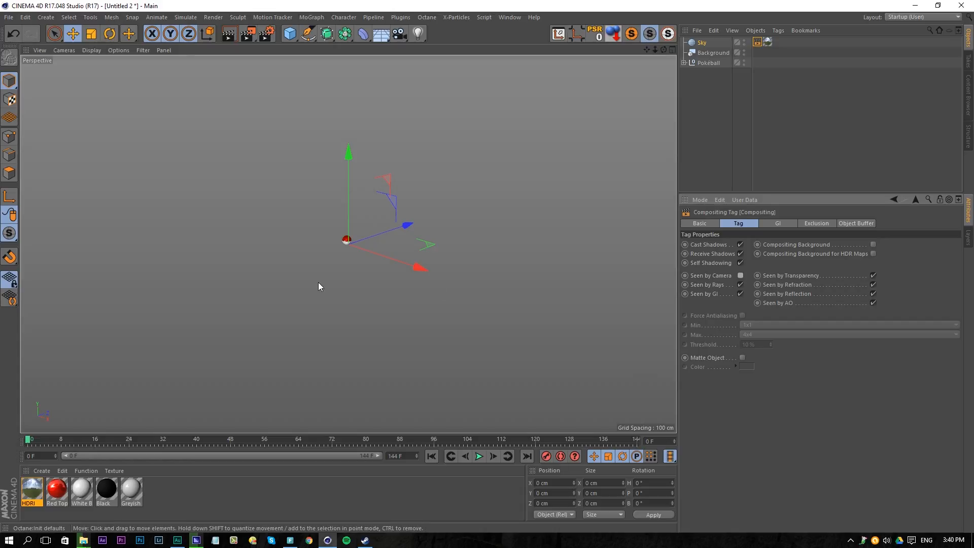
# - Render a preview of the viewport and set the Pokéball's X and Y positions to 0 cm
pyautogui.hotkey('ctrl', 'r')
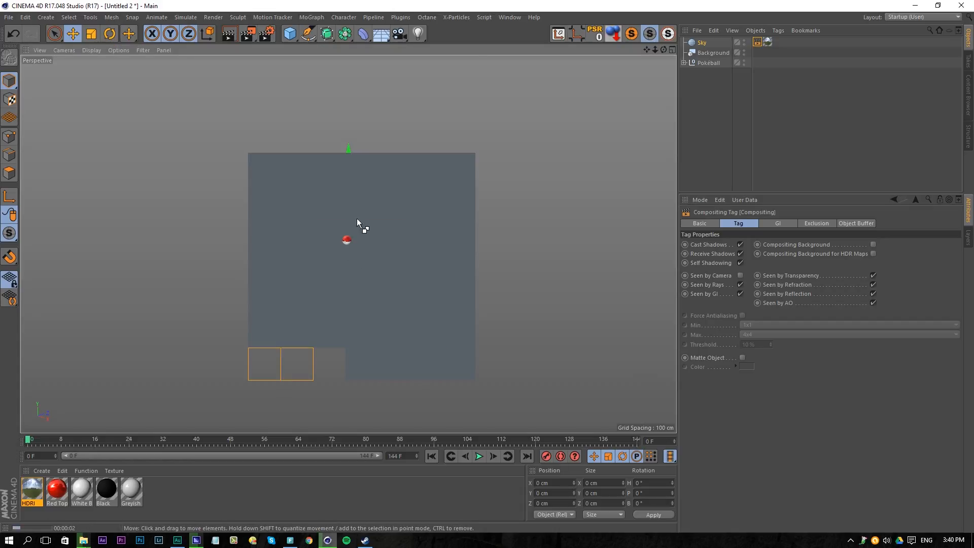
pyautogui.click(700, 42)
pyautogui.click(708, 63)
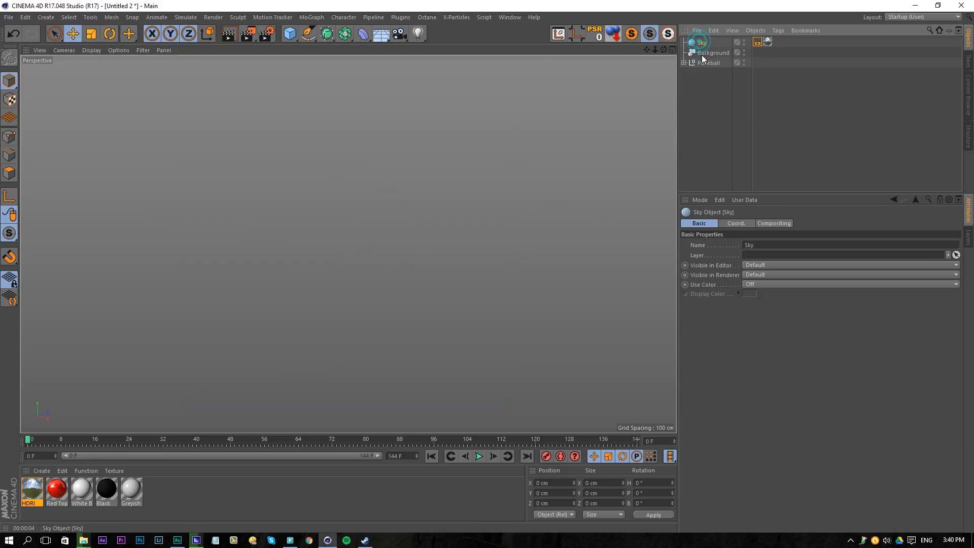
pyautogui.click(712, 223)
pyautogui.doubleClick(718, 245)
pyautogui.write('0')
pyautogui.press('Return')
pyautogui.doubleClick(716, 255)
pyautogui.write('0')
pyautogui.press('Return')
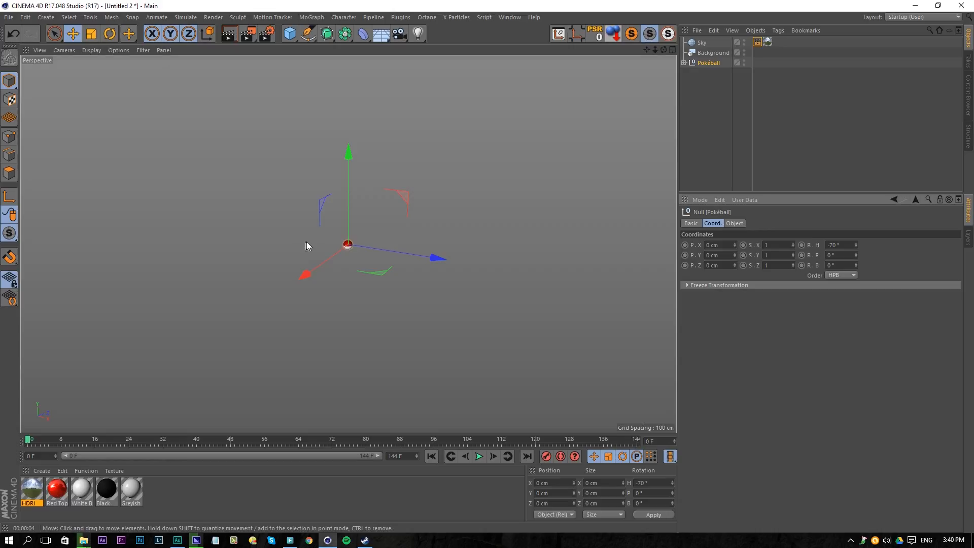
# - Set the Pokéball's heading rotation to 0°
pyautogui.doubleClick(841, 244)
pyautogui.write('0')
pyautogui.press('Return')
# - Create a new material named Background and disable its Reflectance channel
pyautogui.click(44, 469)
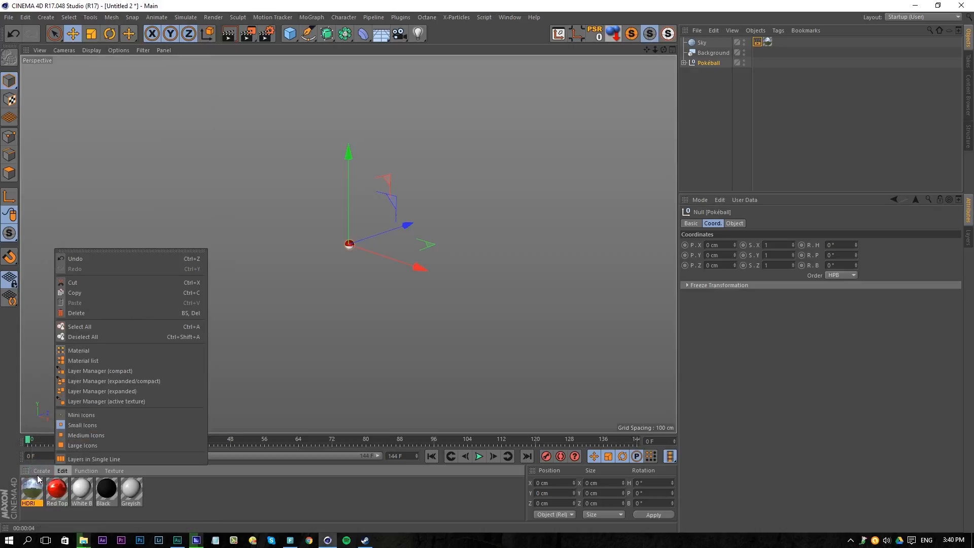
pyautogui.click(46, 383)
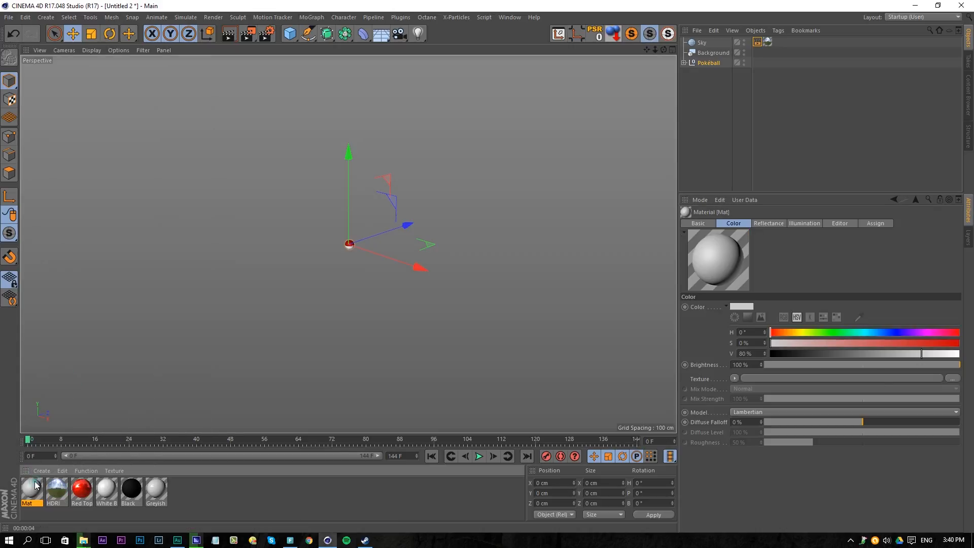
pyautogui.doubleClick(31, 488)
pyautogui.write('Background')
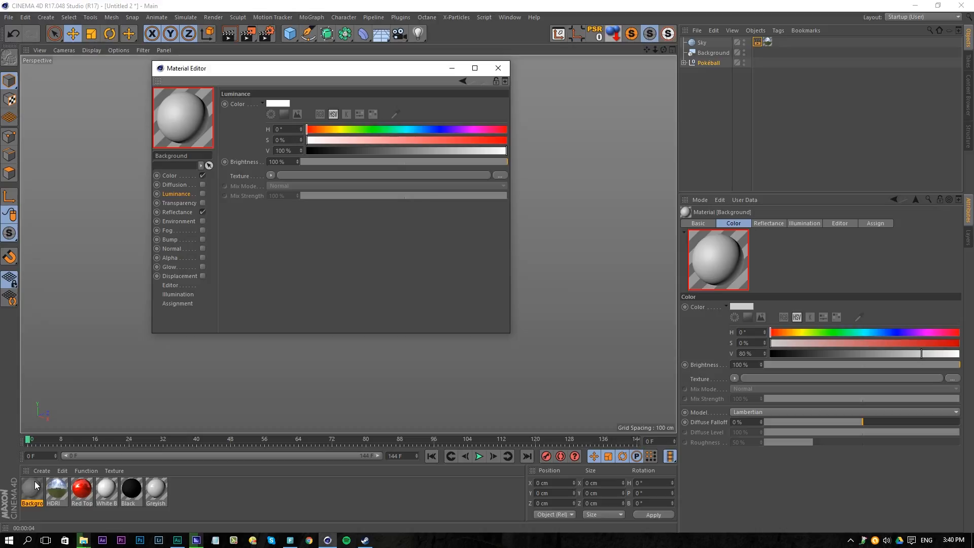
pyautogui.click(189, 212)
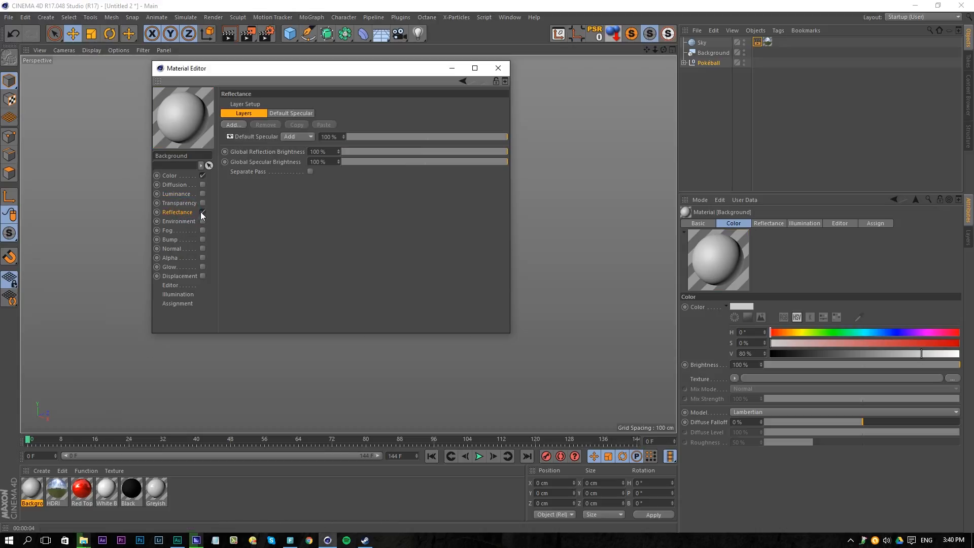
pyautogui.click(202, 212)
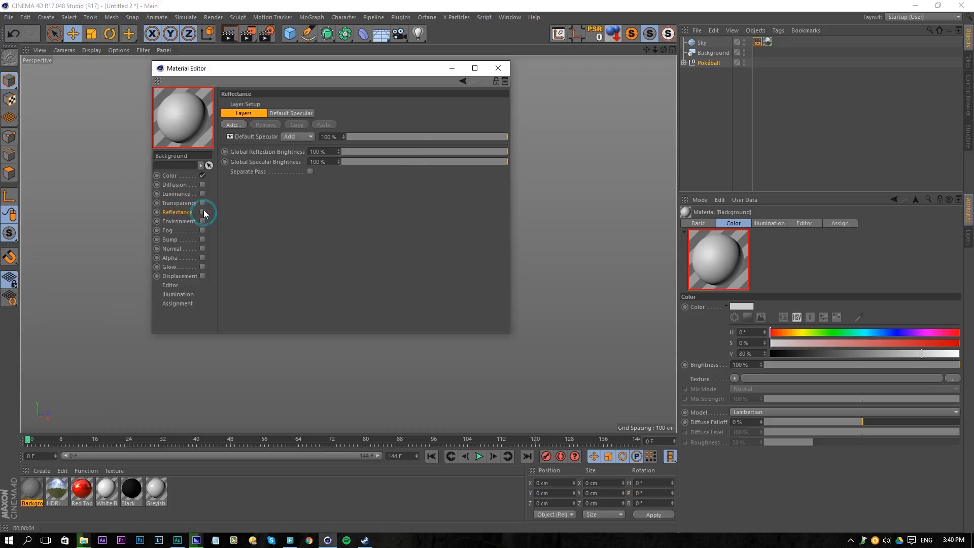
# - Load the Frame image from the Animating Pokéball Catch folder as the Background material's color texture without copying it to the project
pyautogui.click(175, 176)
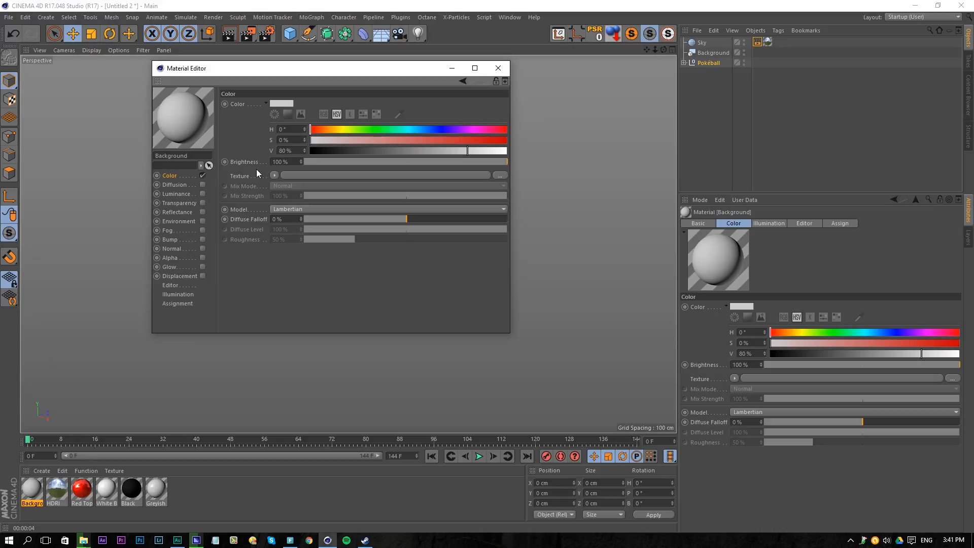
pyautogui.click(275, 175)
pyautogui.click(282, 196)
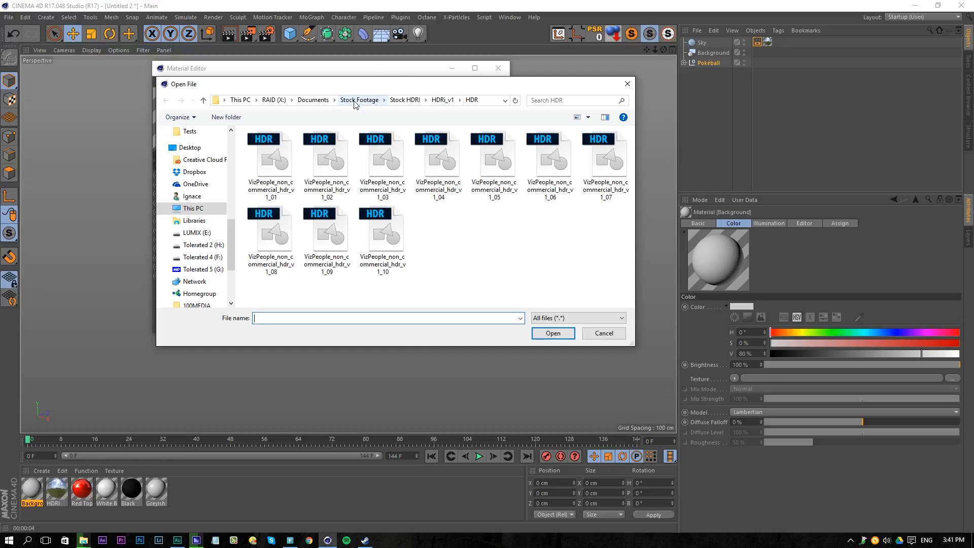
pyautogui.click(274, 100)
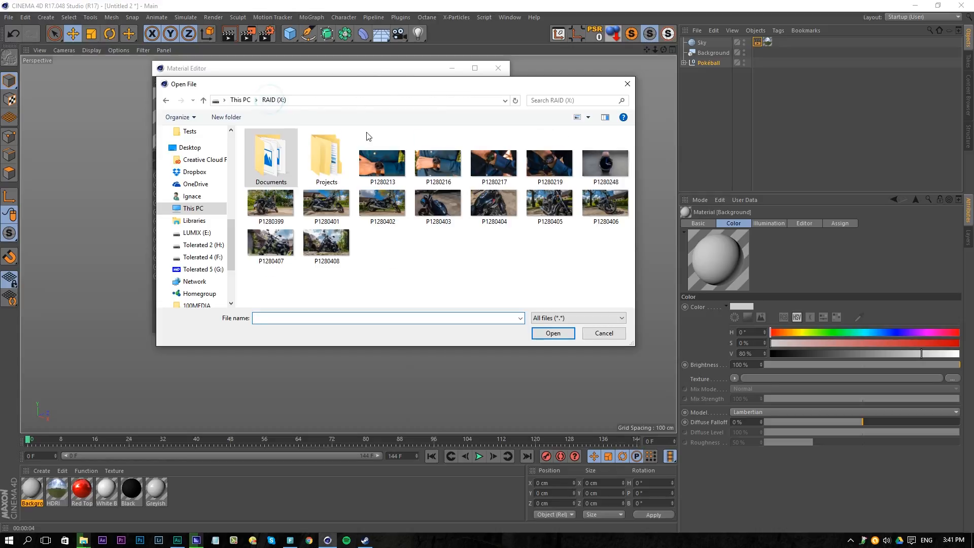
pyautogui.doubleClick(321, 161)
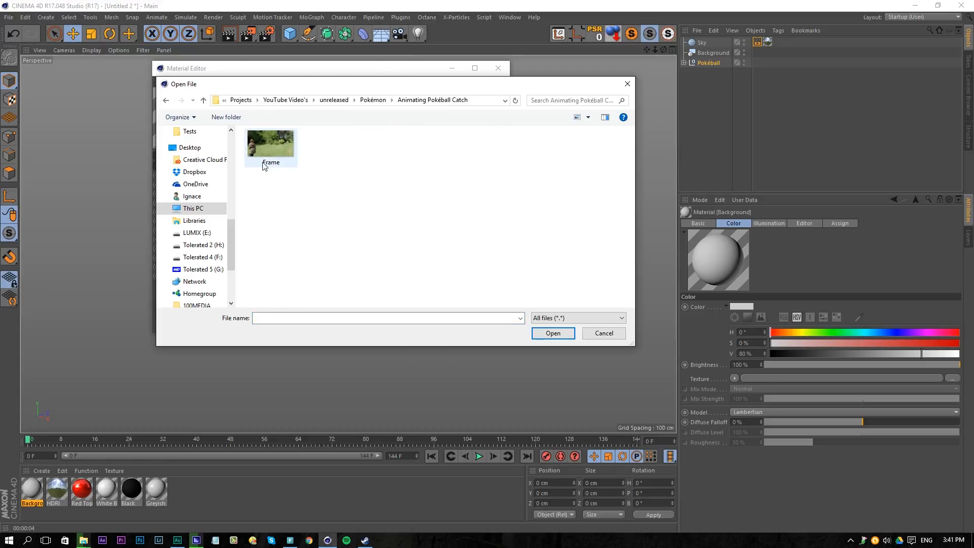
pyautogui.click(277, 140)
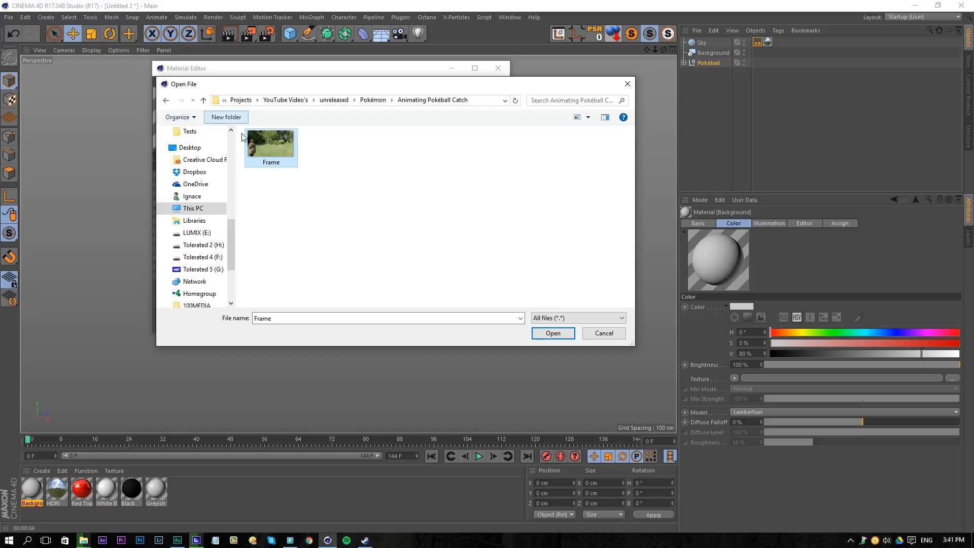
pyautogui.click(553, 334)
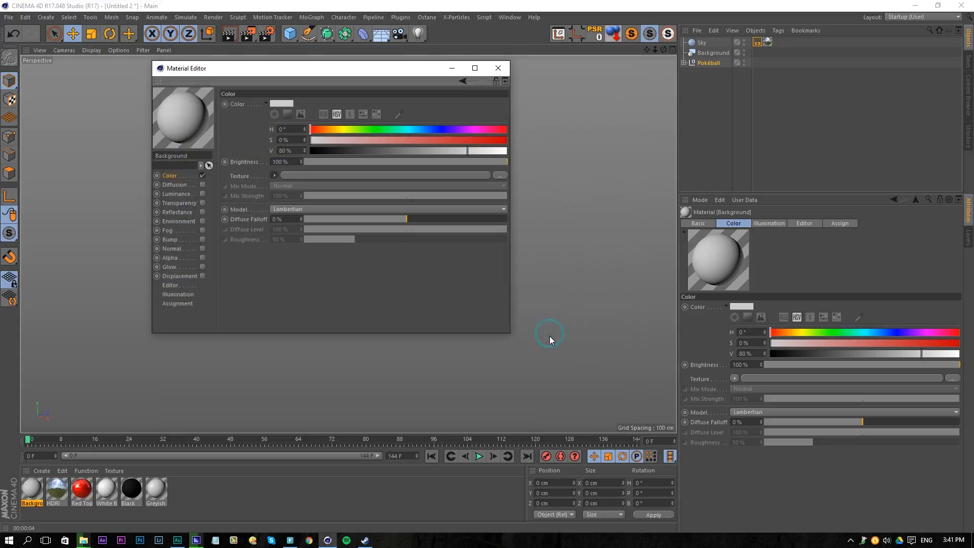
pyautogui.click(548, 307)
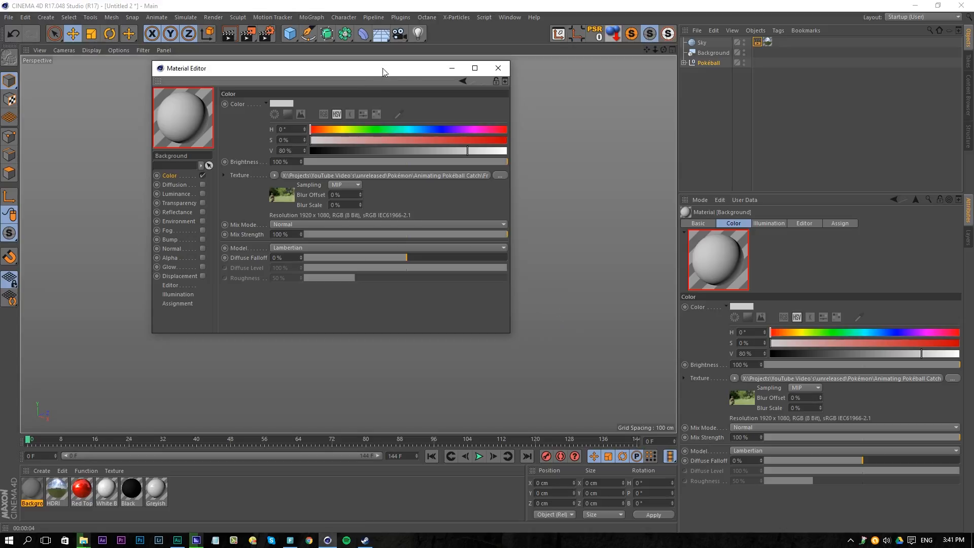
# - Close the material editor and apply the Background material to the Background object
pyautogui.moveTo(383, 72); pyautogui.dragTo(430, 87)
pyautogui.click(545, 83)
pyautogui.moveTo(448, 263); pyautogui.dragTo(710, 52)
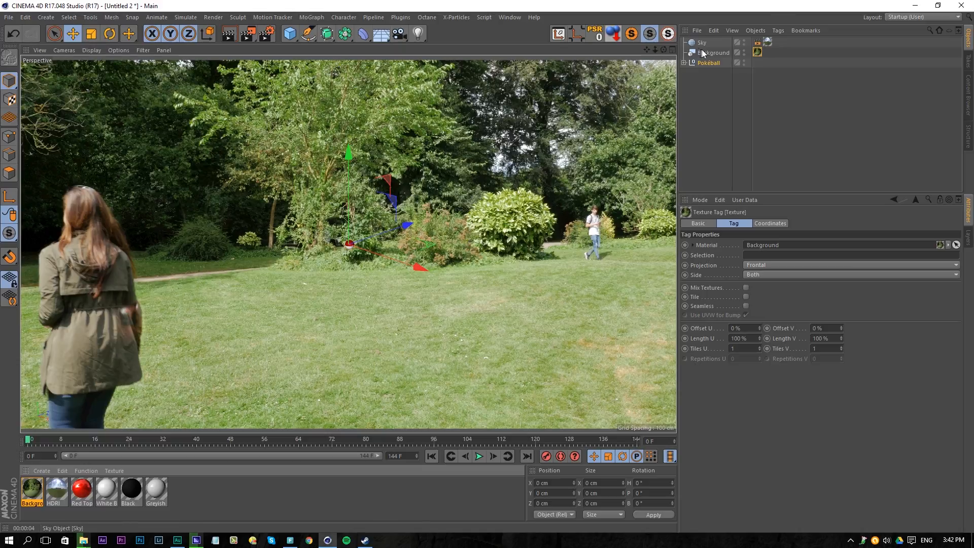
# - Add a camera that frames the Pokéball against the background and look through it
pyautogui.click(703, 63)
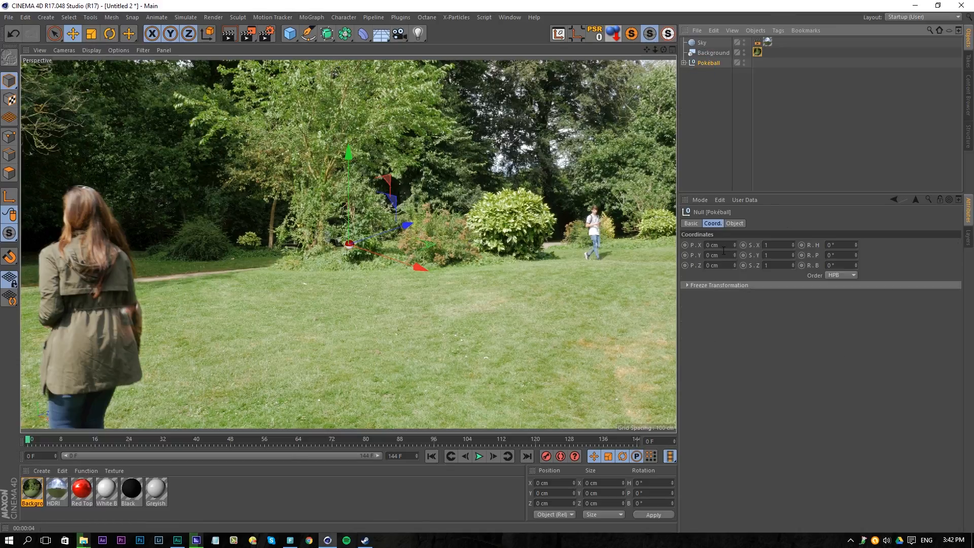
pyautogui.moveTo(384, 313)
pyautogui.keyDown('alt'); pyautogui.mouseDown()
pyautogui.moveTo(365, 278)
pyautogui.moveTo(305, 290)
pyautogui.moveTo(412, 285)
pyautogui.moveTo(156, 275)
pyautogui.moveTo(148, 288)
pyautogui.moveTo(185, 292)
pyautogui.moveTo(271, 260)
pyautogui.mouseUp(); pyautogui.keyUp('alt')
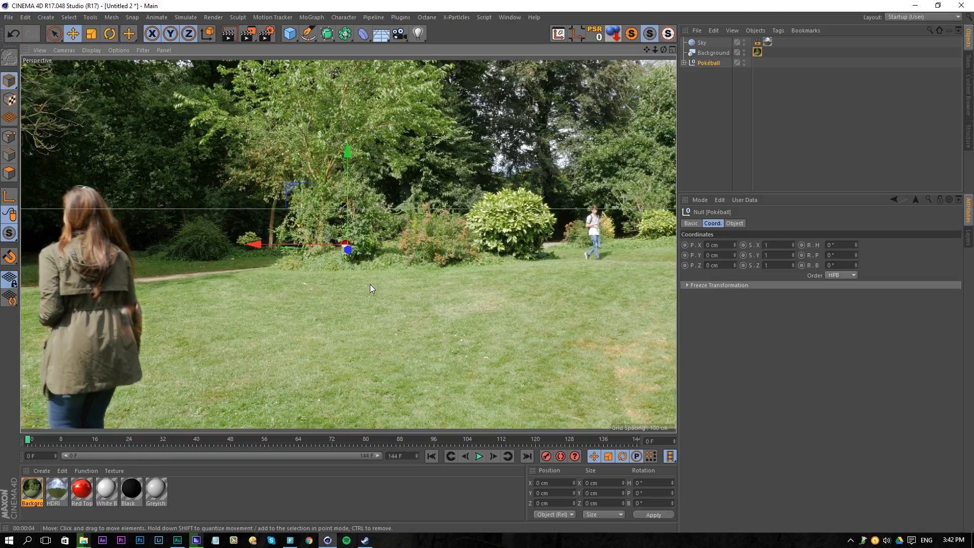
pyautogui.click(399, 37)
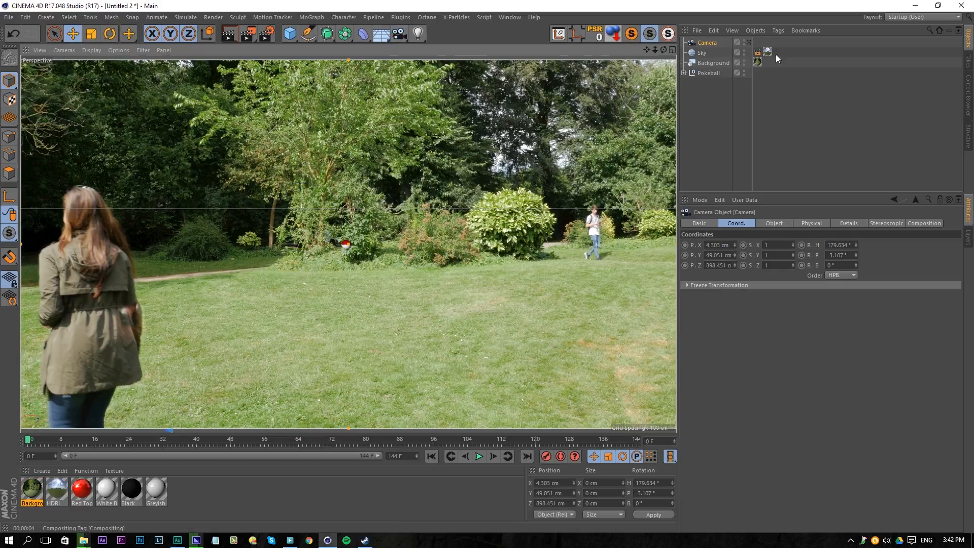
pyautogui.click(748, 42)
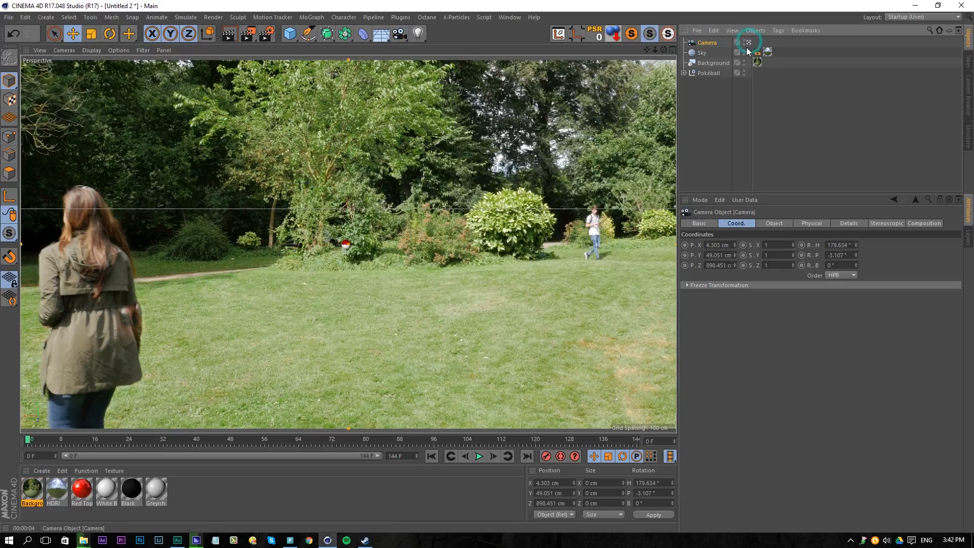
# - Set the camera's focal length to 24 mm
pyautogui.click(773, 223)
pyautogui.click(776, 257)
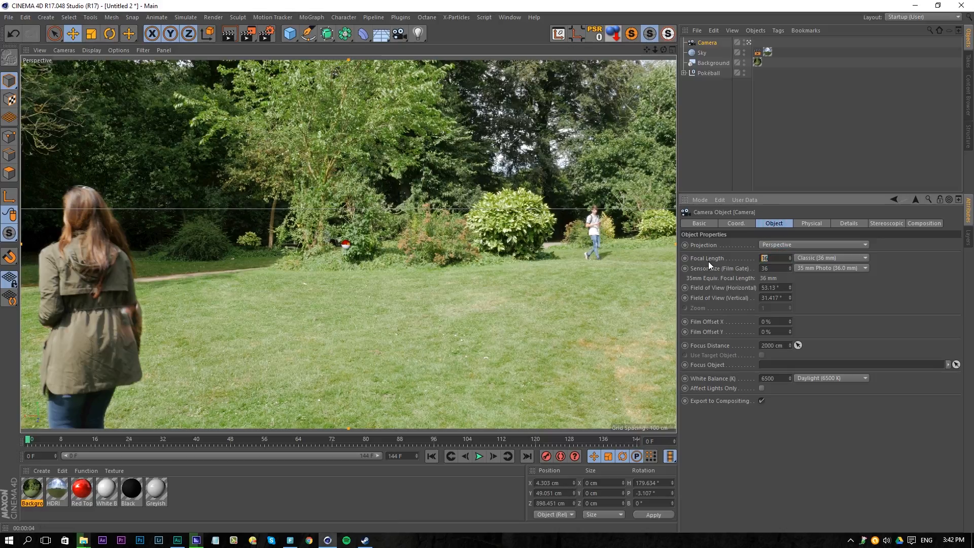
pyautogui.write('35')
pyautogui.press('Return')
pyautogui.click(780, 261)
pyautogui.doubleClick(780, 259)
pyautogui.write('24')
pyautogui.press('Return')
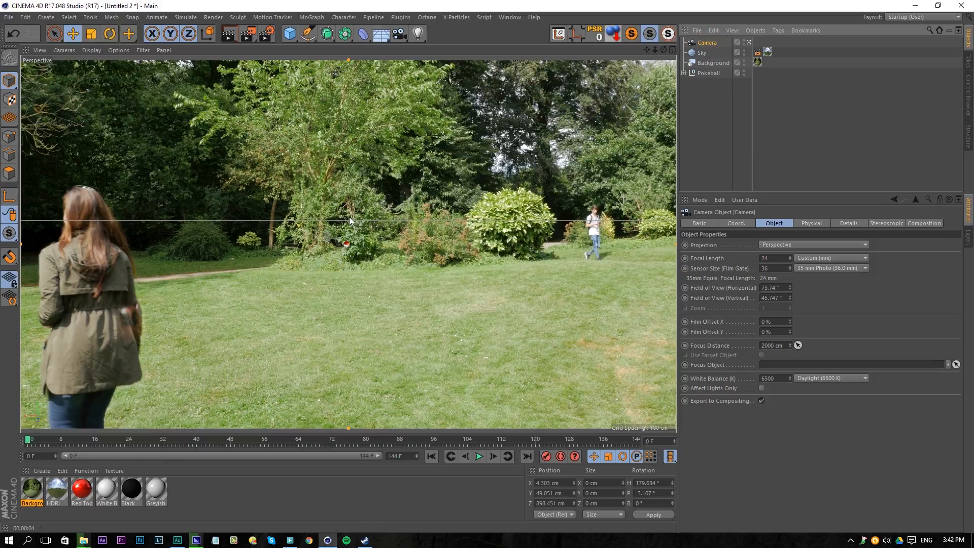
# - Position the Pokéball at X -49 cm, Y 51 cm, Z 849 cm and keyframe its position at frame 0
pyautogui.click(707, 72)
pyautogui.click(712, 223)
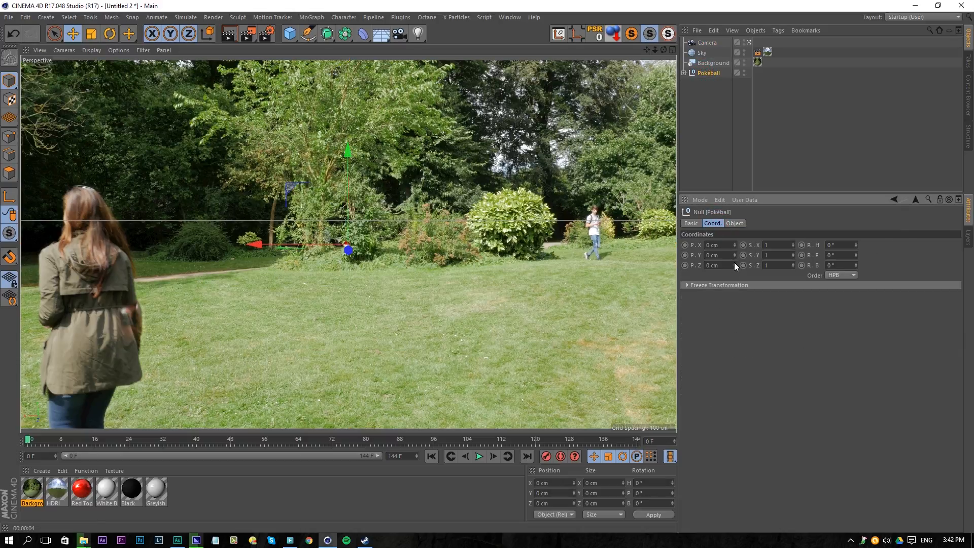
pyautogui.click(704, 75)
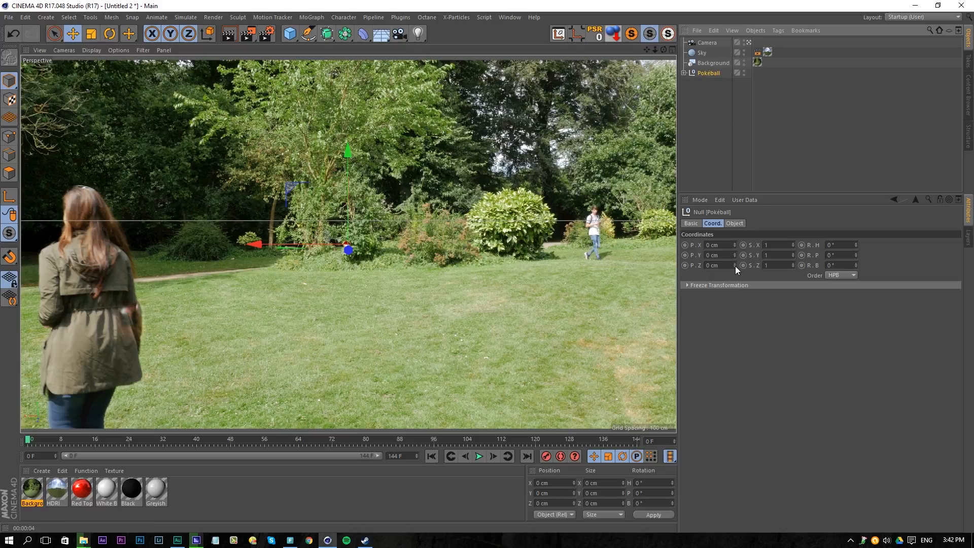
pyautogui.press('e')
pyautogui.click(705, 75)
pyautogui.moveTo(735, 264); pyautogui.dragTo(735, 223)
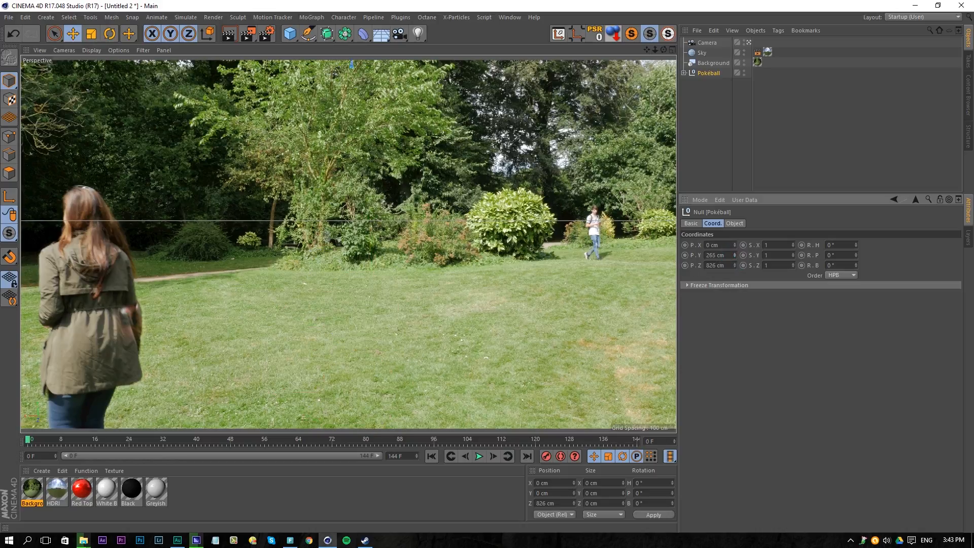
pyautogui.moveTo(735, 255)
pyautogui.mouseDown()
pyautogui.moveTo(734, 284)
pyautogui.moveTo(734, 244)
pyautogui.moveTo(735, 269)
pyautogui.mouseUp()
pyautogui.keyDown('ctrl'); pyautogui.click(684, 245); pyautogui.keyUp('ctrl')
# - At frame 72, move the Pokéball to X 137 cm and Z 597 cm and keyframe its position
pyautogui.moveTo(31, 443)
pyautogui.mouseDown()
pyautogui.moveTo(314, 467)
pyautogui.moveTo(295, 472)
pyautogui.moveTo(340, 478)
pyautogui.moveTo(333, 486)
pyautogui.mouseUp()
pyautogui.moveTo(733, 245); pyautogui.dragTo(680, 276)
pyautogui.click(684, 255)
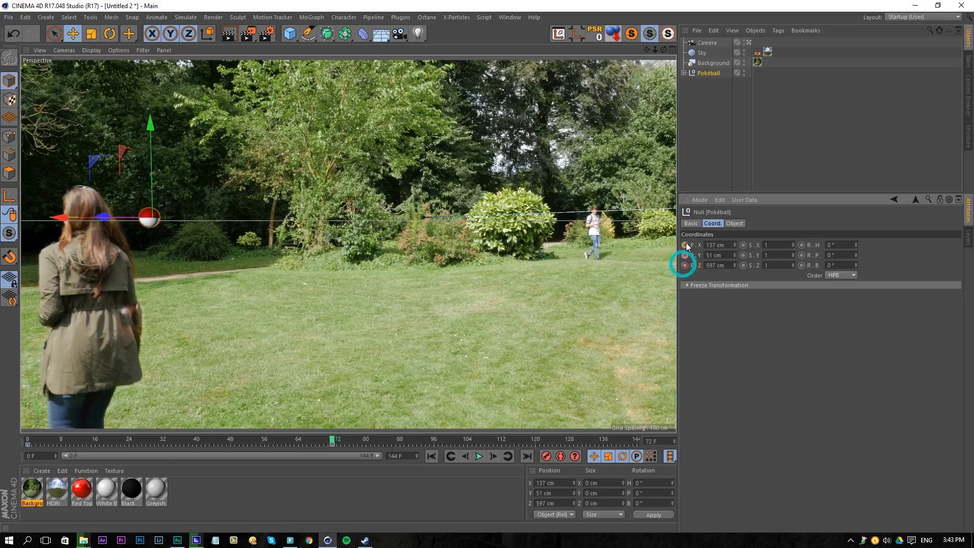
# - Change the Pokéball's Z position at frame 72 to 550 cm and update its keyframe
pyautogui.click(433, 458)
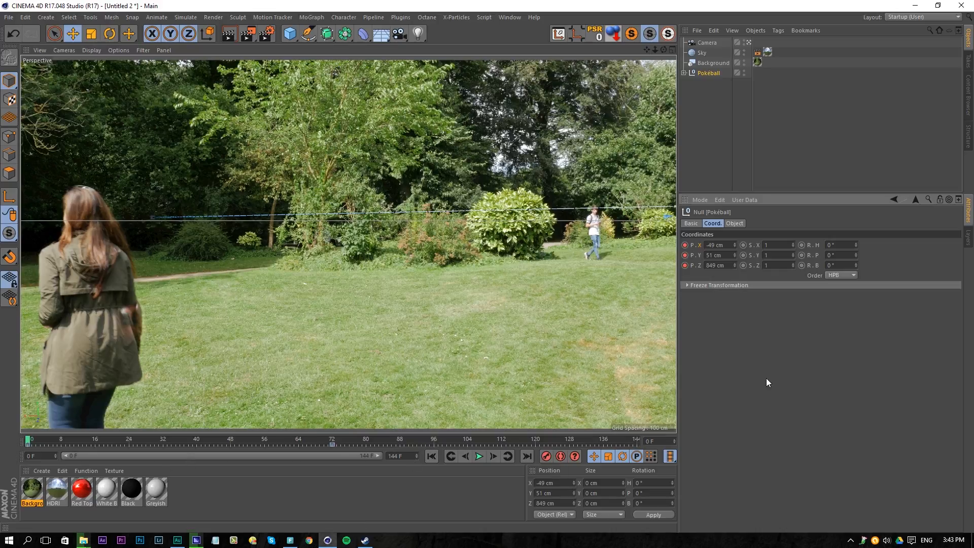
pyautogui.click(707, 265)
pyautogui.click(330, 440)
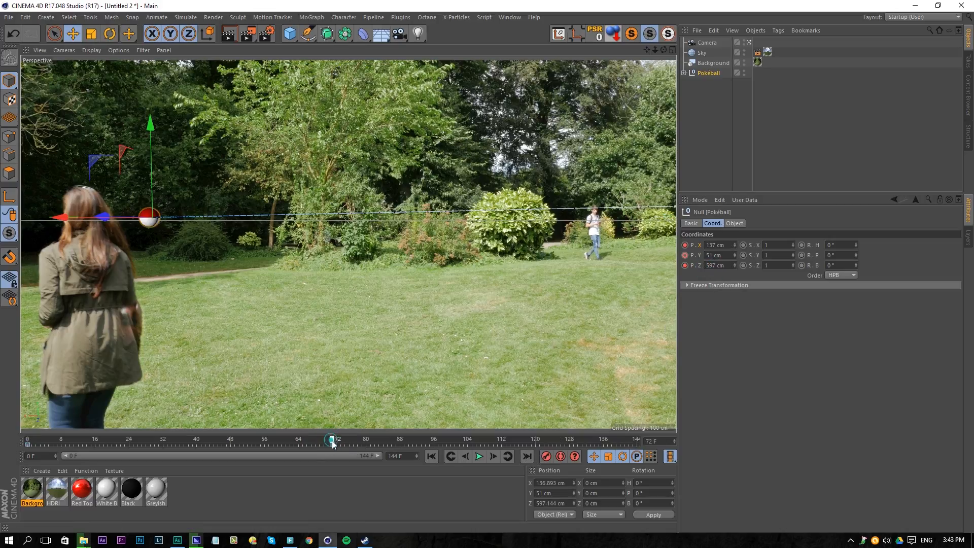
pyautogui.doubleClick(726, 265)
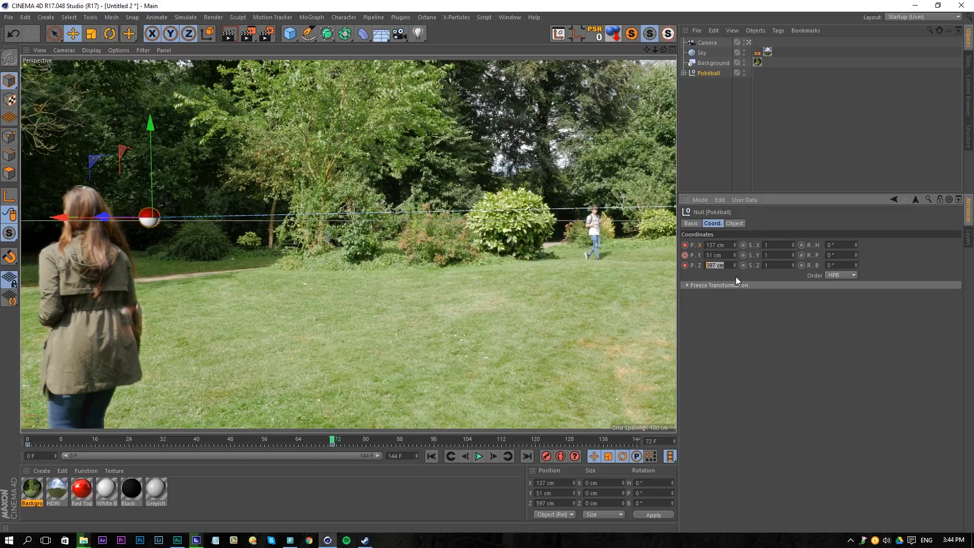
pyautogui.click(685, 265)
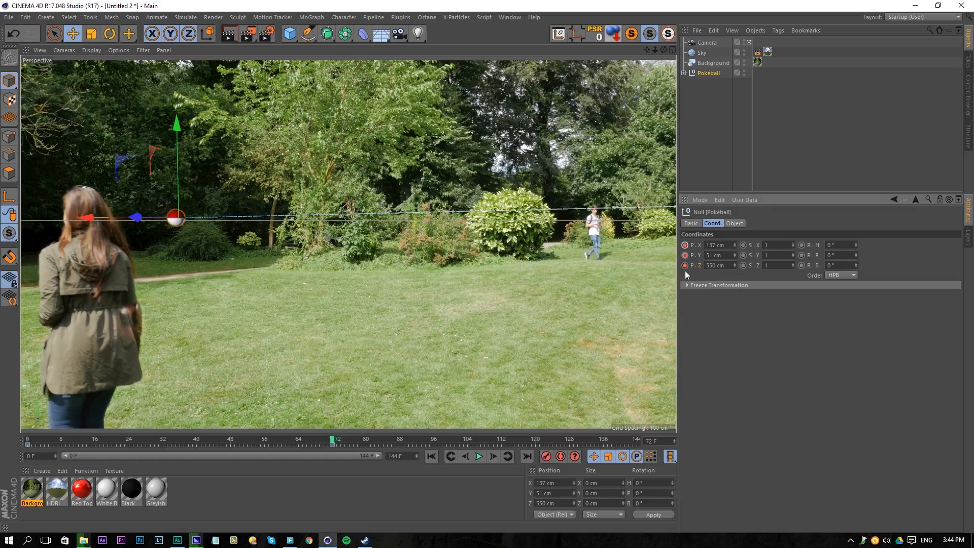
# - Play the animation from frame 0 to review the Pokéball's flight path
pyautogui.click(431, 456)
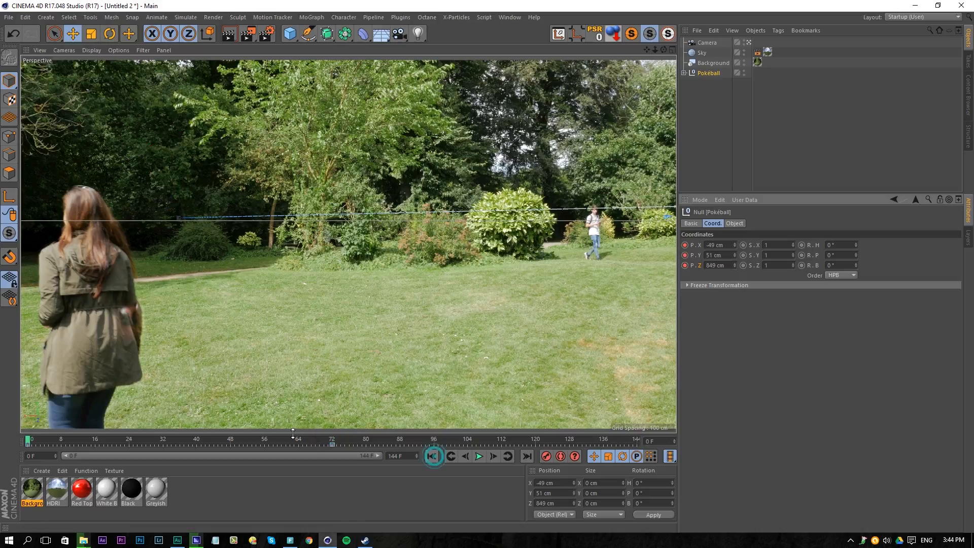
pyautogui.click(479, 456)
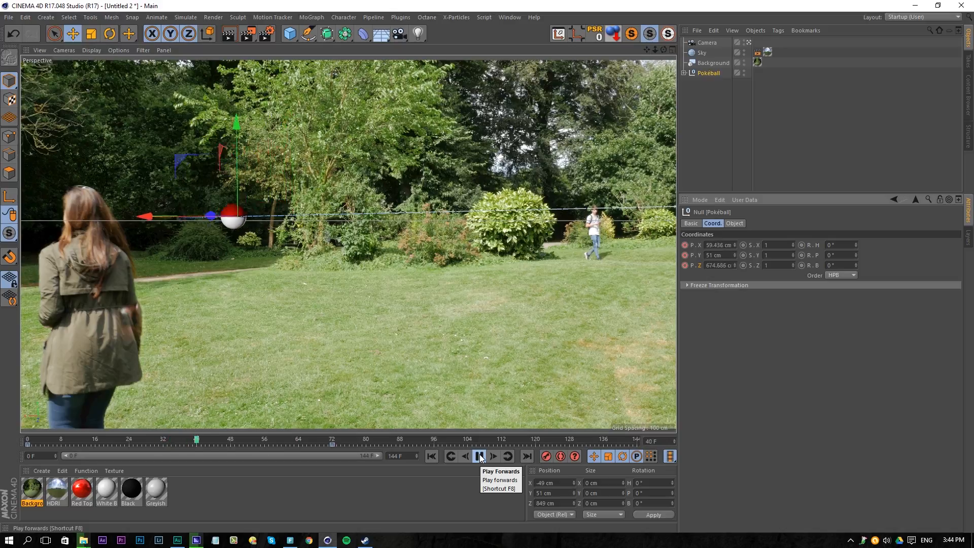
pyautogui.click(480, 457)
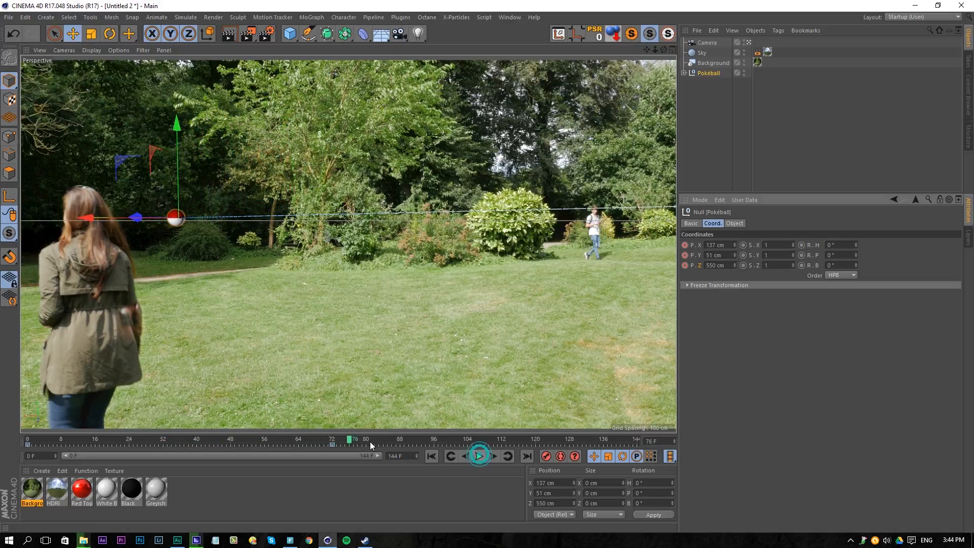
pyautogui.moveTo(350, 441); pyautogui.dragTo(28, 459)
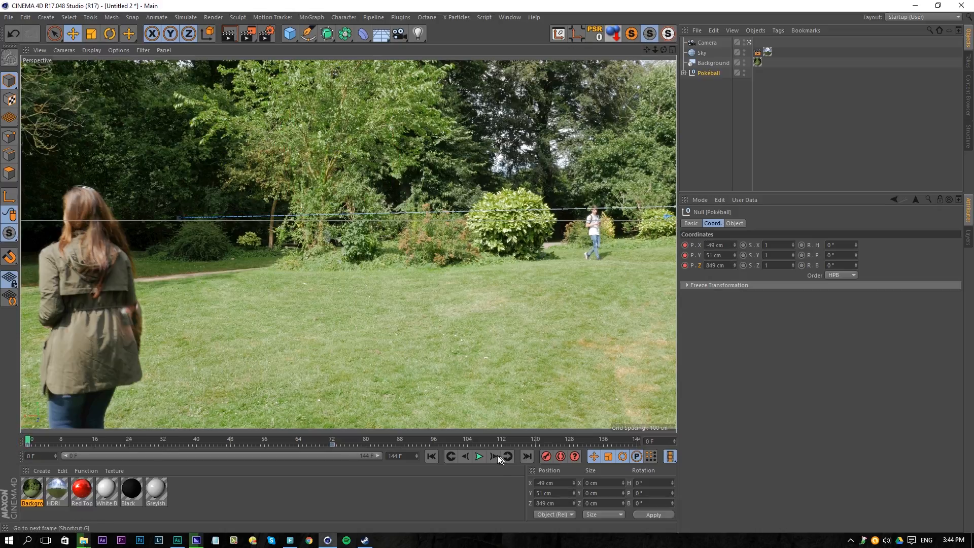
pyautogui.click(479, 456)
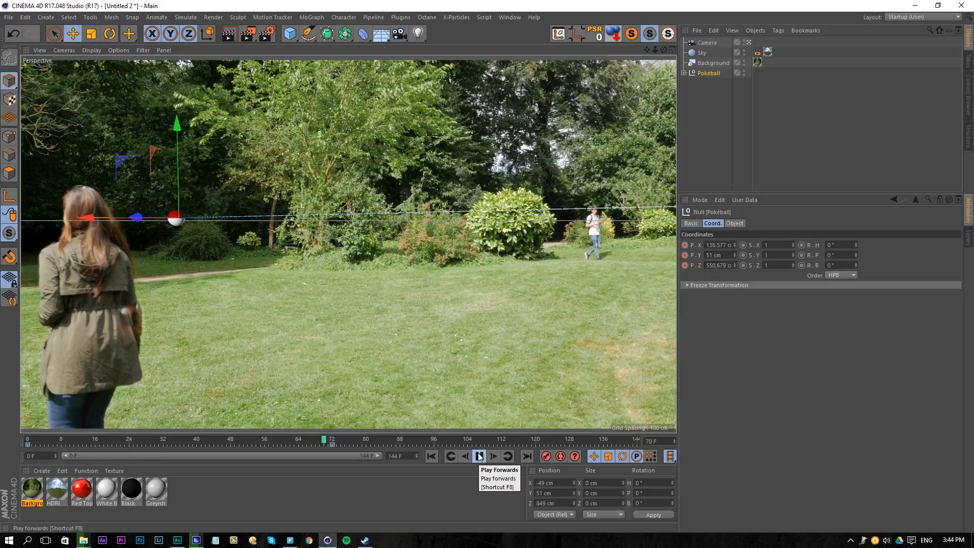
# - Stop playback and open the F-Curve timeline for the Pokéball's position keys, arranging its window beside the thrower
pyautogui.click(479, 457)
pyautogui.click(509, 16)
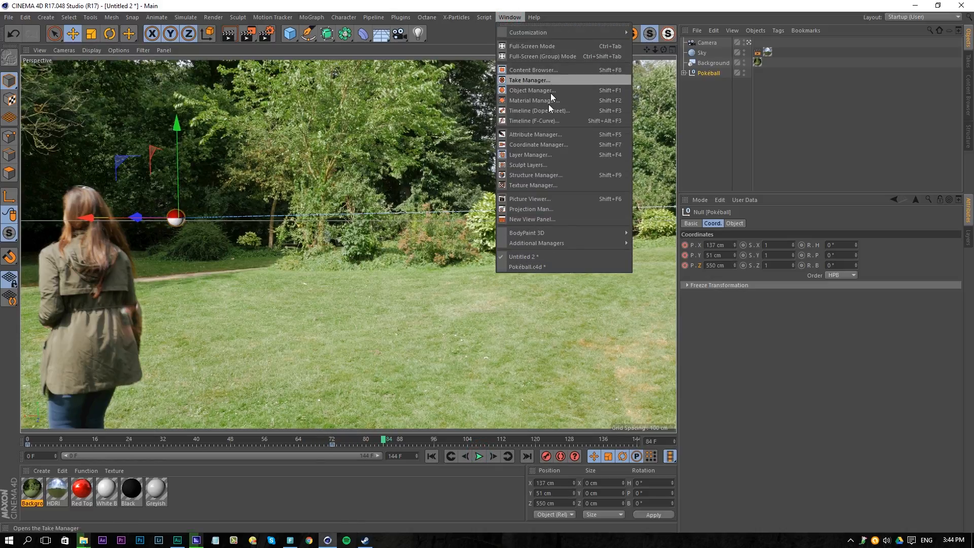
pyautogui.click(537, 122)
pyautogui.moveTo(4, 4); pyautogui.dragTo(495, 185)
pyautogui.moveTo(576, 190); pyautogui.dragTo(562, 121)
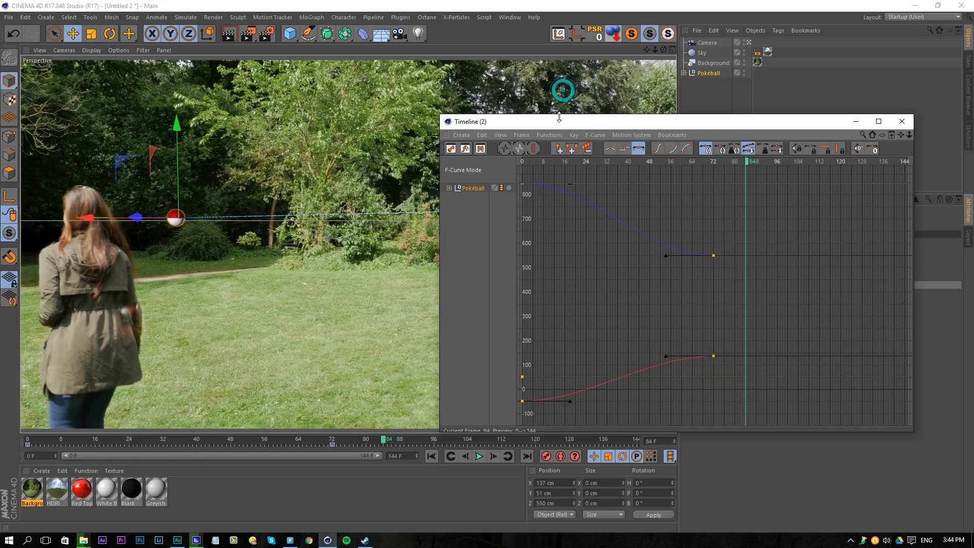
# - Play the animation from frame 0 several times to compare the Pokéball's speed with its eased F-curves
pyautogui.click(429, 456)
pyautogui.click(478, 456)
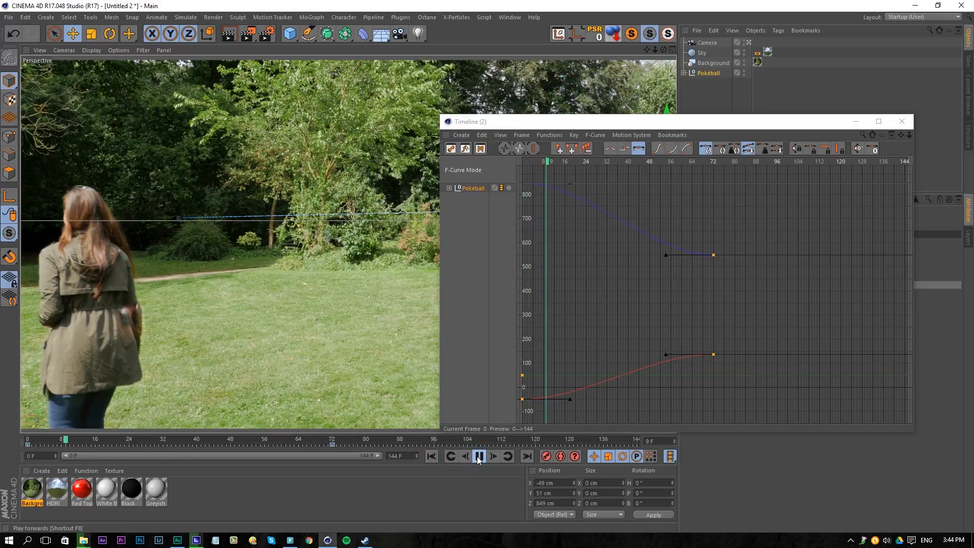
pyautogui.click(478, 456)
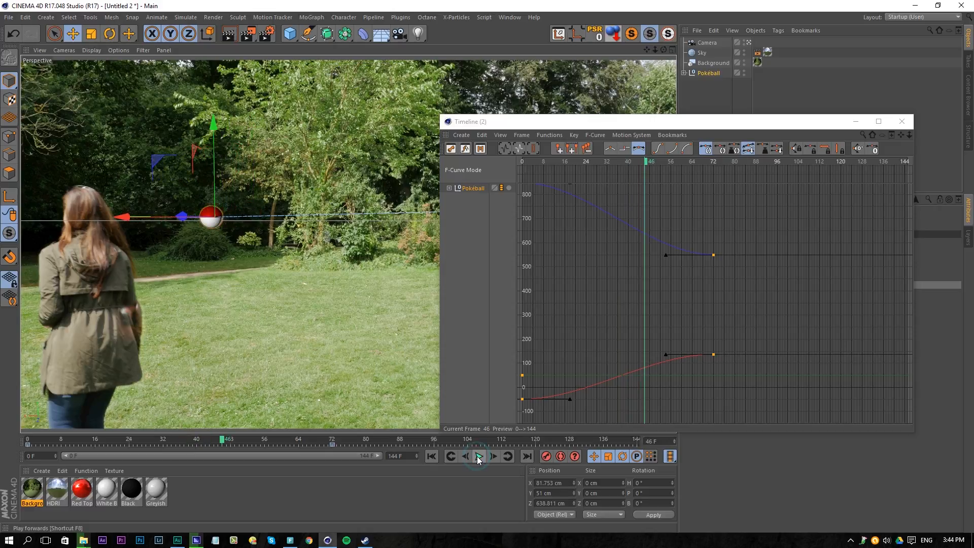
pyautogui.click(477, 456)
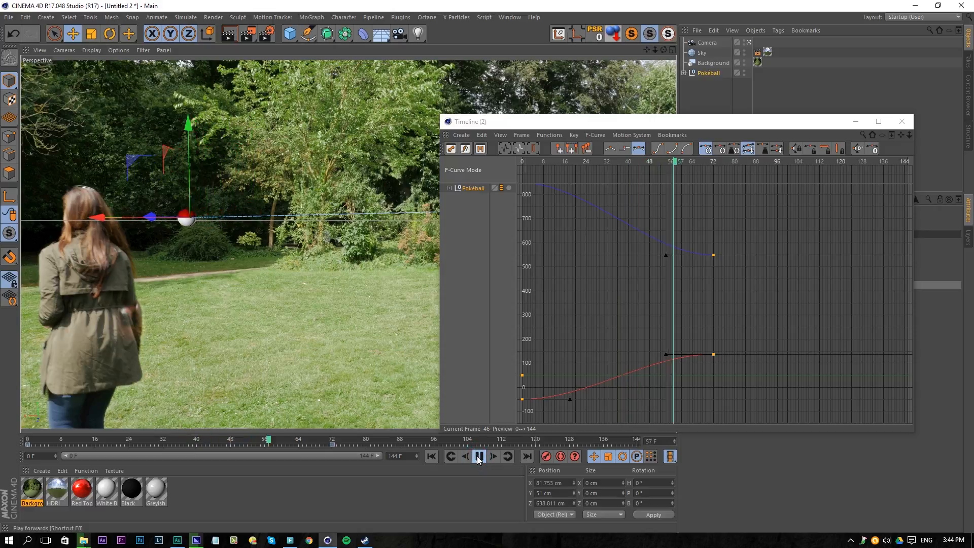
pyautogui.click(477, 457)
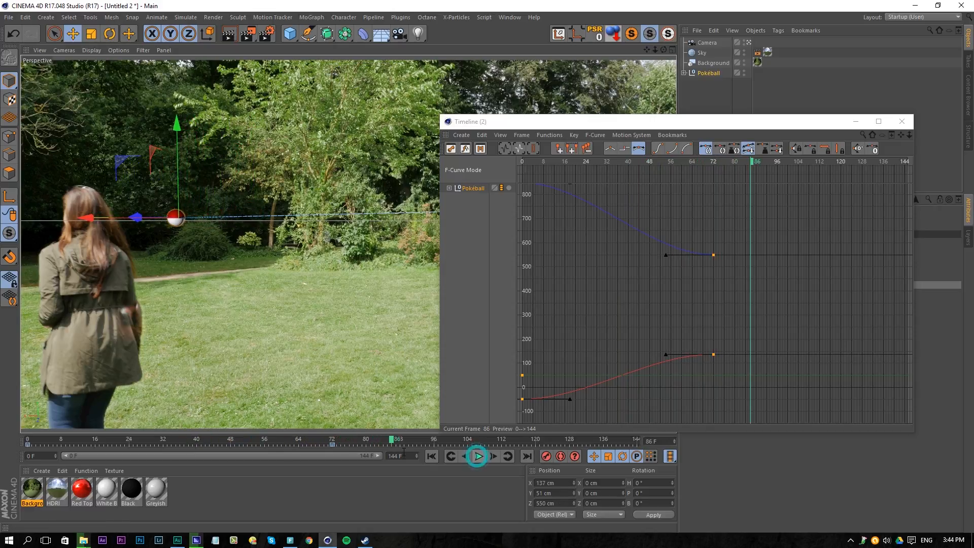
pyautogui.click(431, 456)
pyautogui.click(479, 456)
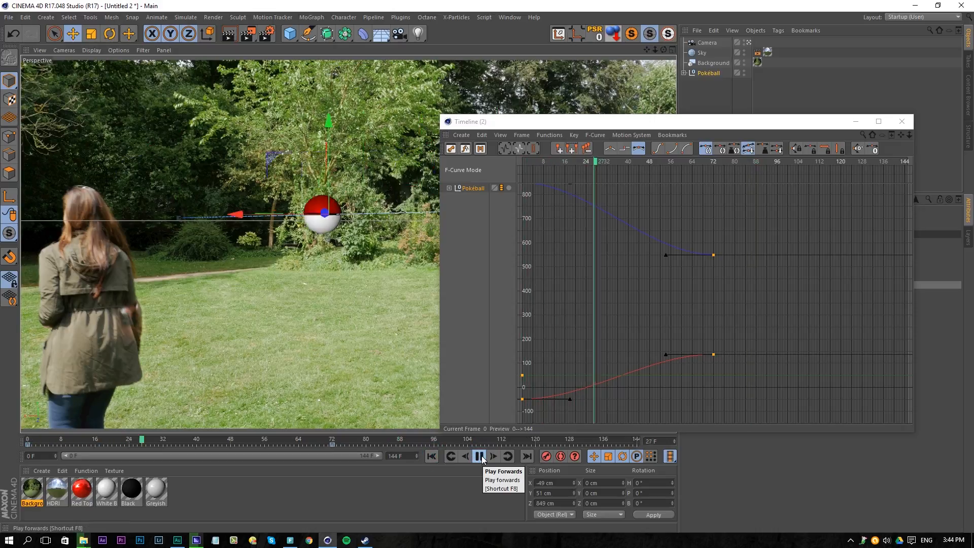
pyautogui.click(479, 457)
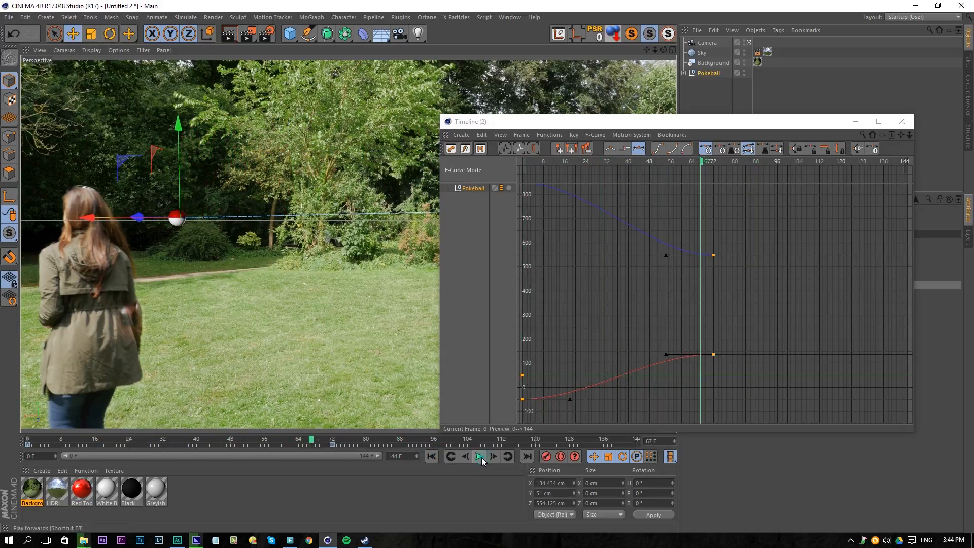
# - Move the Pokéball's end keyframe to frame 48 and play the faster throw from frame 0
pyautogui.click(331, 446)
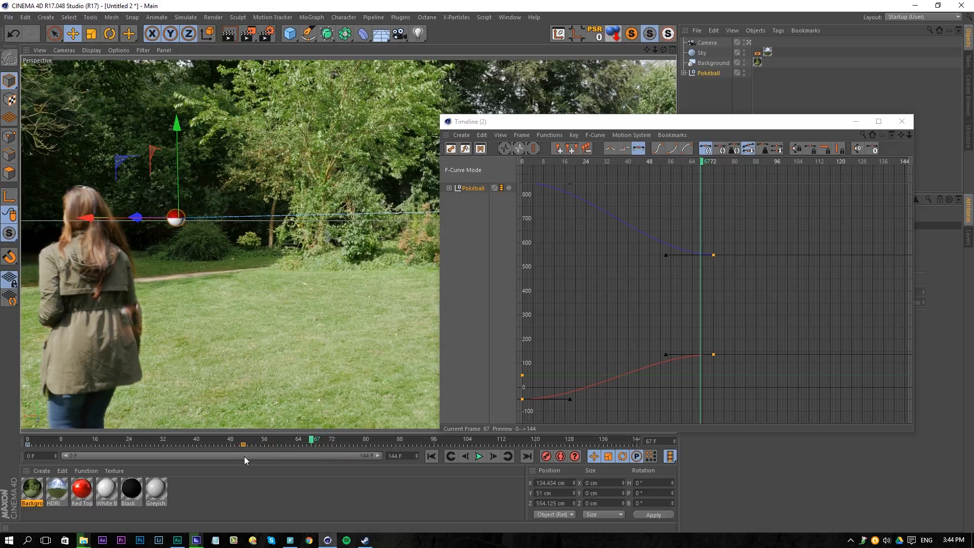
pyautogui.click(431, 456)
pyautogui.click(480, 456)
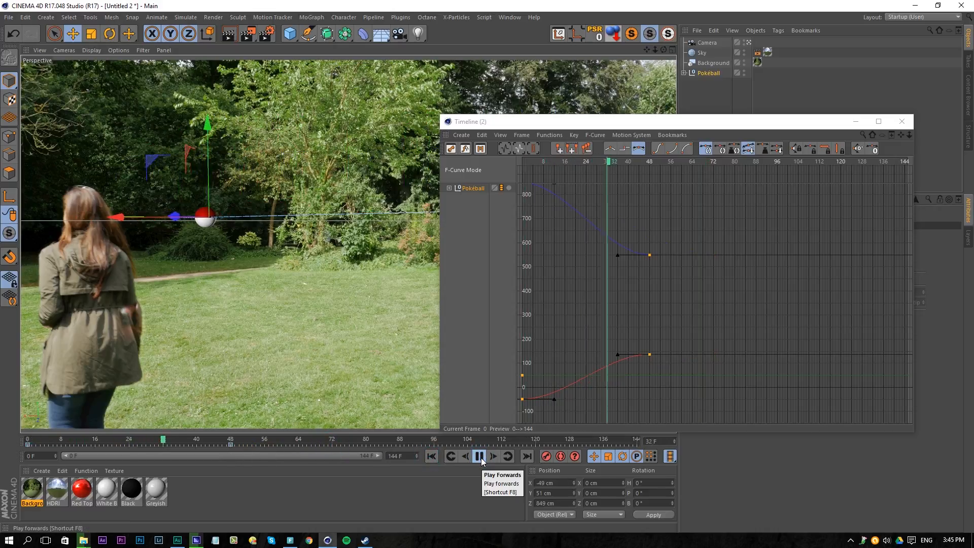
pyautogui.click(481, 458)
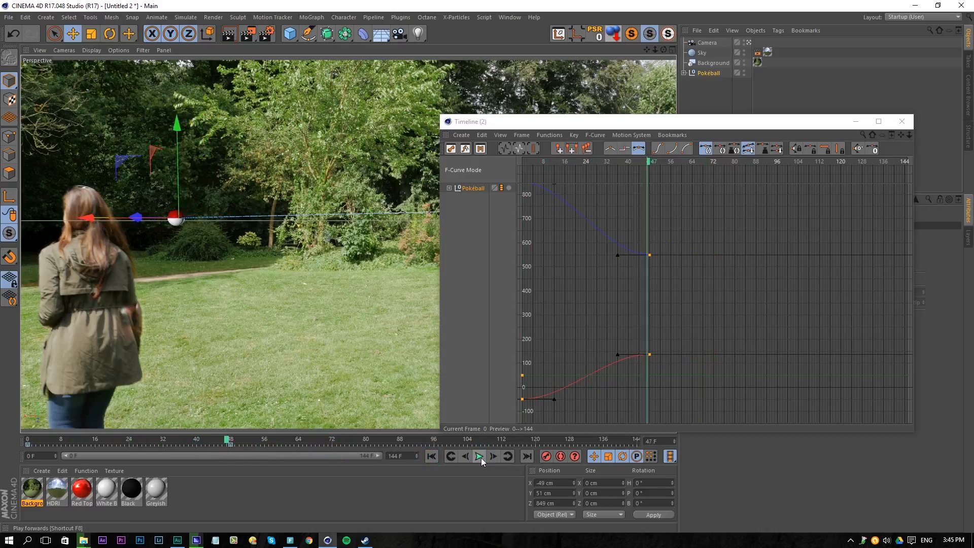
# - Frame the position curves and set all of the Pokéball's position keys to linear interpolation
pyautogui.click(686, 217)
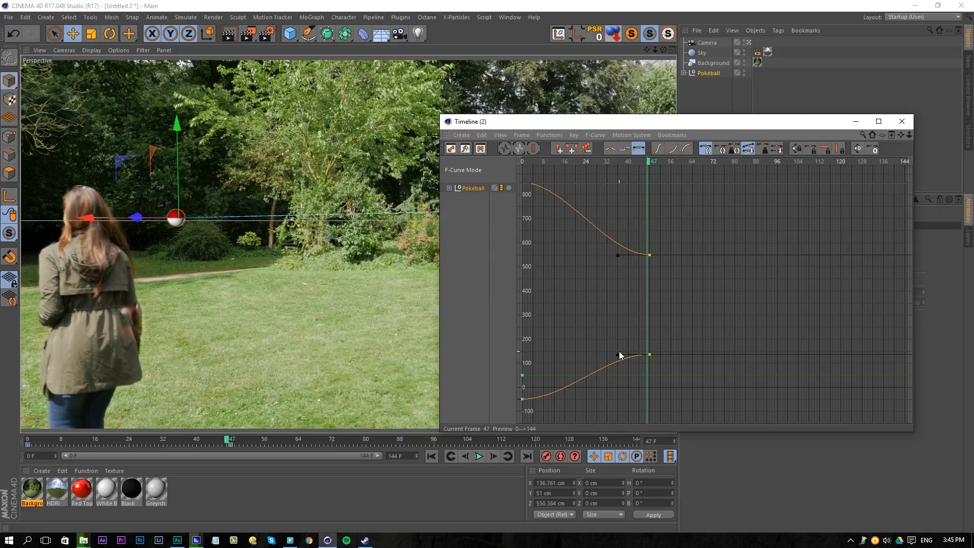
pyautogui.moveTo(701, 172); pyautogui.dragTo(480, 183)
pyautogui.moveTo(517, 468); pyautogui.dragTo(540, 431)
pyautogui.moveTo(694, 416); pyautogui.dragTo(484, 200)
pyautogui.press('h')
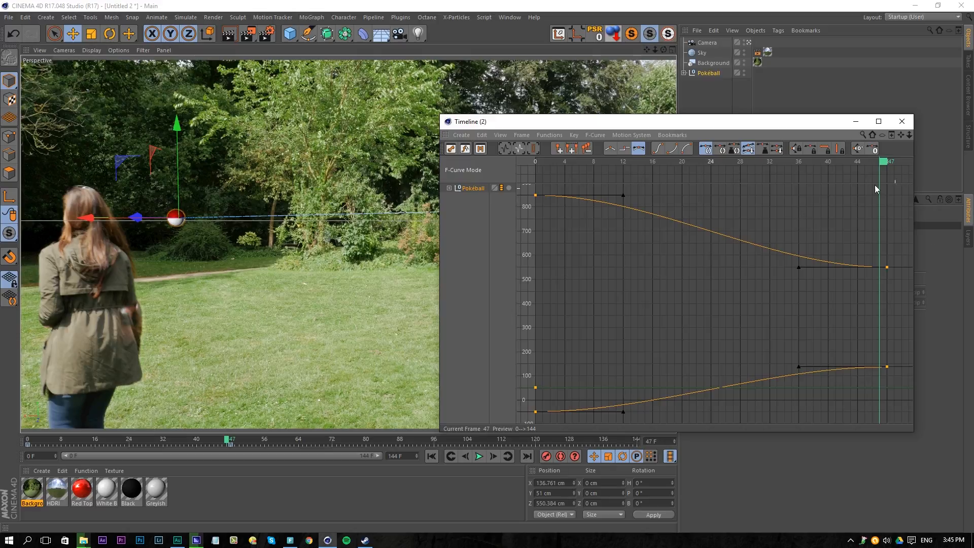
pyautogui.moveTo(905, 173); pyautogui.dragTo(498, 422)
pyautogui.moveTo(553, 466); pyautogui.dragTo(552, 335)
pyautogui.moveTo(530, 186); pyautogui.dragTo(910, 428)
pyautogui.click(536, 410)
pyautogui.click(610, 150)
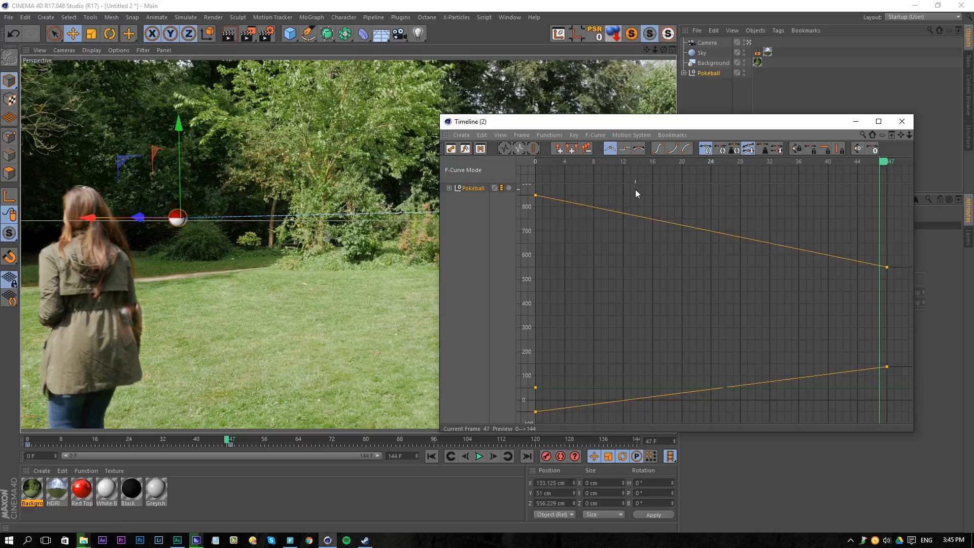
# - Play the linear throw from the start and return to frame 0
pyautogui.click(432, 456)
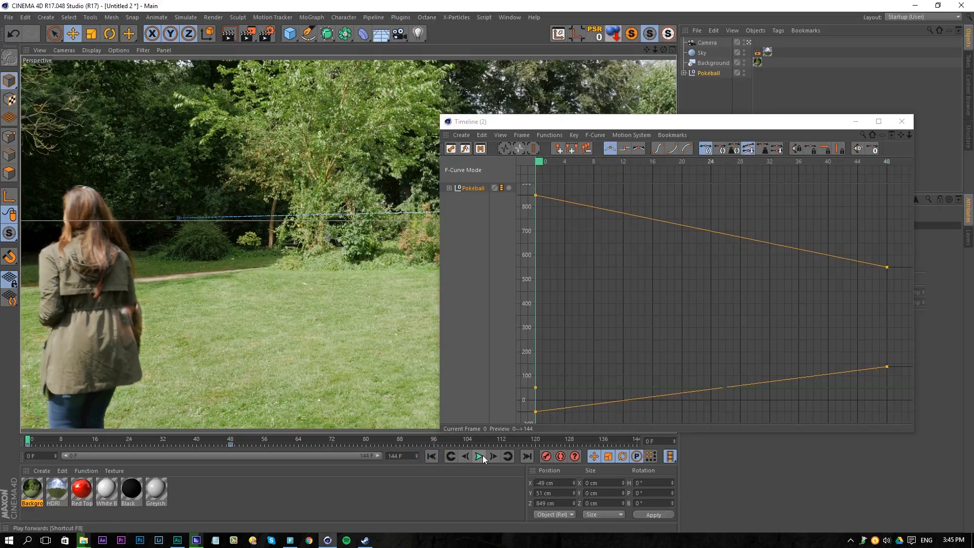
pyautogui.click(480, 457)
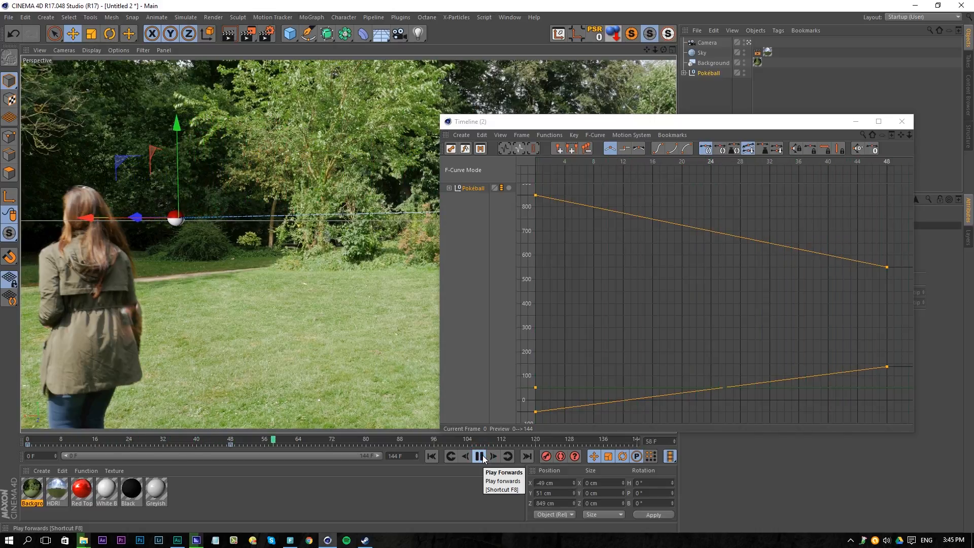
pyautogui.click(479, 457)
pyautogui.moveTo(211, 450); pyautogui.dragTo(1, 442)
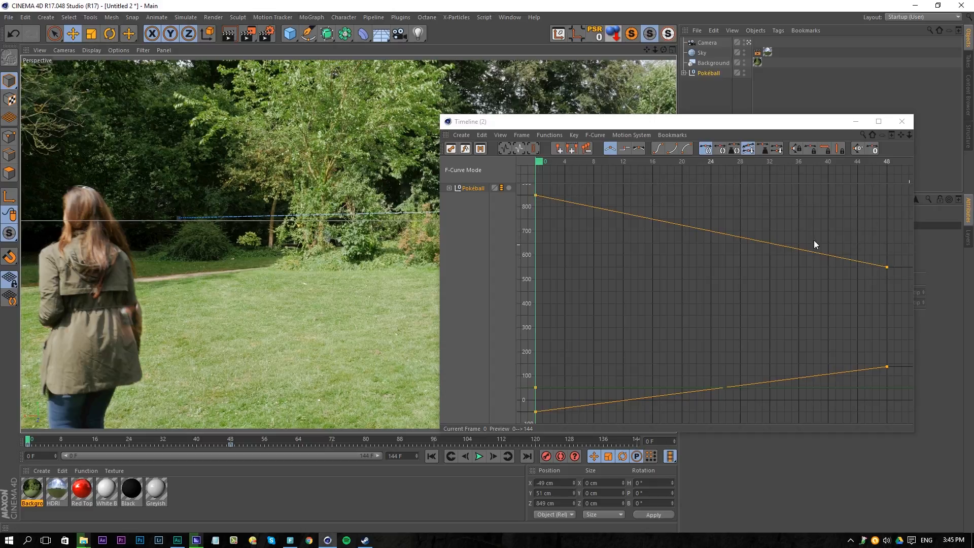
# - Set the frame 0 position keys to spline, lengthen their tangents, and shorten the frame 48 tangents to about two frames
pyautogui.moveTo(559, 186); pyautogui.dragTo(515, 425)
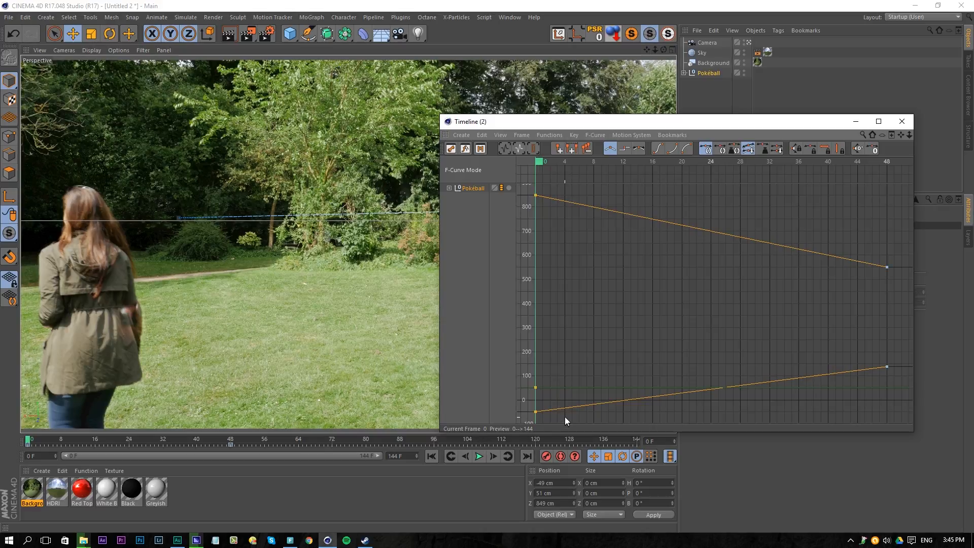
pyautogui.click(639, 149)
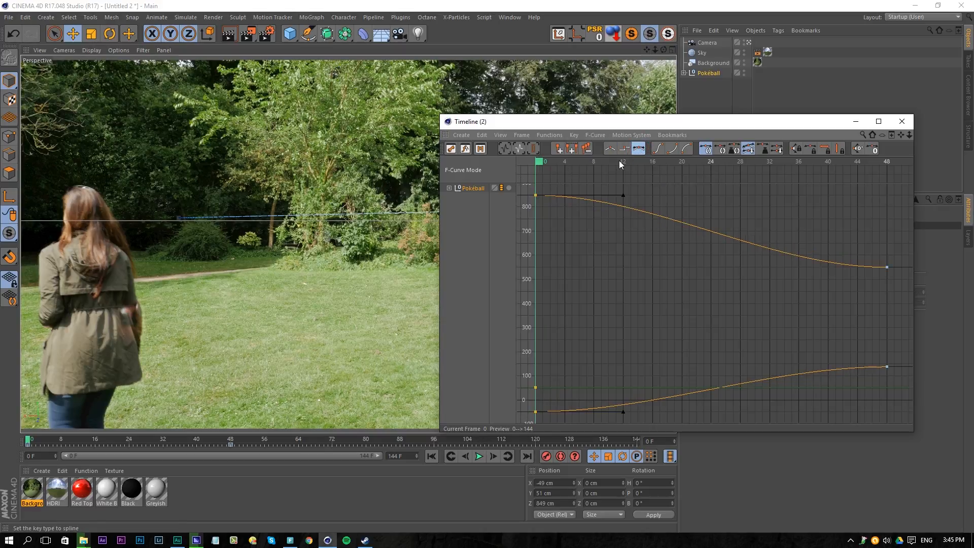
pyautogui.moveTo(621, 193); pyautogui.dragTo(732, 196)
pyautogui.moveTo(866, 234); pyautogui.dragTo(895, 384)
pyautogui.moveTo(797, 365); pyautogui.dragTo(880, 369)
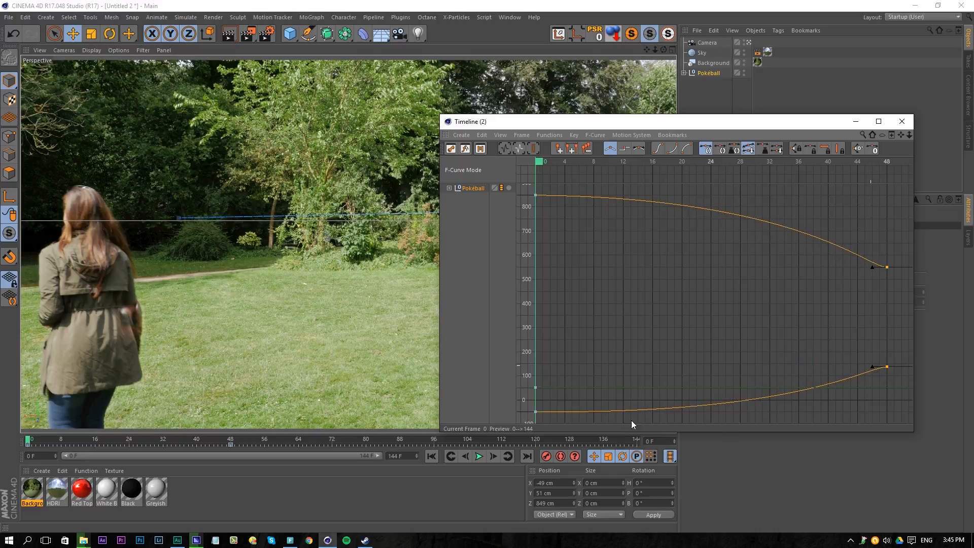
# - Play the throw from frame 0 to review the slow start and abrupt end
pyautogui.click(477, 459)
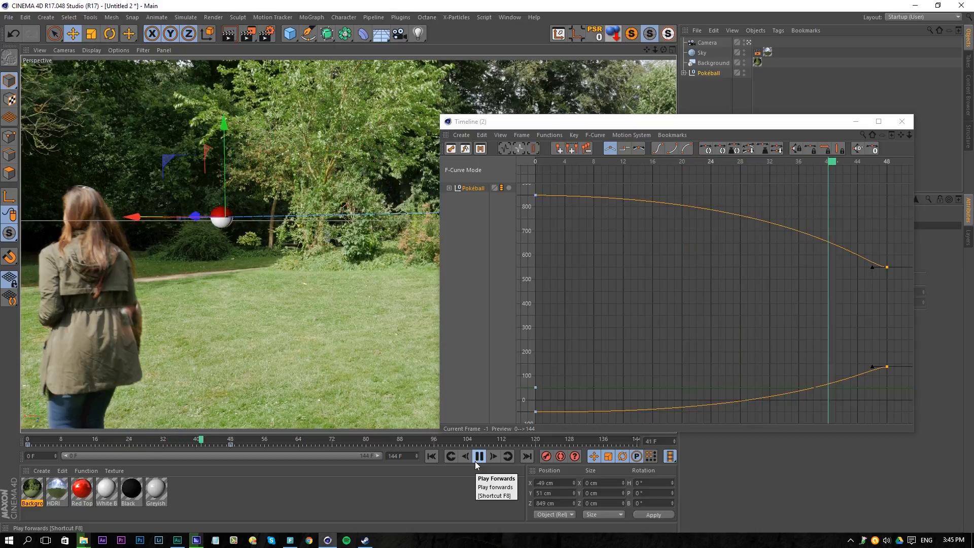
pyautogui.click(476, 459)
pyautogui.click(430, 455)
pyautogui.click(476, 457)
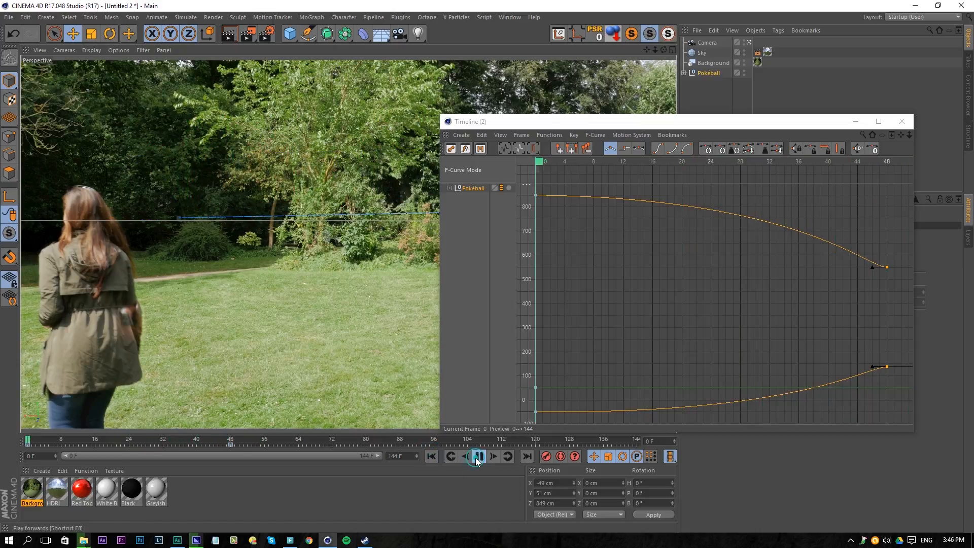
pyautogui.click(475, 457)
# - Lengthen the end keys' tangents back to about frame 35 and play the throw from frame 0
pyautogui.click(871, 233)
pyautogui.moveTo(872, 368); pyautogui.dragTo(793, 368)
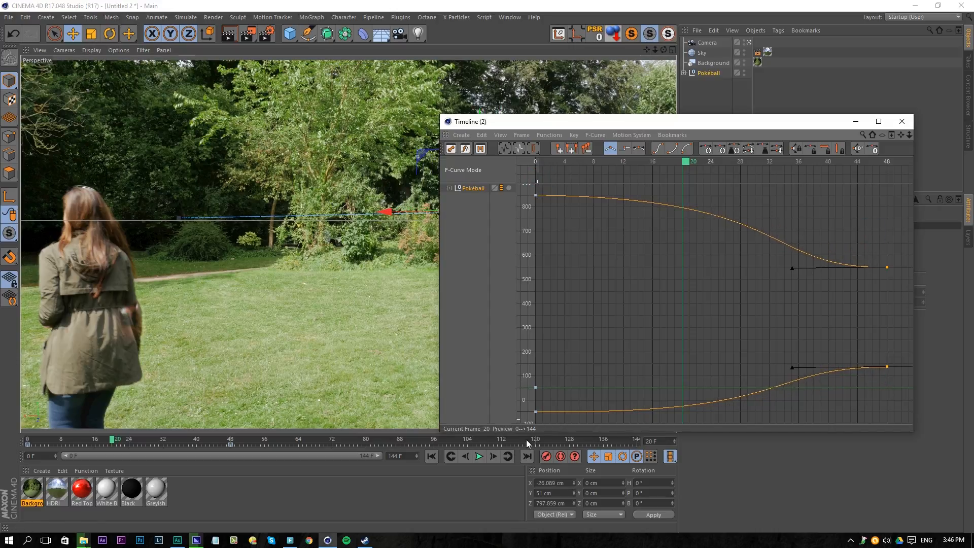
pyautogui.click(432, 456)
pyautogui.click(479, 456)
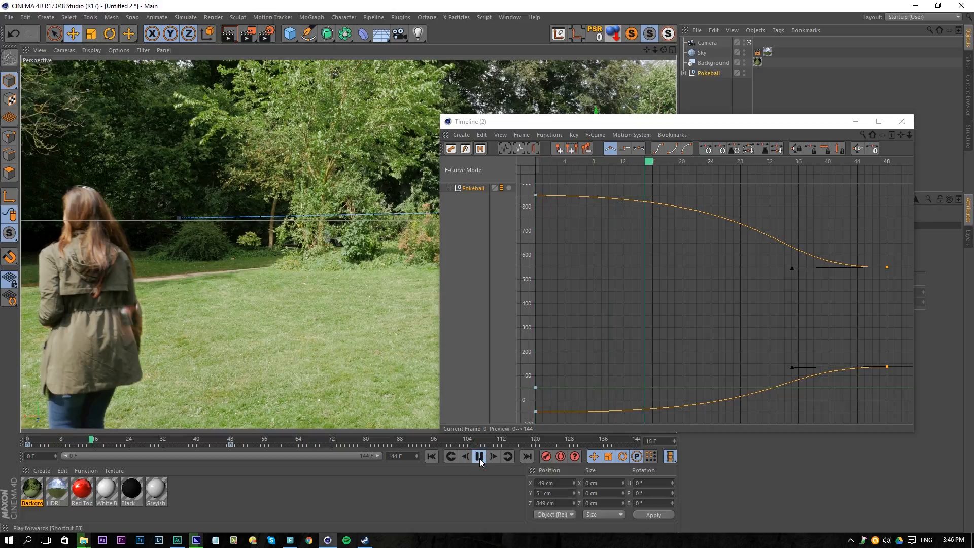
pyautogui.click(480, 456)
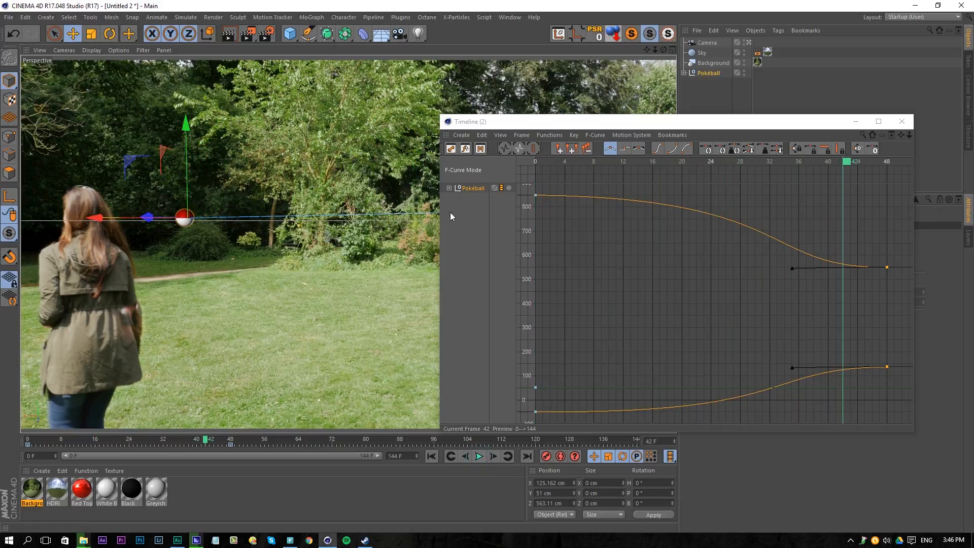
# - Show only the Pokéball's Position Y curve and keyframe its Y position at frame 48
pyautogui.click(449, 188)
pyautogui.click(479, 207)
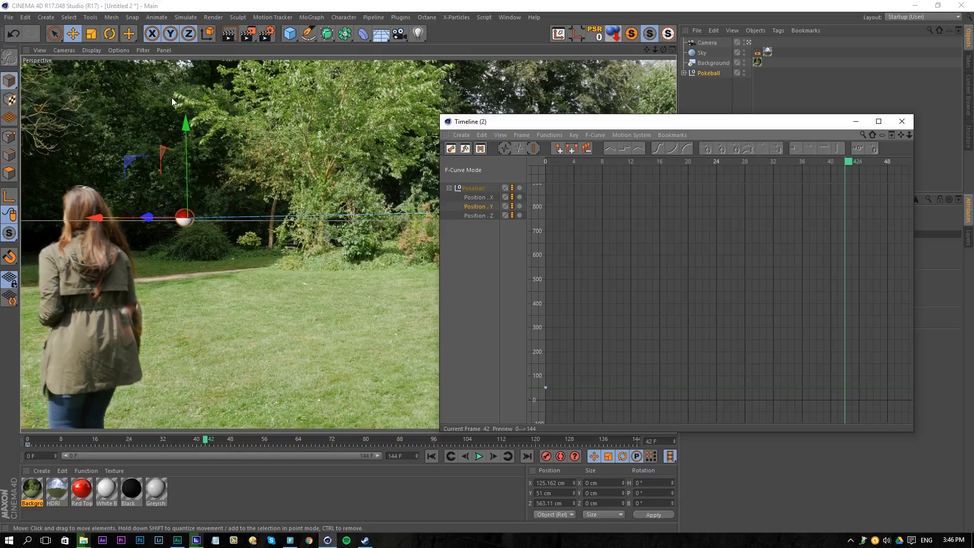
pyautogui.moveTo(650, 123); pyautogui.dragTo(566, 138)
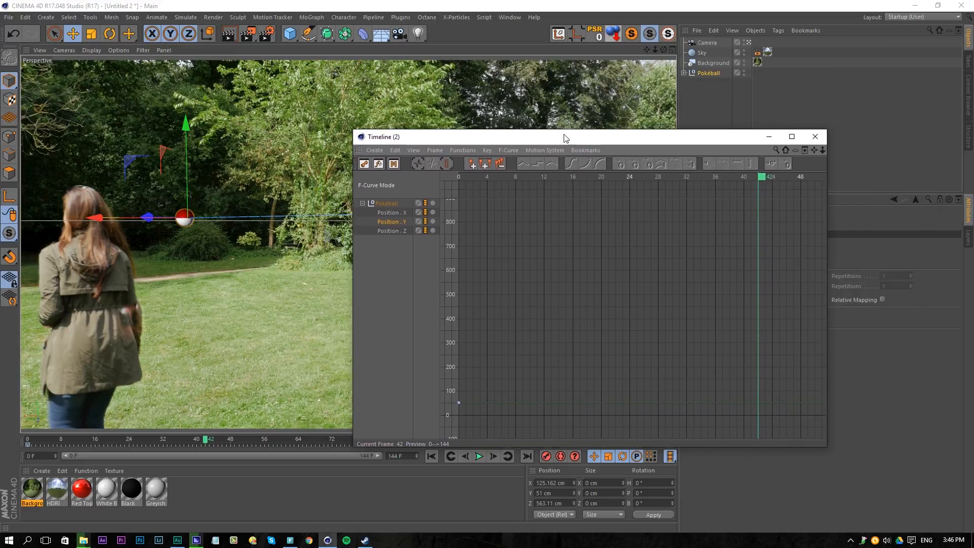
pyautogui.click(711, 77)
pyautogui.moveTo(706, 138); pyautogui.dragTo(489, 83)
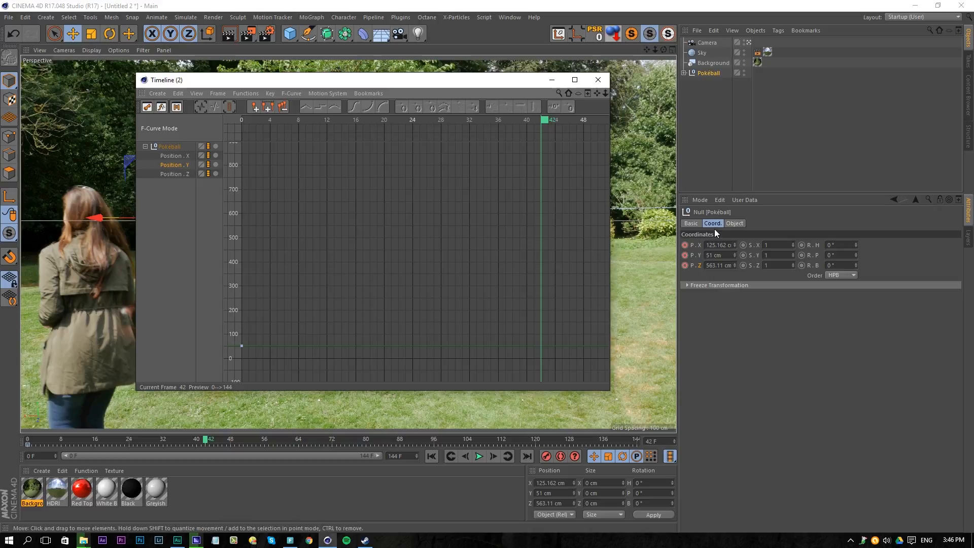
pyautogui.click(206, 440)
pyautogui.moveTo(205, 440); pyautogui.dragTo(231, 442)
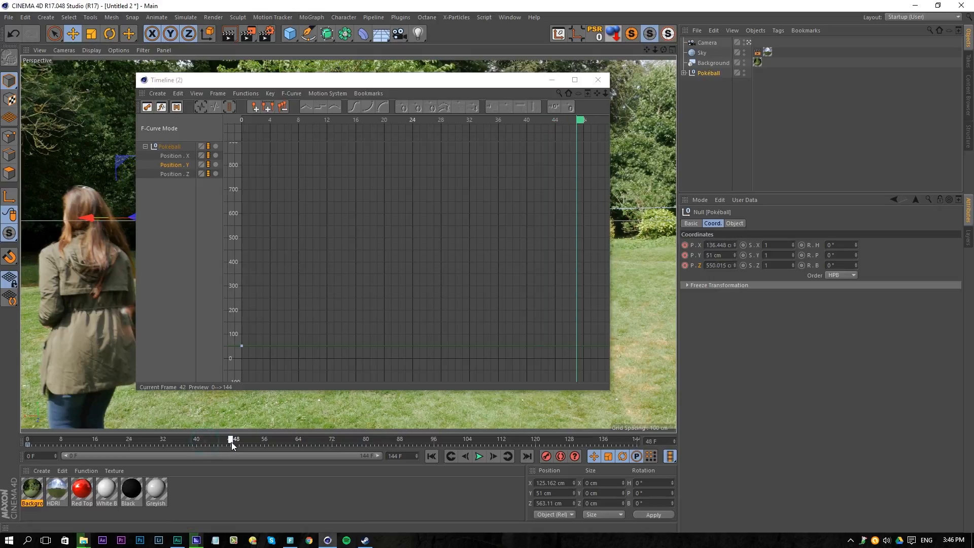
pyautogui.click(684, 255)
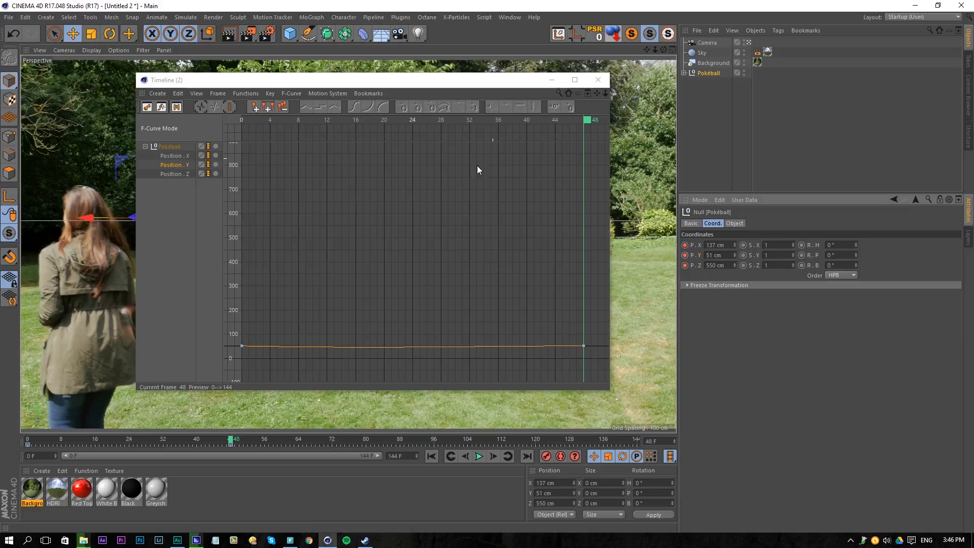
# - Add a Y position keyframe at frame 24 and raise it to about 310 cm in the F-curve
pyautogui.moveTo(132, 439); pyautogui.dragTo(129, 442)
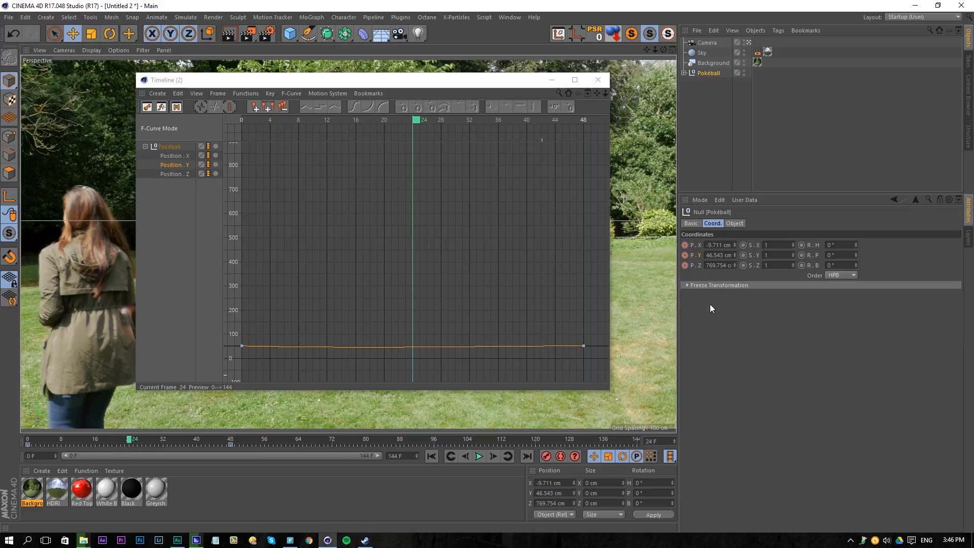
pyautogui.click(686, 255)
pyautogui.moveTo(456, 320); pyautogui.dragTo(355, 392)
pyautogui.moveTo(414, 346); pyautogui.dragTo(413, 285)
# - Collapse the Y curve's tangents at frames 0 and 48 onto their keys to form a smooth throwing arc
pyautogui.moveTo(277, 326); pyautogui.dragTo(227, 381)
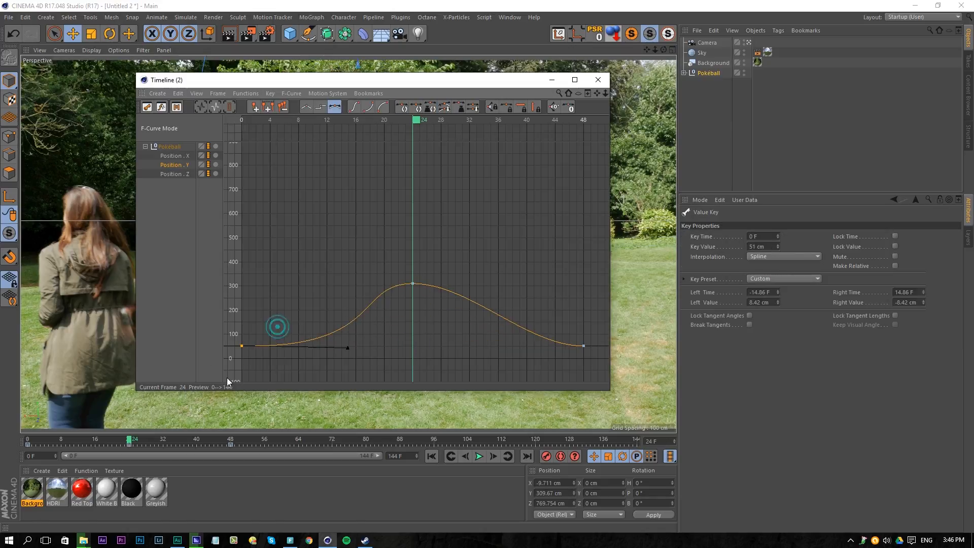
pyautogui.moveTo(351, 350); pyautogui.dragTo(242, 347)
pyautogui.moveTo(571, 317); pyautogui.dragTo(611, 364)
pyautogui.moveTo(543, 347); pyautogui.dragTo(582, 346)
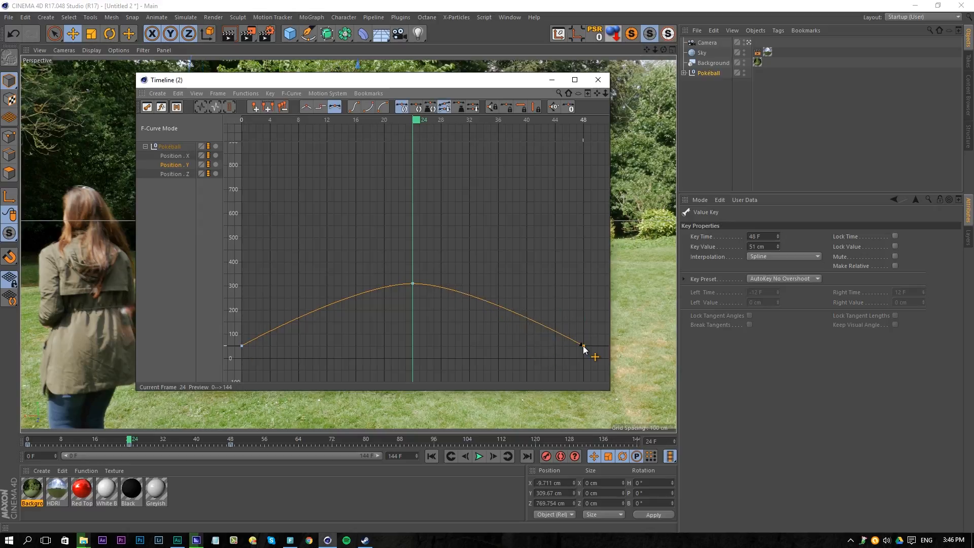
# - Uncover the viewport, play the arc from frame 0, and lower the frame 24 Y key to about 70 cm
pyautogui.moveTo(462, 78); pyautogui.dragTo(815, 56)
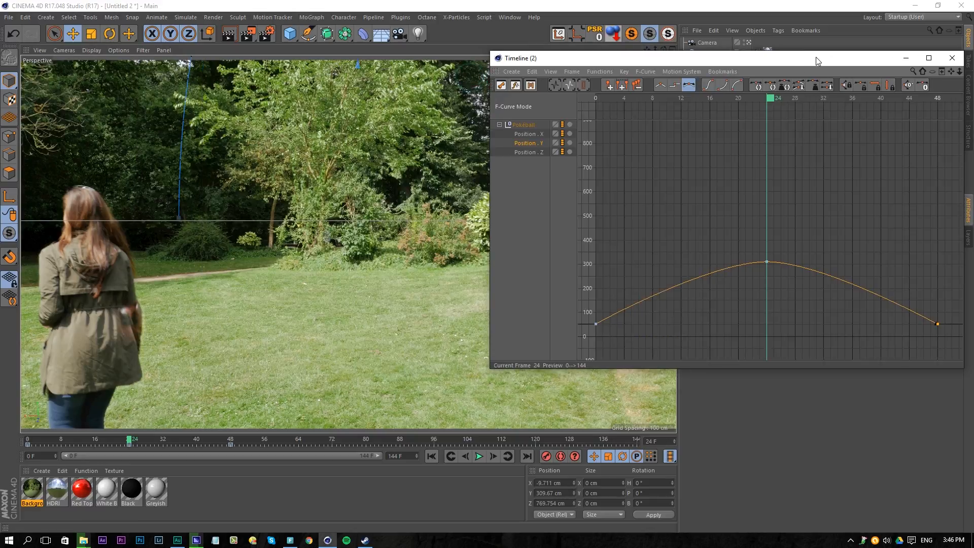
pyautogui.click(431, 456)
pyautogui.click(478, 455)
pyautogui.moveTo(767, 261); pyautogui.dragTo(766, 322)
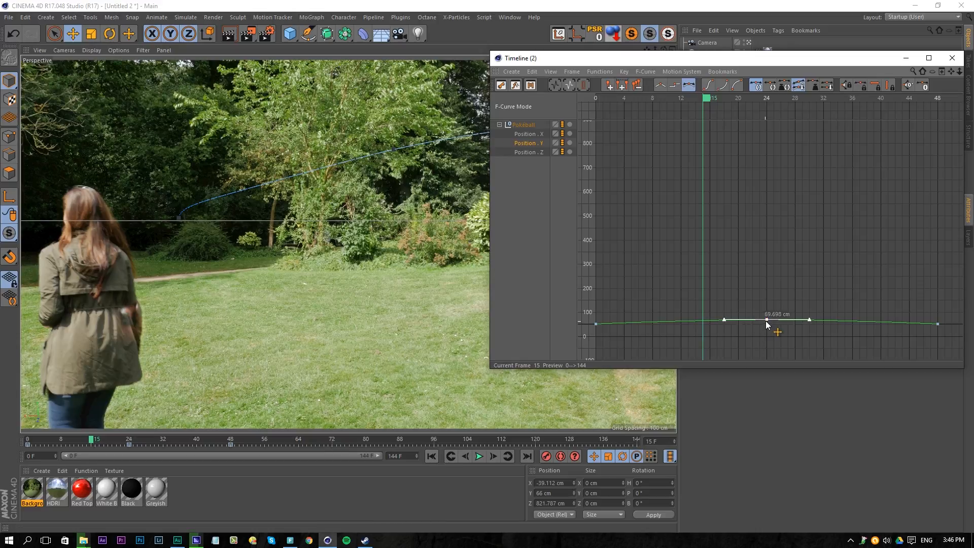
# - Move the middle Position Y key to frame 14 at about 100 cm and play the throw from frame 0
pyautogui.moveTo(765, 318); pyautogui.dragTo(654, 313)
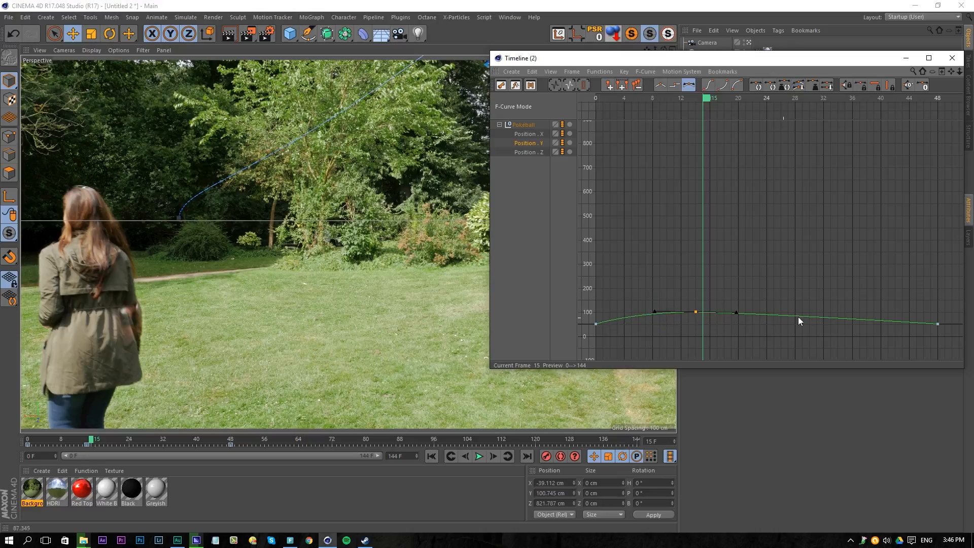
pyautogui.click(431, 456)
pyautogui.click(478, 456)
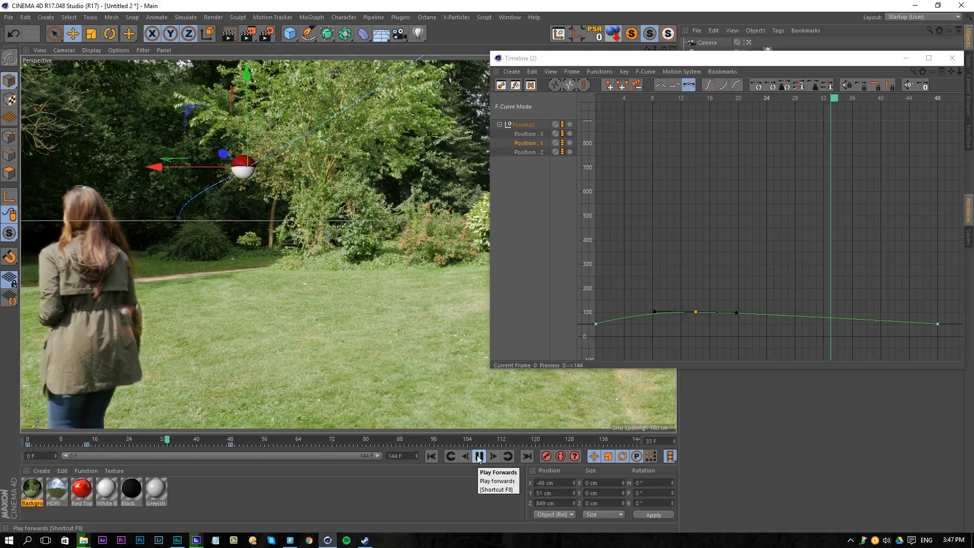
pyautogui.click(478, 456)
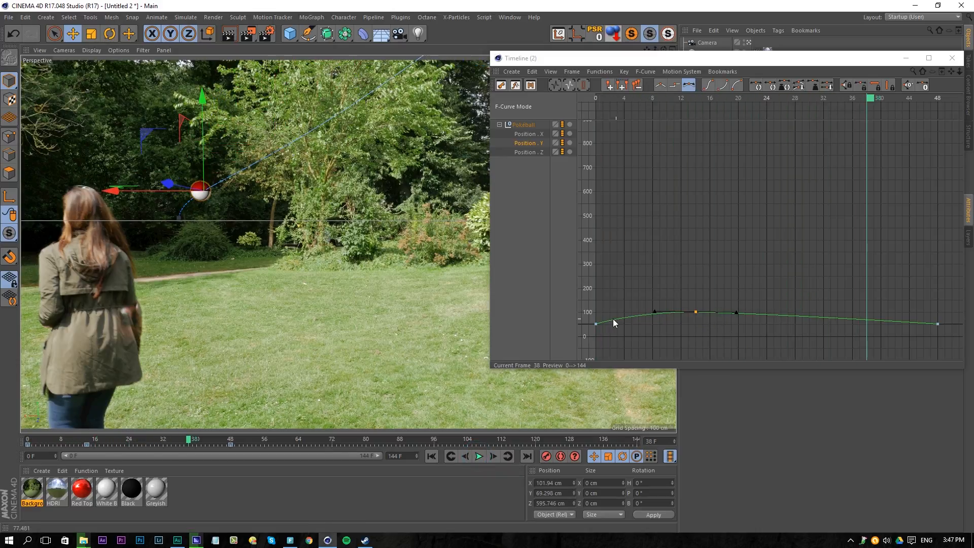
# - Lower the Position Y key at frame 0 to about -4 cm and play the throw from the start
pyautogui.moveTo(595, 325); pyautogui.dragTo(595, 339)
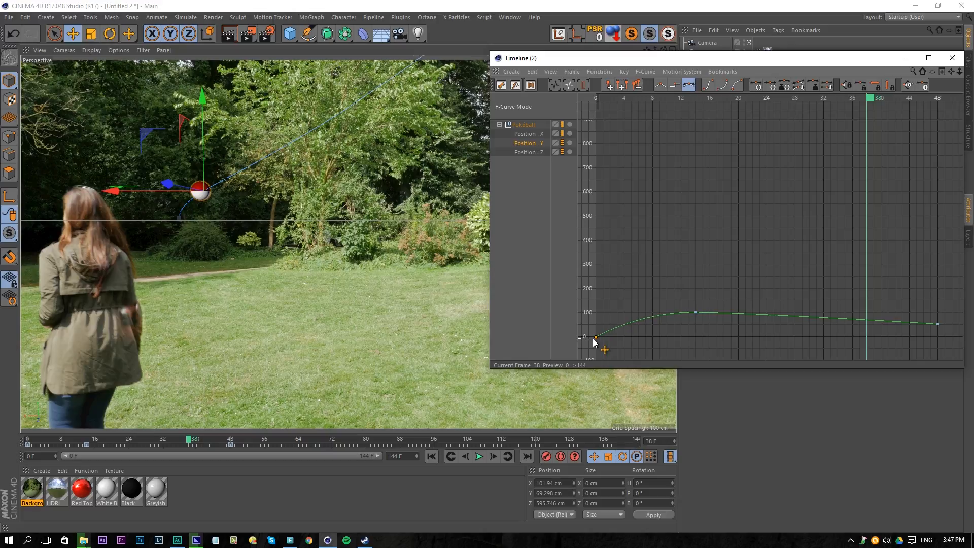
pyautogui.click(432, 456)
pyautogui.click(479, 456)
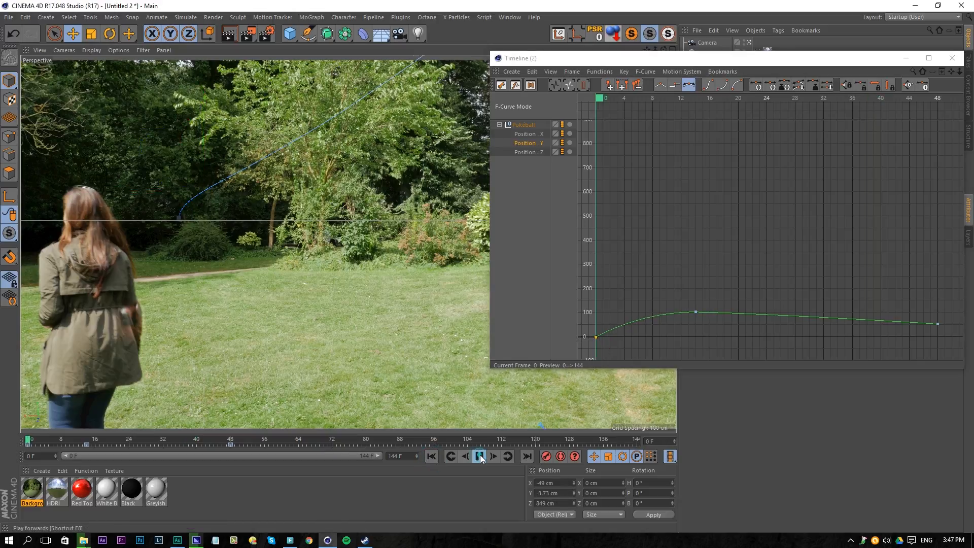
pyautogui.click(479, 455)
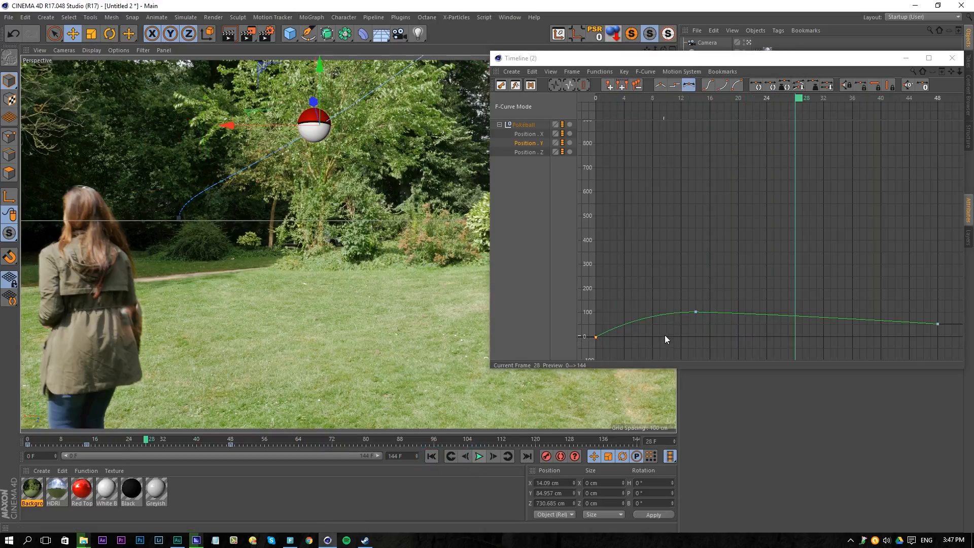
# - Lower the frame 14 Y key to about 60 cm and the frame 48 Y key to about 5 cm, and preview the motion
pyautogui.moveTo(696, 311); pyautogui.dragTo(694, 316)
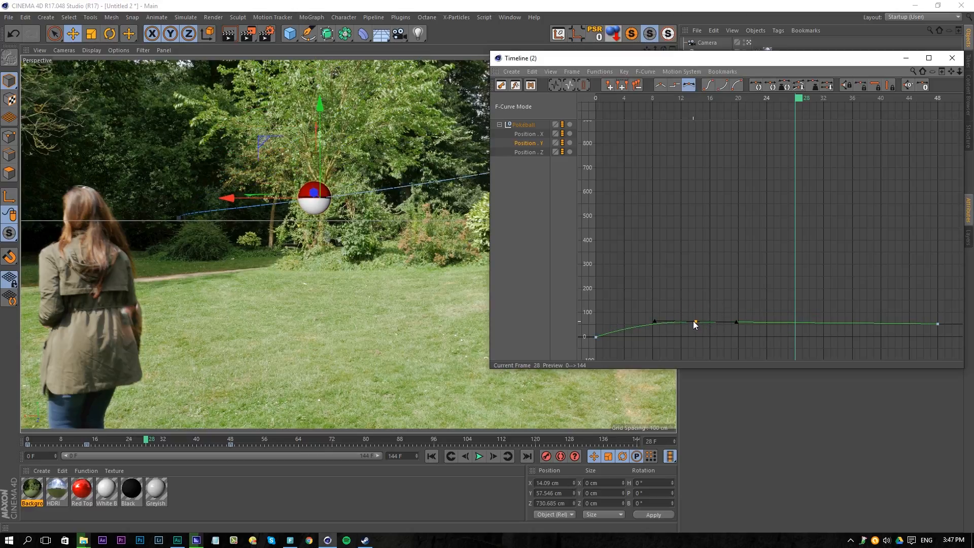
pyautogui.moveTo(936, 324); pyautogui.dragTo(935, 335)
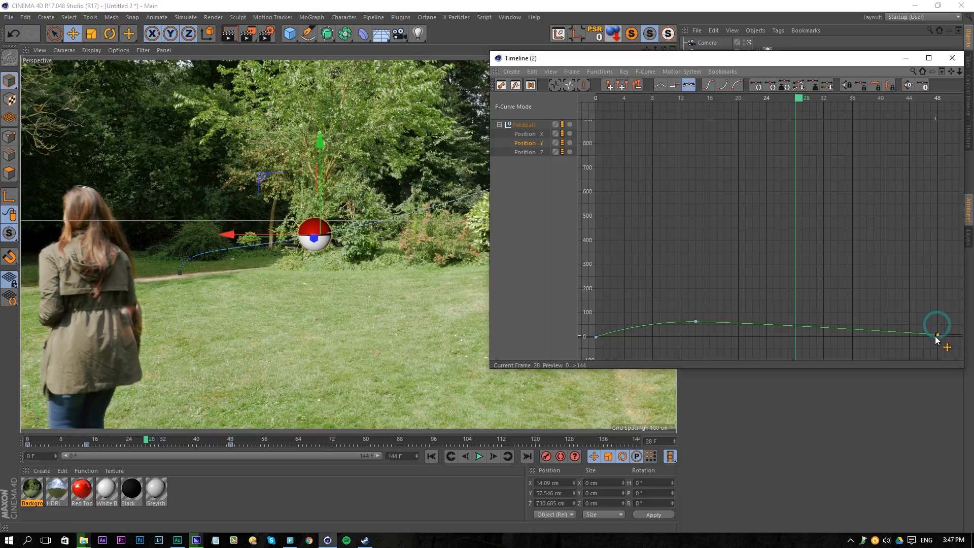
pyautogui.click(432, 457)
pyautogui.click(477, 458)
pyautogui.click(479, 456)
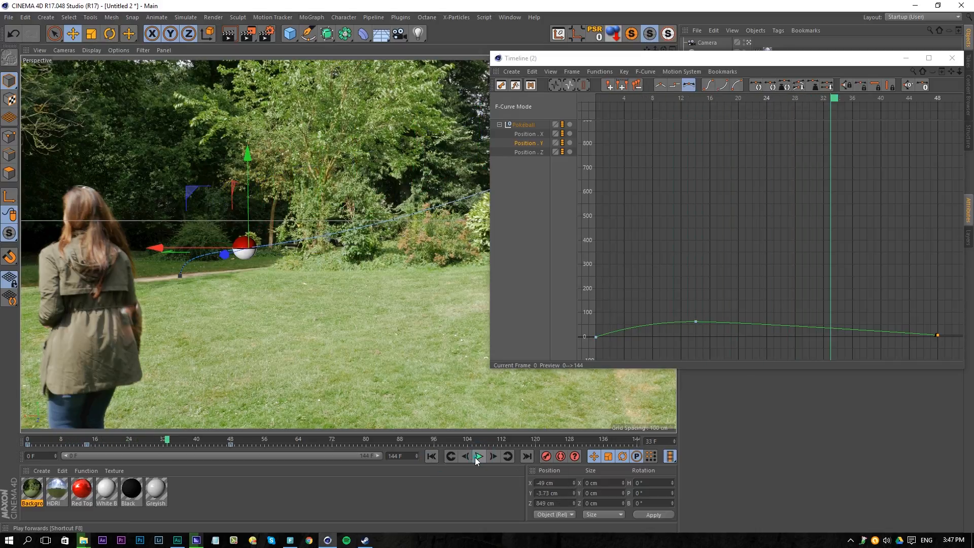
# - Lengthen the middle Y key's tangents, shift the key to frame 16 at about 65 cm, and replay the throw from frame 0
pyautogui.moveTo(916, 312); pyautogui.dragTo(959, 359)
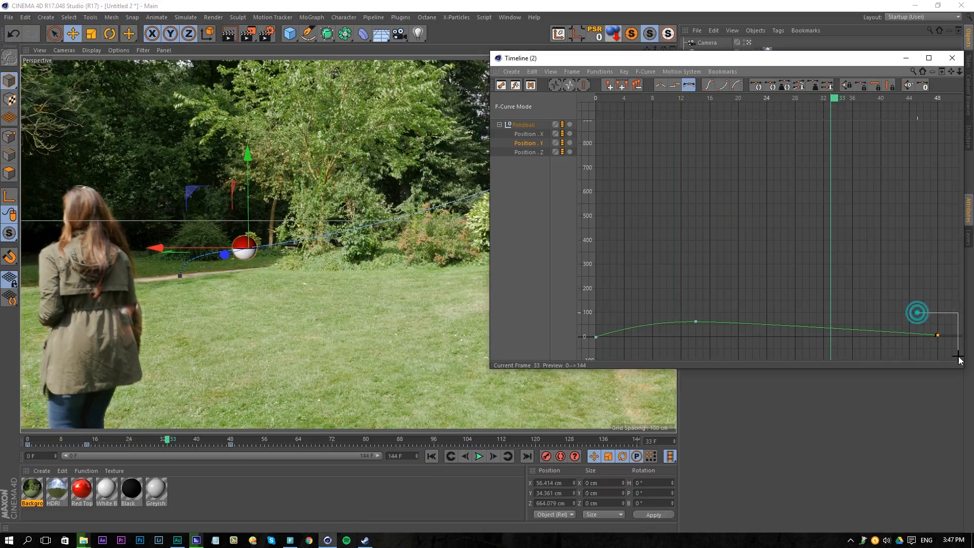
pyautogui.keyDown('ctrl'); pyautogui.click(694, 322); pyautogui.keyUp('ctrl')
pyautogui.moveTo(736, 320); pyautogui.dragTo(786, 322)
pyautogui.moveTo(695, 321); pyautogui.dragTo(710, 321)
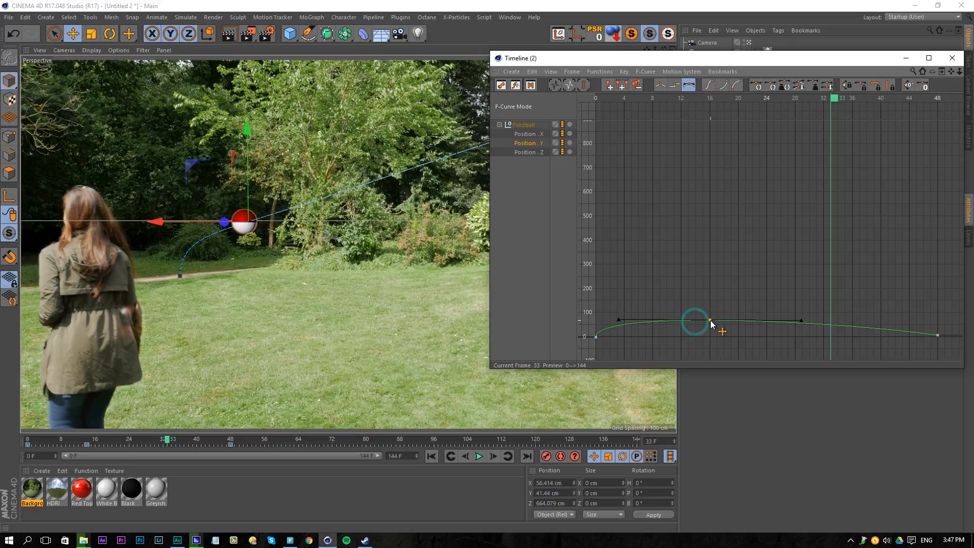
pyautogui.click(431, 456)
pyautogui.click(478, 456)
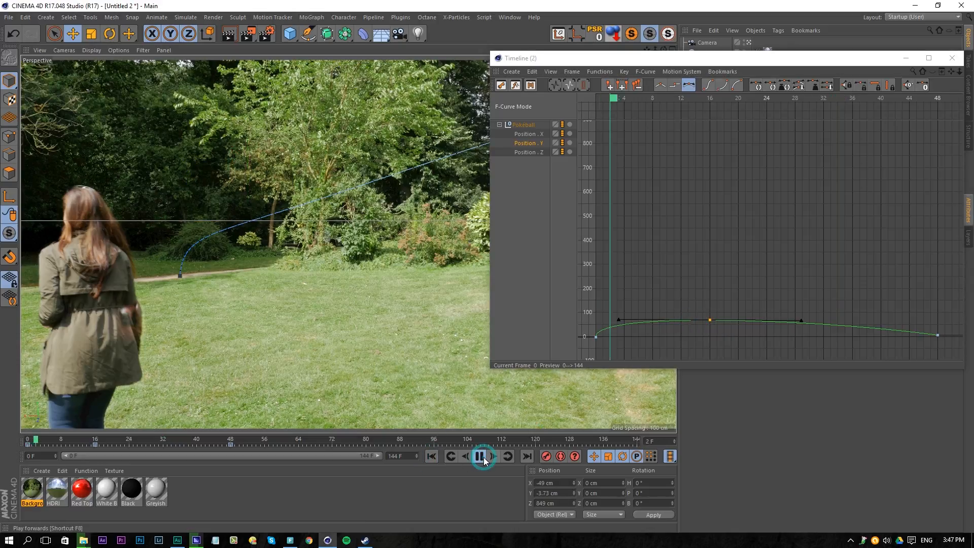
pyautogui.click(479, 455)
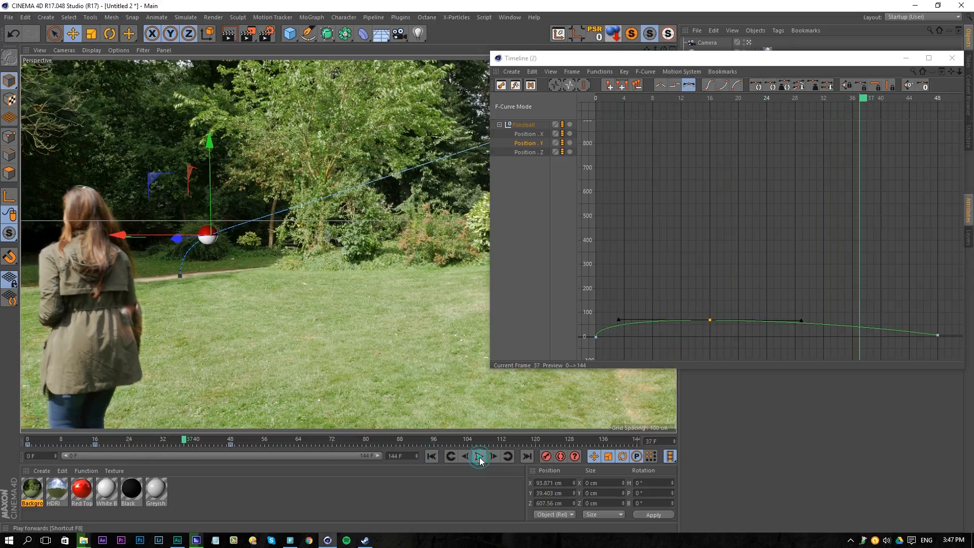
# - Try the middle Y key at frame 37 at about 50 cm and play the throw from frame 0
pyautogui.moveTo(708, 320); pyautogui.dragTo(858, 325)
pyautogui.click(432, 455)
pyautogui.click(479, 456)
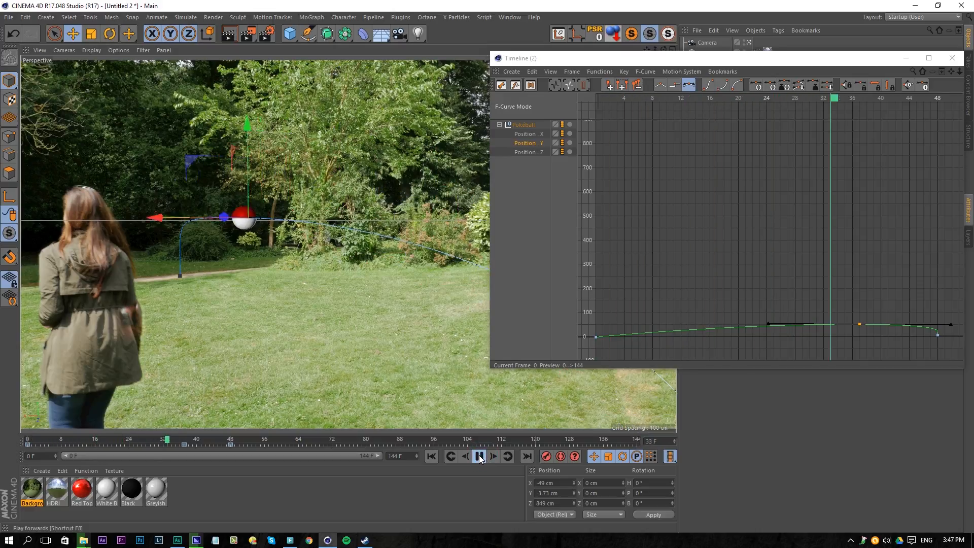
pyautogui.click(479, 456)
# - Move the middle Y key back to frame 18 at about 65 cm, shorten its tangents, and play the throw
pyautogui.moveTo(859, 323); pyautogui.dragTo(722, 320)
pyautogui.moveTo(633, 322); pyautogui.dragTo(662, 320)
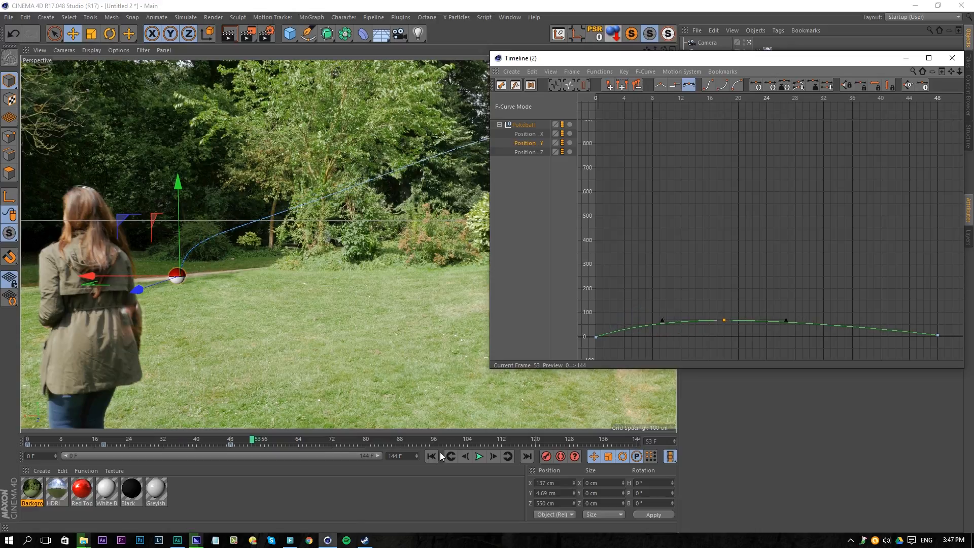
pyautogui.click(480, 456)
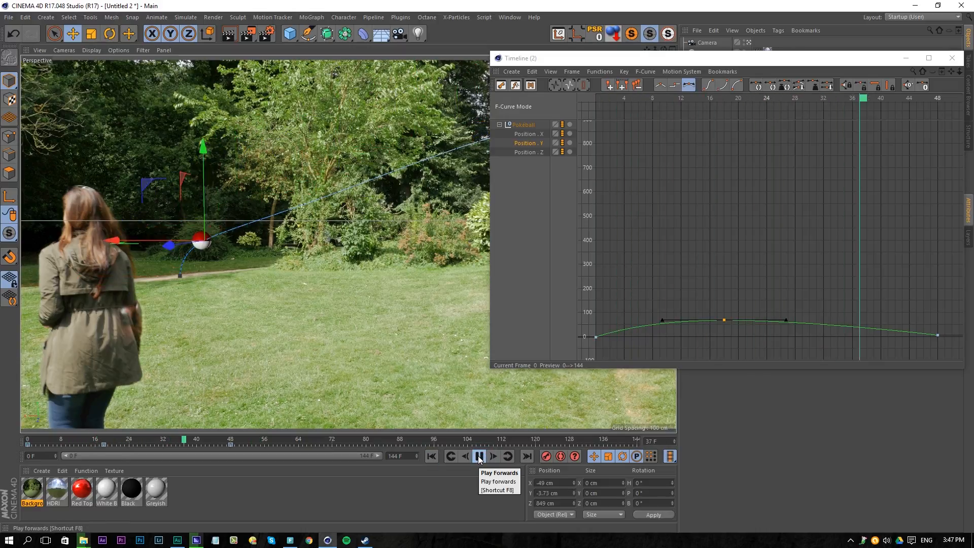
pyautogui.click(480, 456)
# - Extend a flat incoming tangent from the frame 48 Y key, tilt the middle key's tangents upward, and preview the throw
pyautogui.click(786, 320)
pyautogui.moveTo(890, 308); pyautogui.dragTo(877, 342)
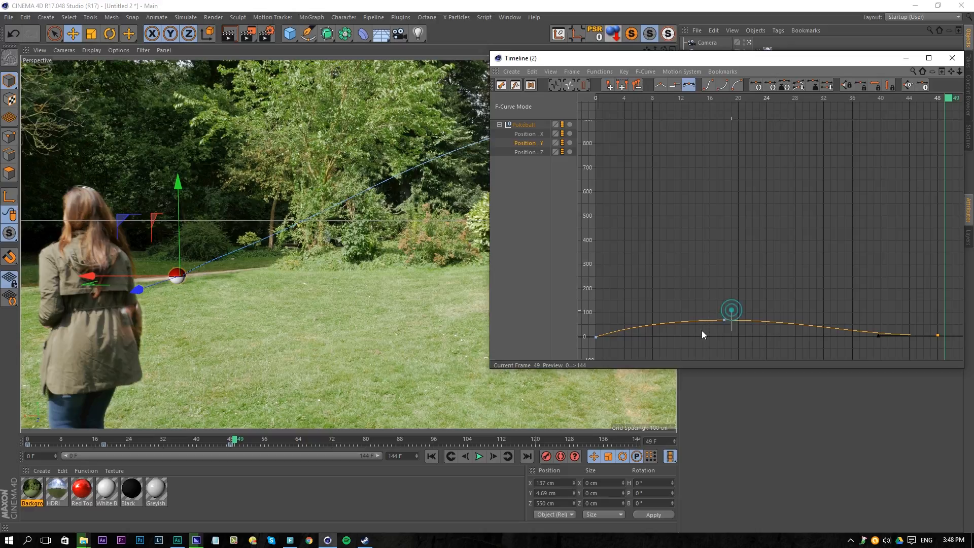
pyautogui.click(724, 319)
pyautogui.moveTo(659, 319); pyautogui.dragTo(673, 325)
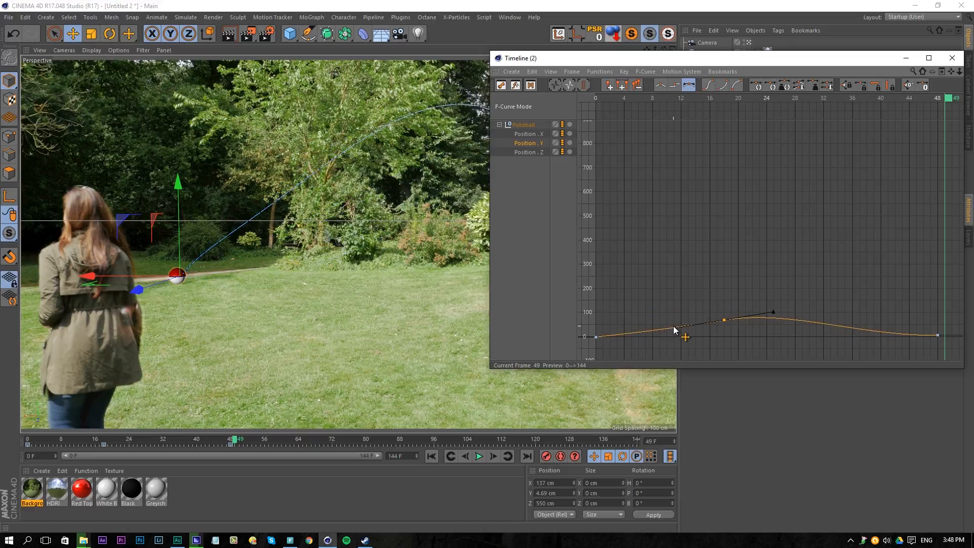
pyautogui.click(431, 455)
pyautogui.click(479, 456)
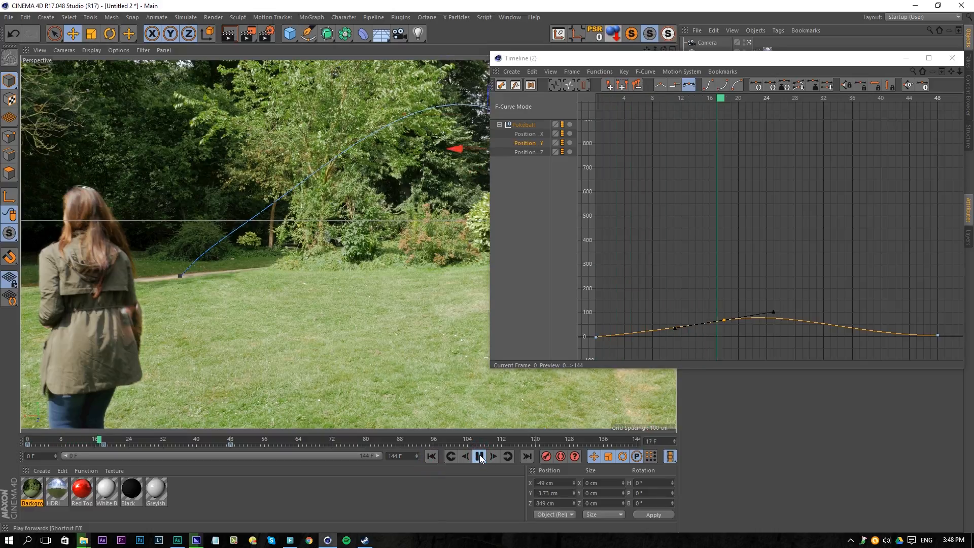
pyautogui.click(479, 456)
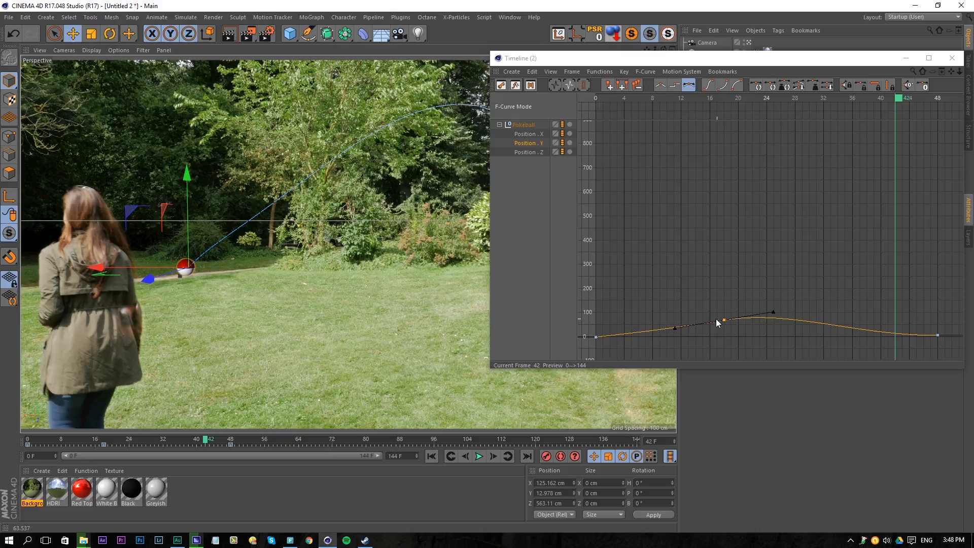
# - Shift the middle Y key to frame 16, raise the frame 48 key's incoming tangent for a rounded descent, and replay the throw
pyautogui.moveTo(675, 327)
pyautogui.mouseDown()
pyautogui.moveTo(707, 321)
pyautogui.moveTo(659, 327)
pyautogui.moveTo(689, 332)
pyautogui.moveTo(674, 325)
pyautogui.mouseUp()
pyautogui.moveTo(893, 307); pyautogui.dragTo(946, 348)
pyautogui.moveTo(880, 335); pyautogui.dragTo(858, 319)
pyautogui.click(431, 457)
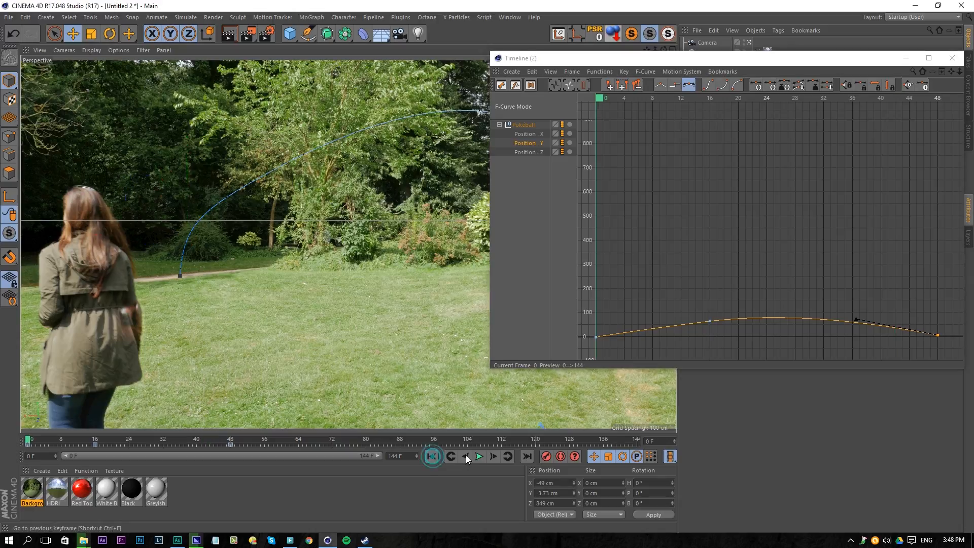
pyautogui.click(477, 456)
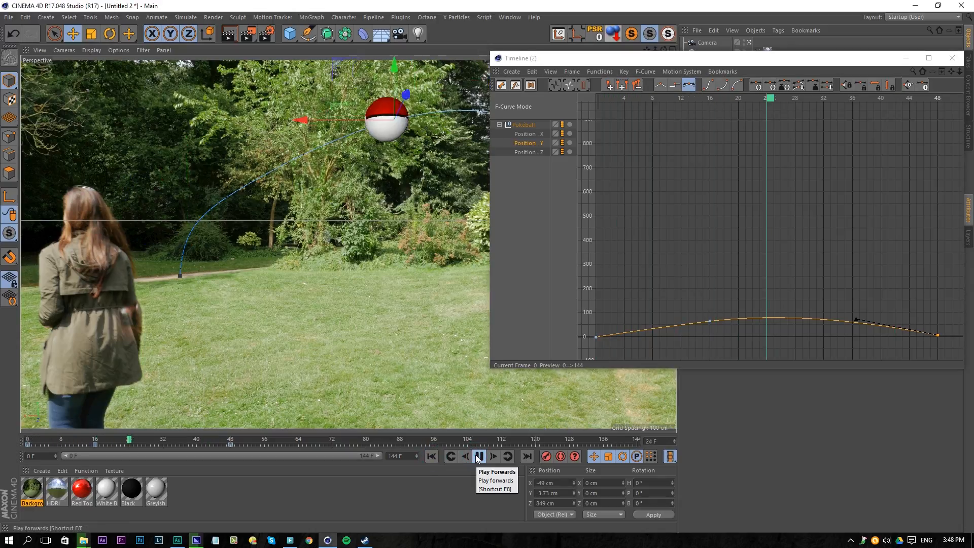
pyautogui.click(477, 456)
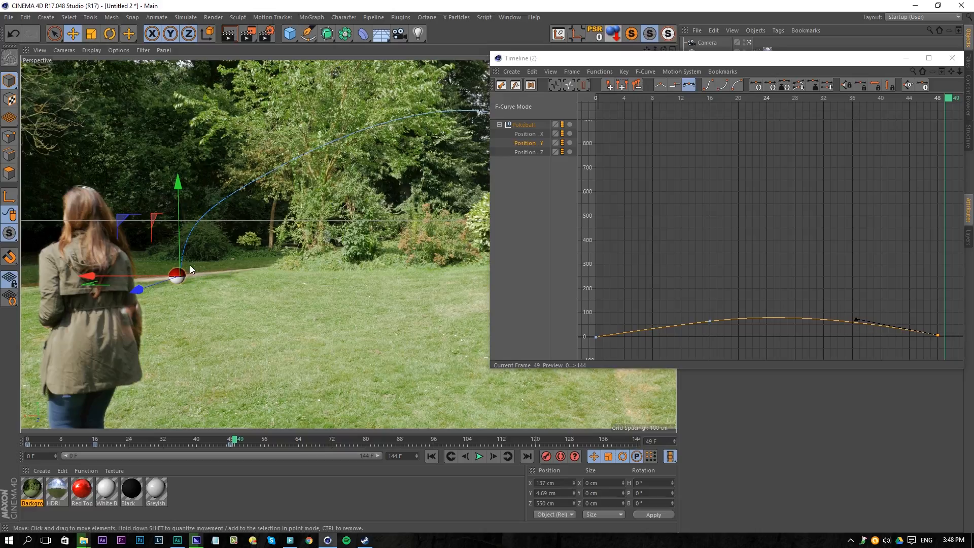
# - Steepen the frame 48 Y key's incoming tangent, lower the frame 16 key to about 45 cm, and play the throw from frame 0
pyautogui.moveTo(855, 321)
pyautogui.mouseDown()
pyautogui.moveTo(850, 303)
pyautogui.moveTo(910, 304)
pyautogui.moveTo(843, 309)
pyautogui.moveTo(858, 308)
pyautogui.mouseUp()
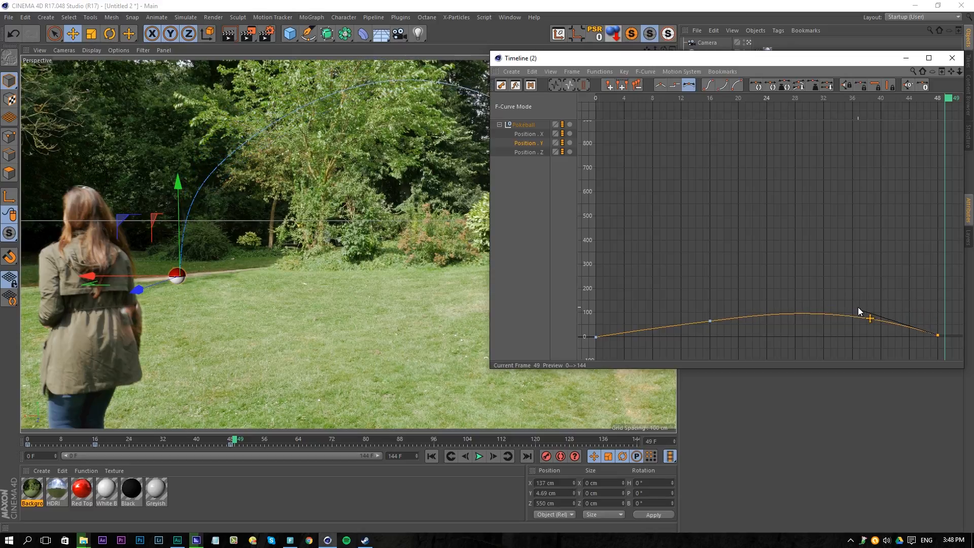
pyautogui.click(709, 321)
pyautogui.moveTo(709, 322); pyautogui.dragTo(713, 328)
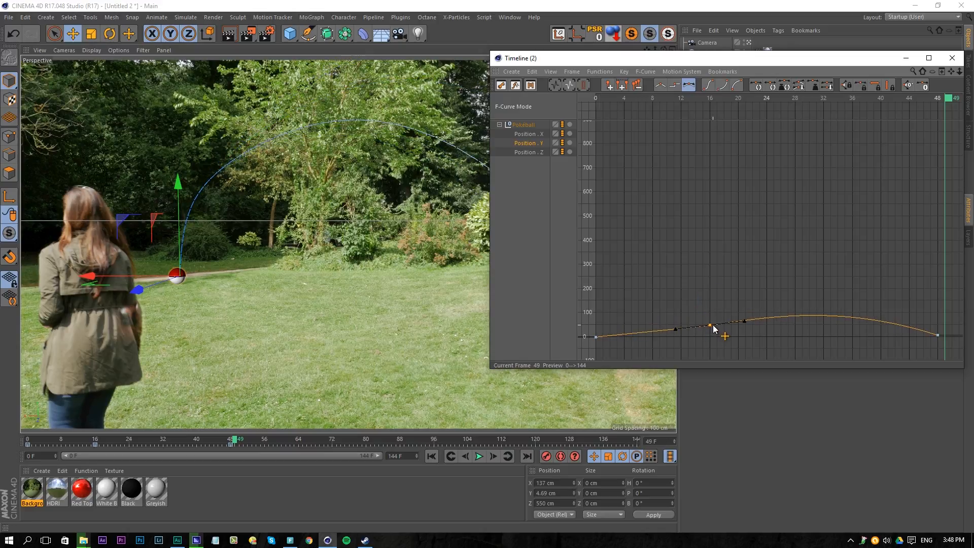
pyautogui.click(431, 456)
pyautogui.click(479, 457)
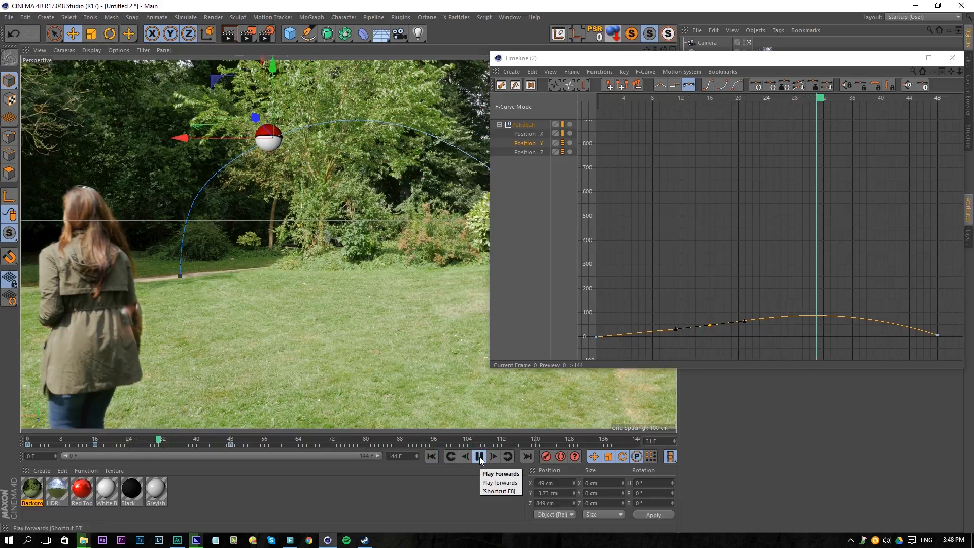
pyautogui.click(480, 456)
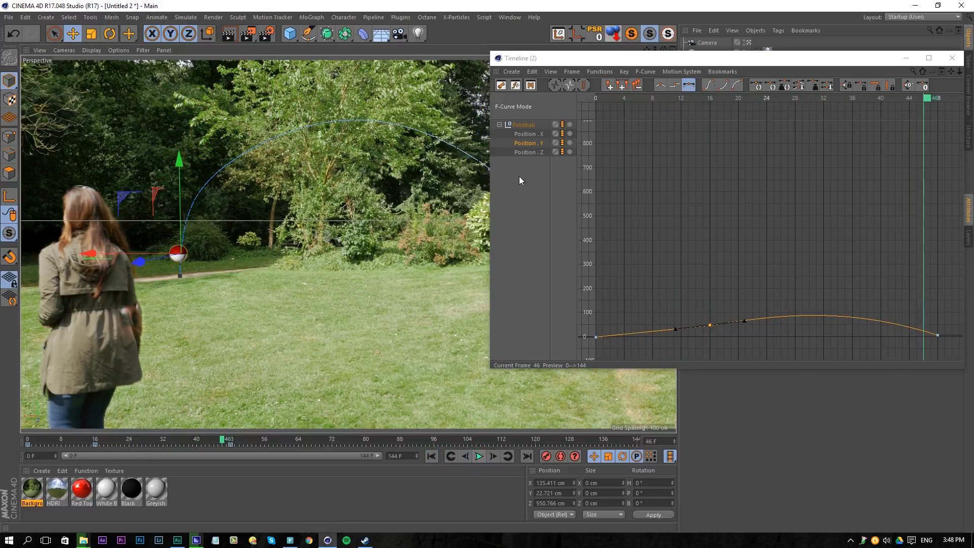
# - Compare the Position X and Z curves, raise the frame 48 Position X key to about 200 cm, and play the throw from frame 0
pyautogui.click(527, 136)
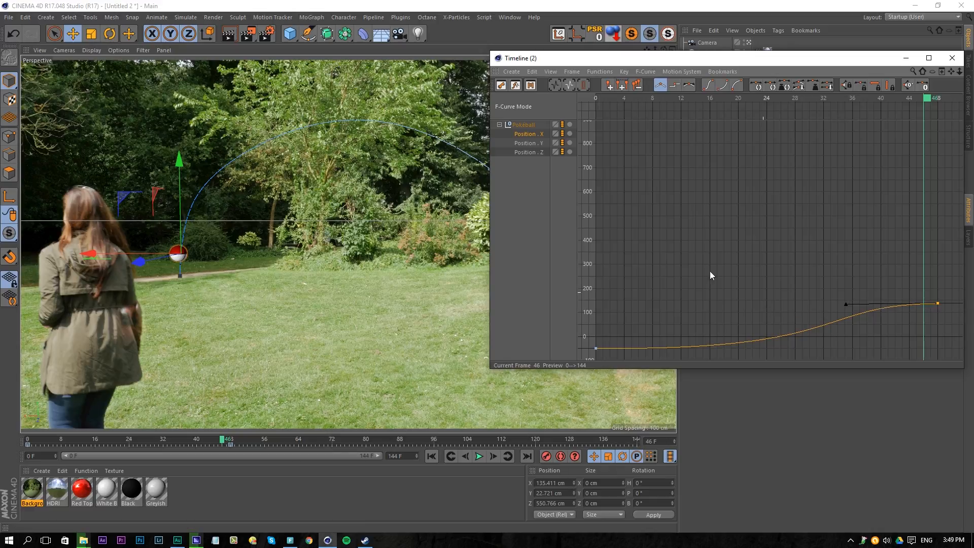
pyautogui.click(533, 153)
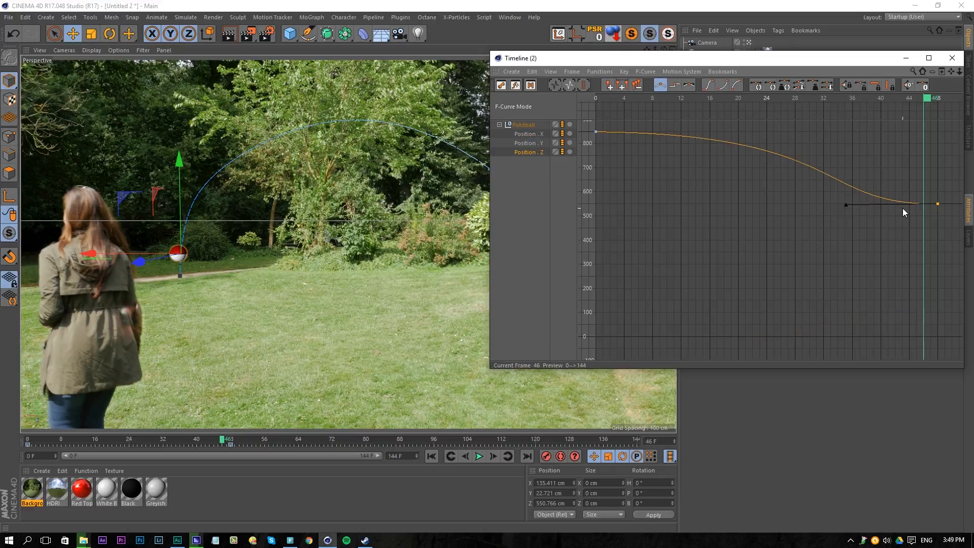
pyautogui.click(522, 135)
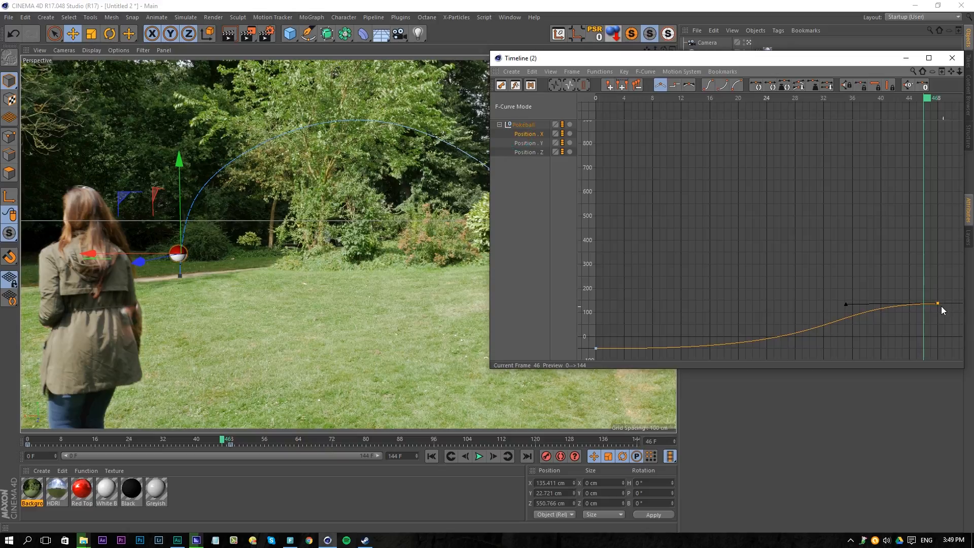
pyautogui.moveTo(938, 305); pyautogui.dragTo(938, 291)
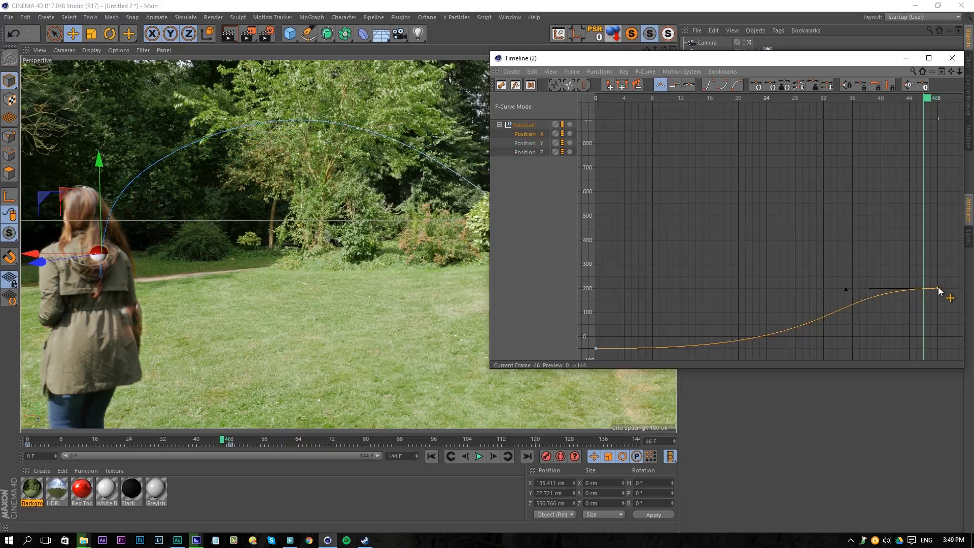
pyautogui.click(478, 456)
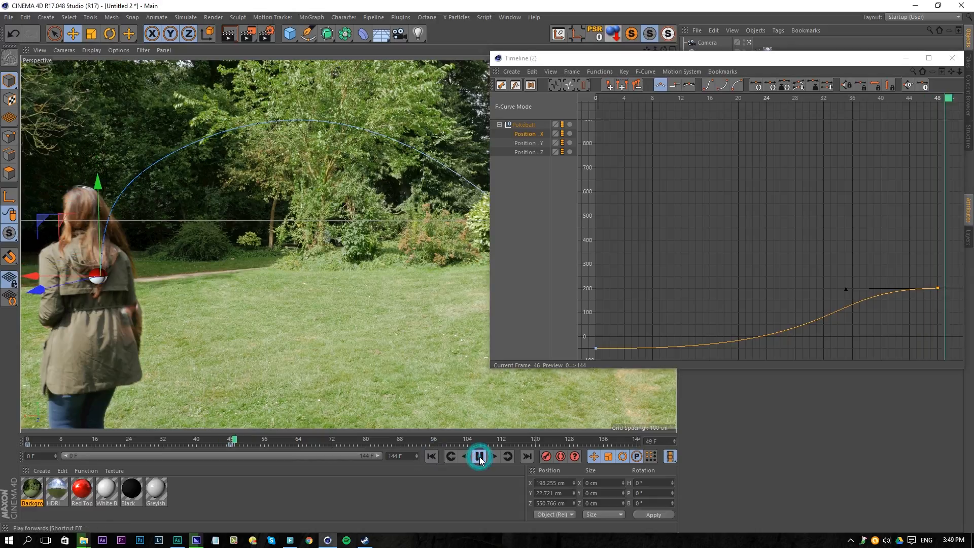
pyautogui.click(479, 456)
pyautogui.click(431, 456)
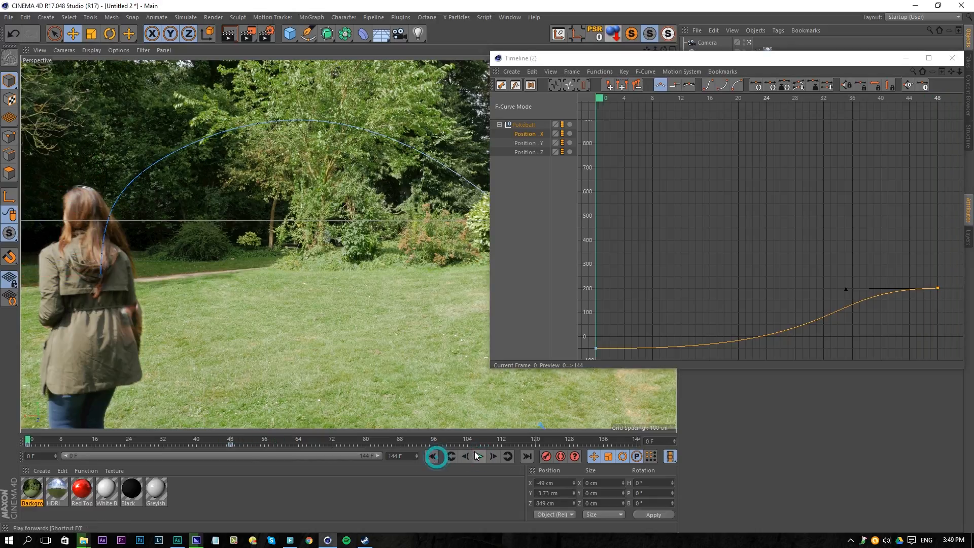
pyautogui.click(477, 456)
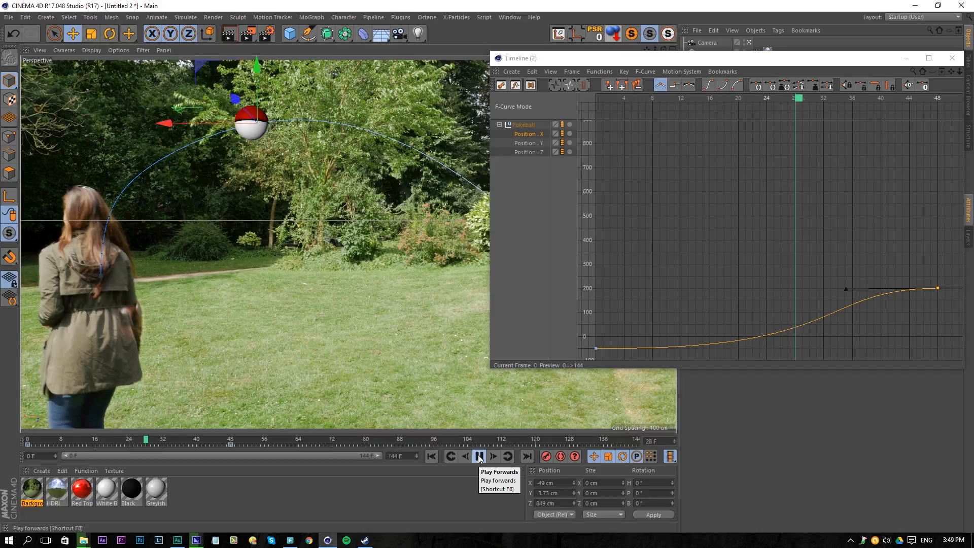
pyautogui.click(478, 456)
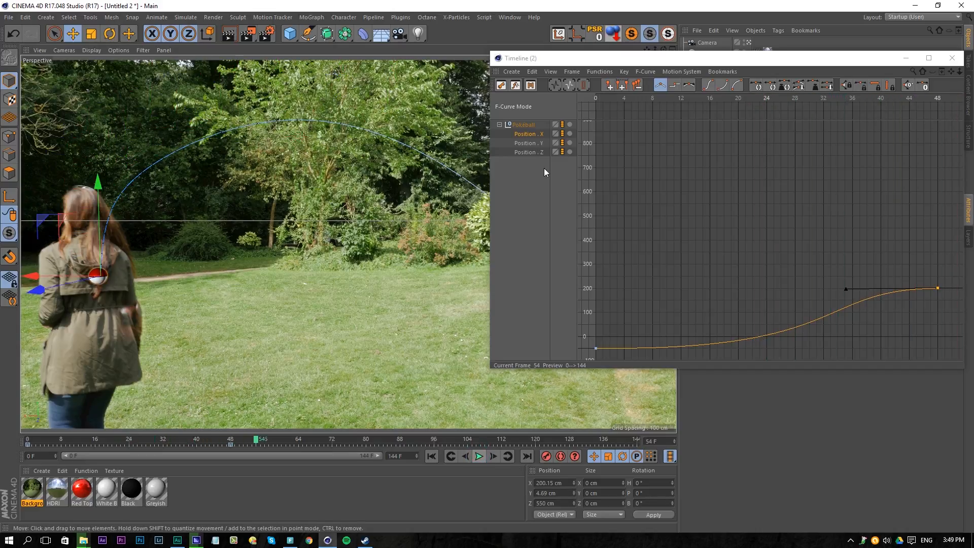
# - Raise the frame 48 Y key to about 45 cm, lower the frame 48 X key to about 188 cm, and play the throw
pyautogui.click(528, 142)
pyautogui.moveTo(936, 335); pyautogui.dragTo(937, 325)
pyautogui.click(530, 134)
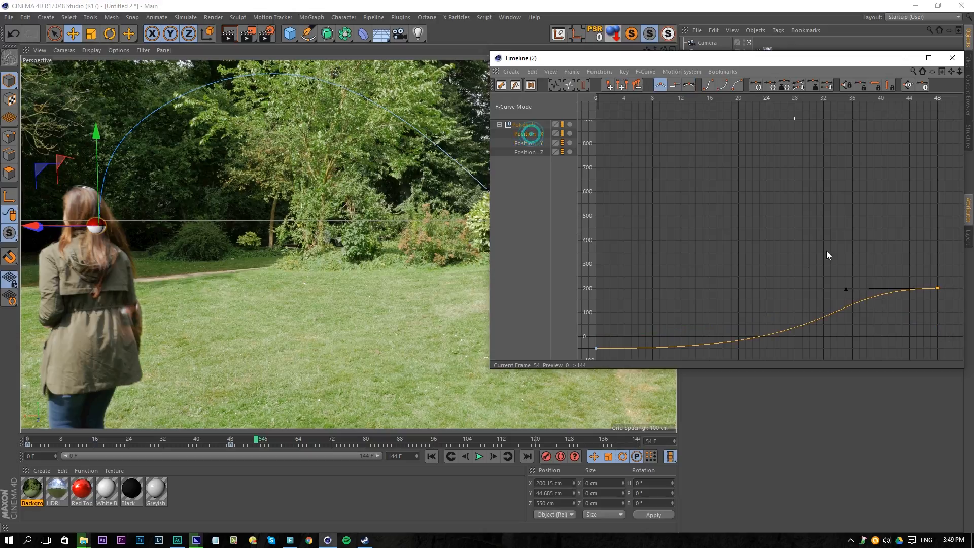
pyautogui.moveTo(939, 290); pyautogui.dragTo(937, 295)
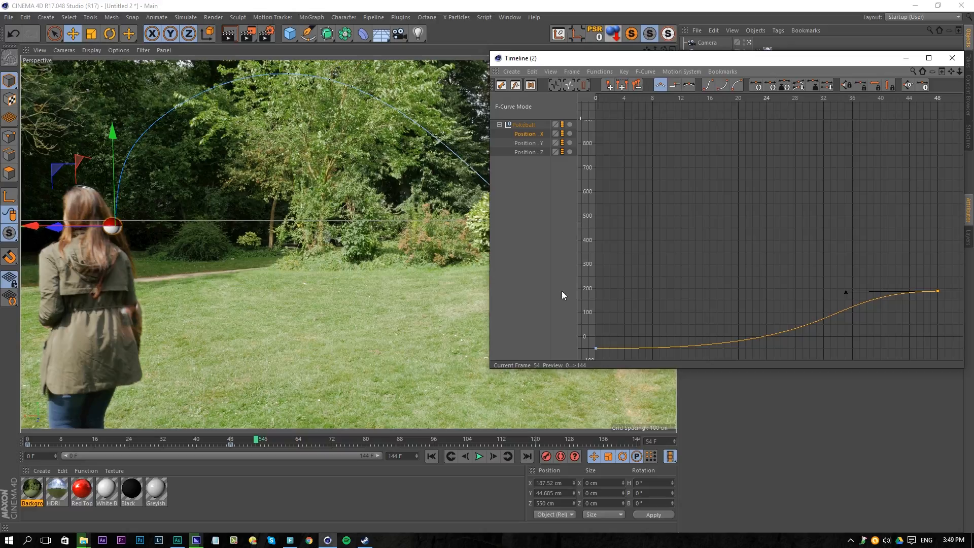
pyautogui.click(431, 456)
pyautogui.click(479, 456)
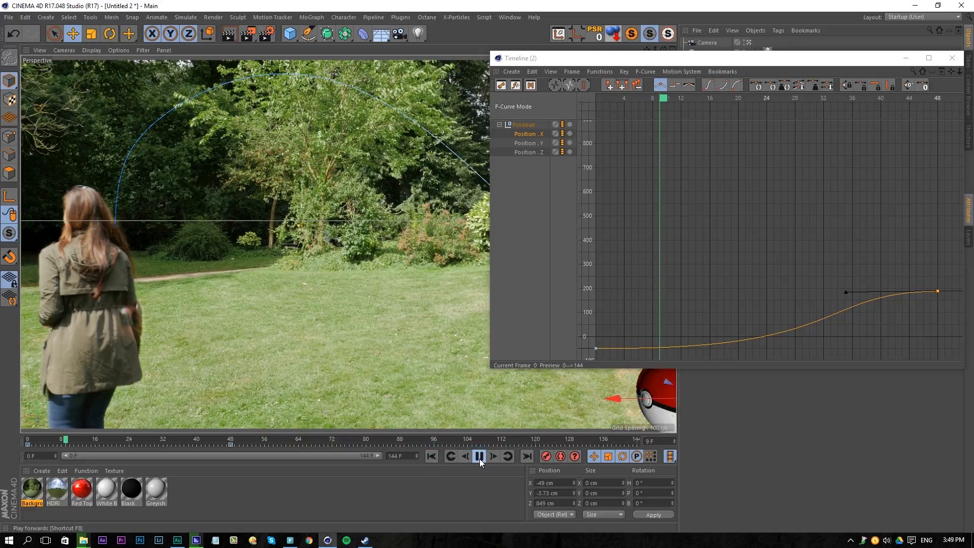
pyautogui.click(480, 456)
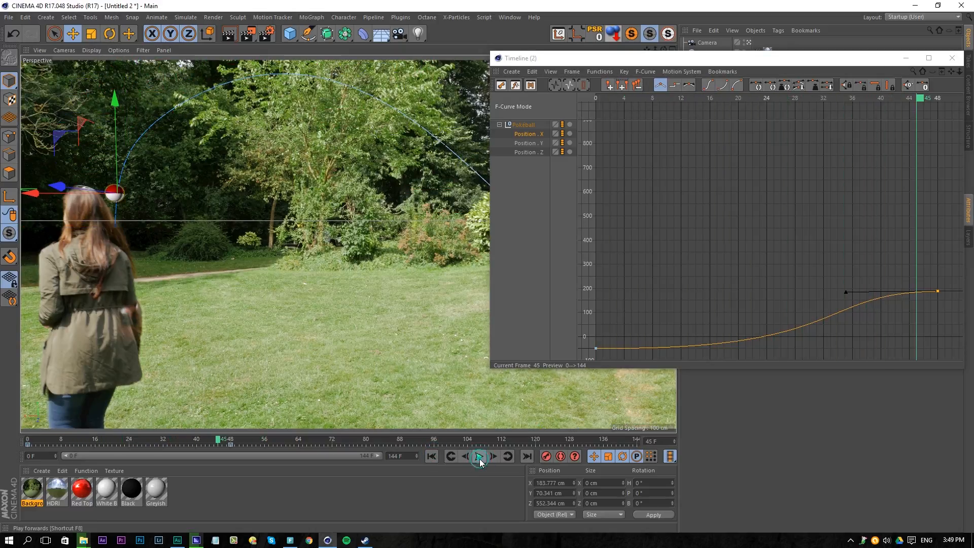
# - Flatten the frame 48 Y key's incoming tangent, move the middle Y key up to frame 15, and play the throw from frame 0
pyautogui.click(527, 143)
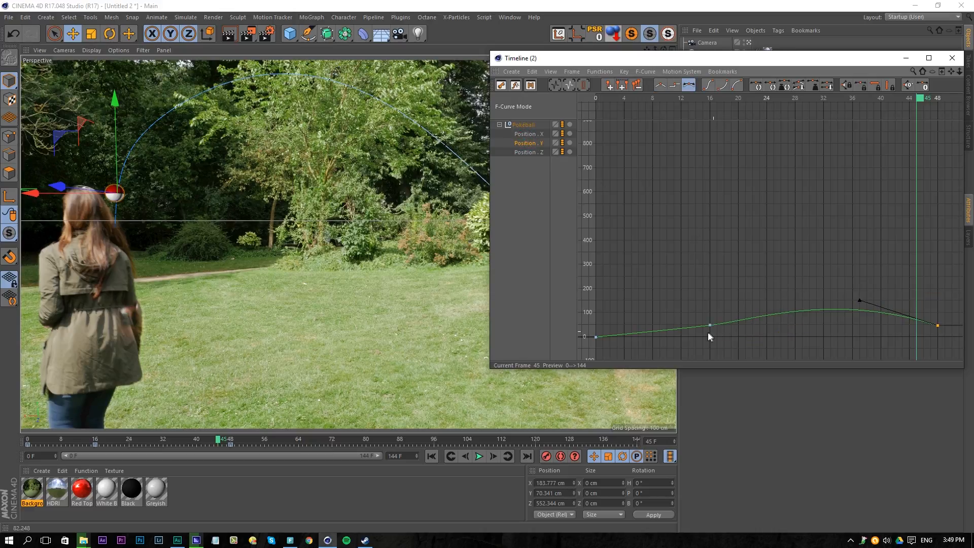
pyautogui.moveTo(859, 300); pyautogui.dragTo(857, 318)
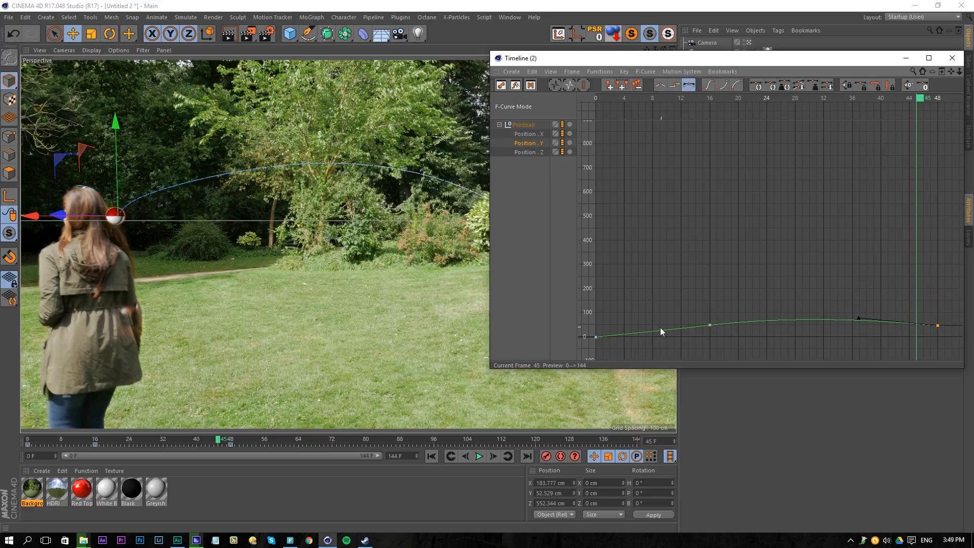
pyautogui.keyDown('ctrl'); pyautogui.click(706, 322); pyautogui.keyUp('ctrl')
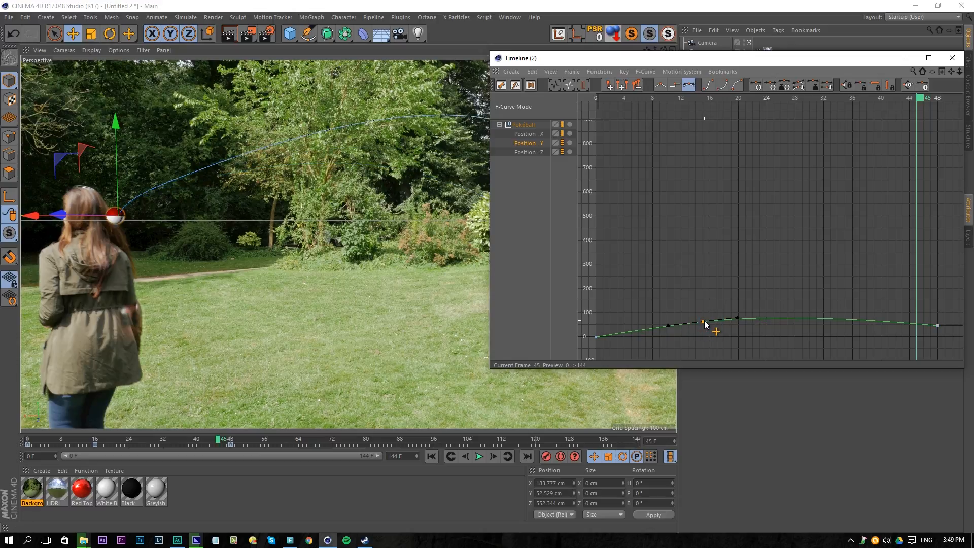
pyautogui.click(431, 456)
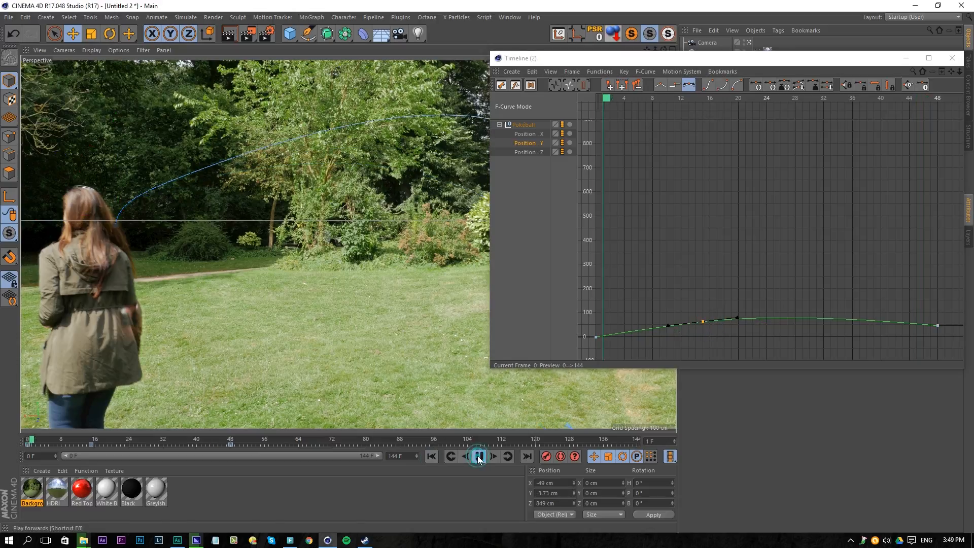
pyautogui.click(478, 456)
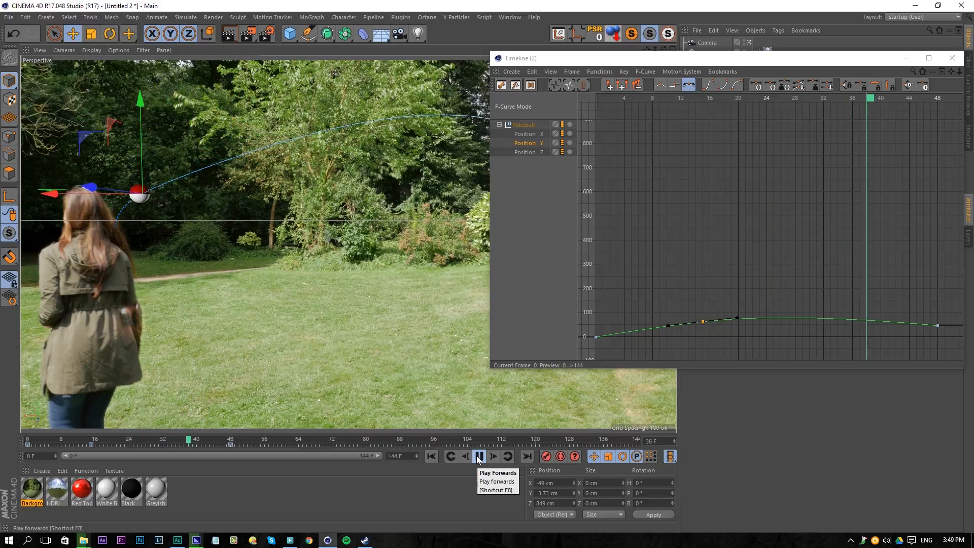
pyautogui.click(478, 456)
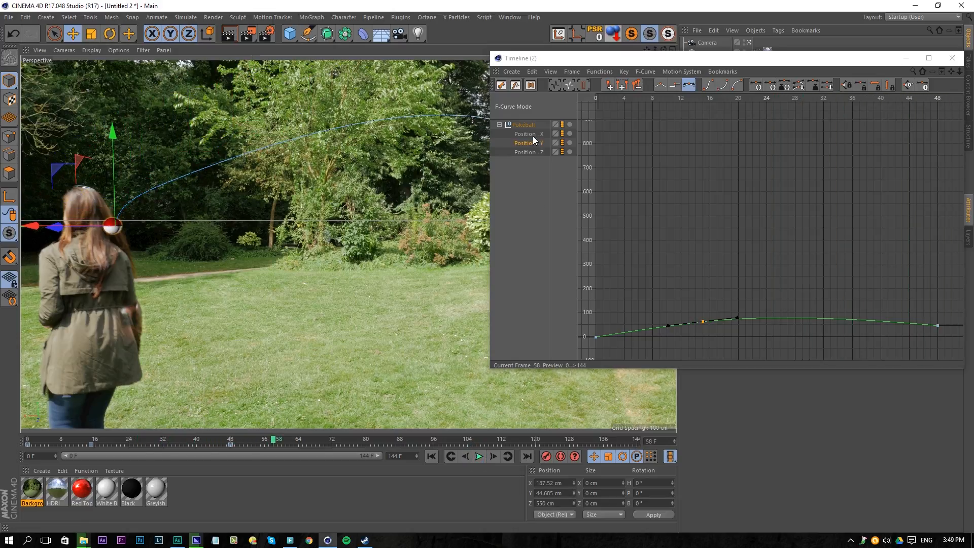
# - Extend the frame 48 Y key's incoming tangent slightly, and reshape the Position X curve with a shorter end tangent and a steeper start tangent
pyautogui.moveTo(947, 311); pyautogui.dragTo(910, 339)
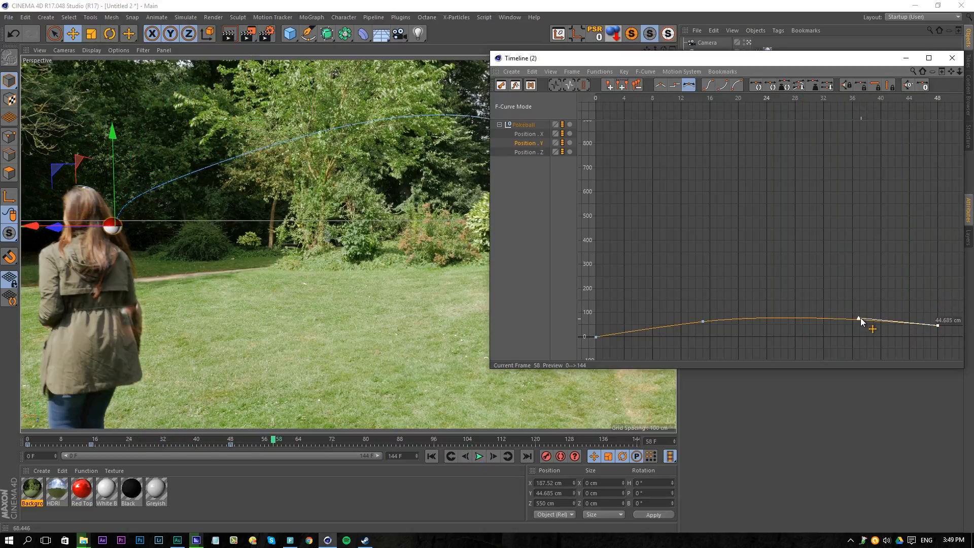
pyautogui.moveTo(860, 319)
pyautogui.mouseDown()
pyautogui.moveTo(850, 319)
pyautogui.moveTo(895, 317)
pyautogui.moveTo(847, 318)
pyautogui.mouseUp()
pyautogui.click(530, 134)
pyautogui.moveTo(850, 295); pyautogui.dragTo(895, 291)
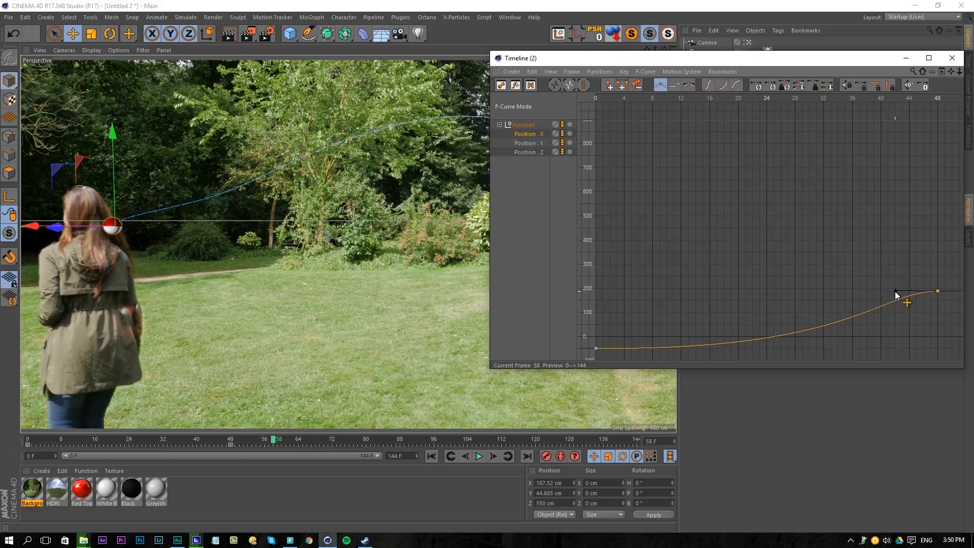
pyautogui.moveTo(674, 321); pyautogui.dragTo(674, 322)
pyautogui.moveTo(787, 350); pyautogui.dragTo(780, 336)
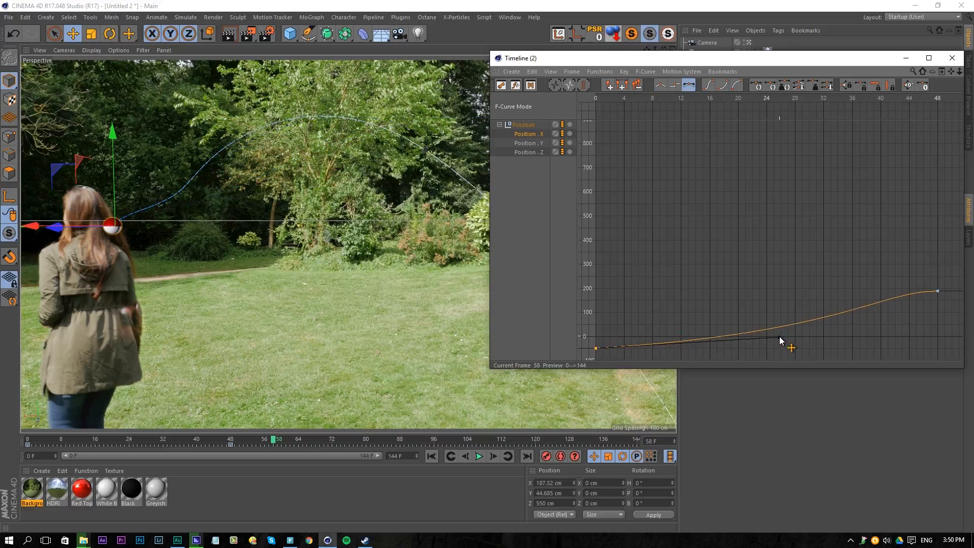
# - Try lowering the middle Y key, undo it, and collapse the frame 48 Y key's incoming tangent onto the key
pyautogui.click(533, 142)
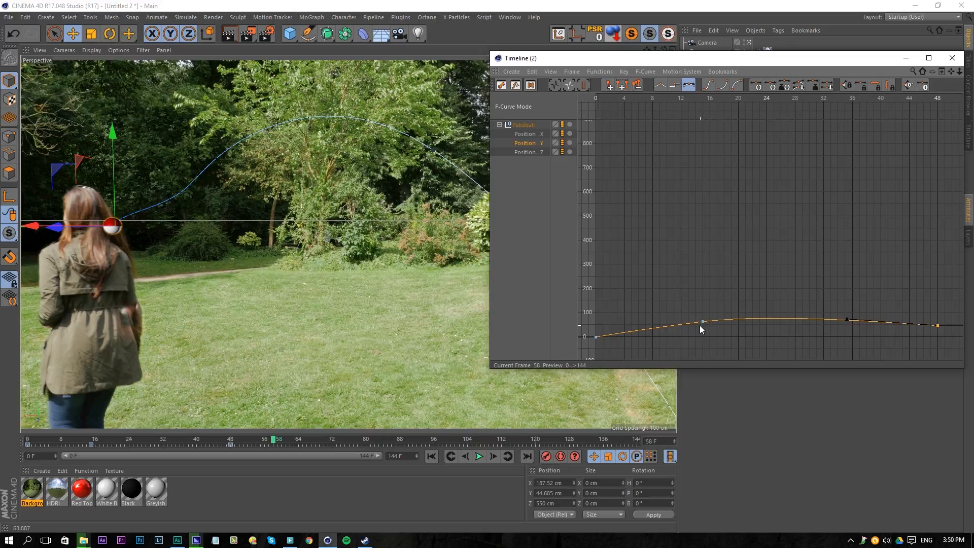
pyautogui.keyDown('ctrl'); pyautogui.moveTo(702, 320); pyautogui.dragTo(702, 327); pyautogui.keyUp('ctrl')
pyautogui.hotkey('ctrl', 'z')
pyautogui.click(926, 301)
pyautogui.moveTo(847, 320); pyautogui.dragTo(940, 330)
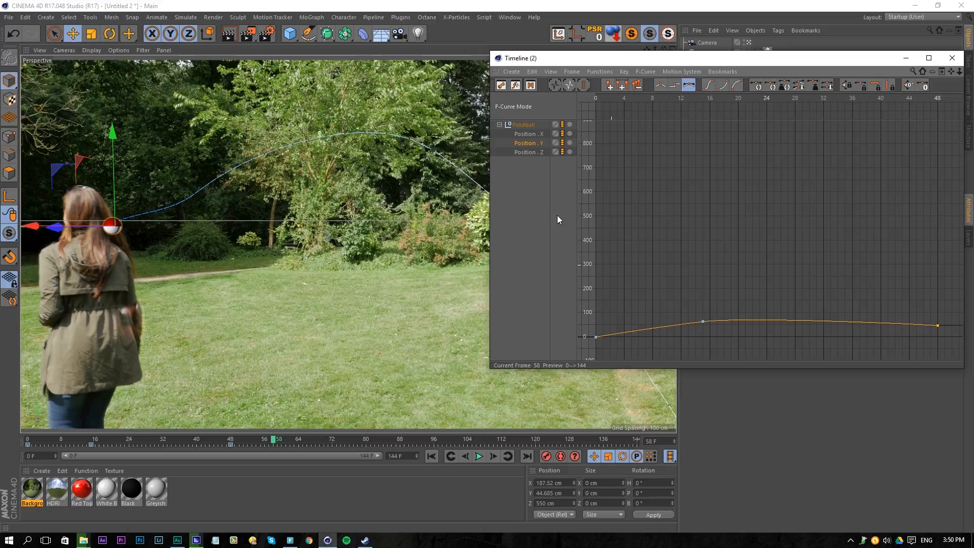
# - Collapse the frame 48 Z key's incoming tangent, preview the throw, and try adjusting the frame 0 X key's outgoing tangent
pyautogui.click(527, 153)
pyautogui.moveTo(845, 205); pyautogui.dragTo(939, 205)
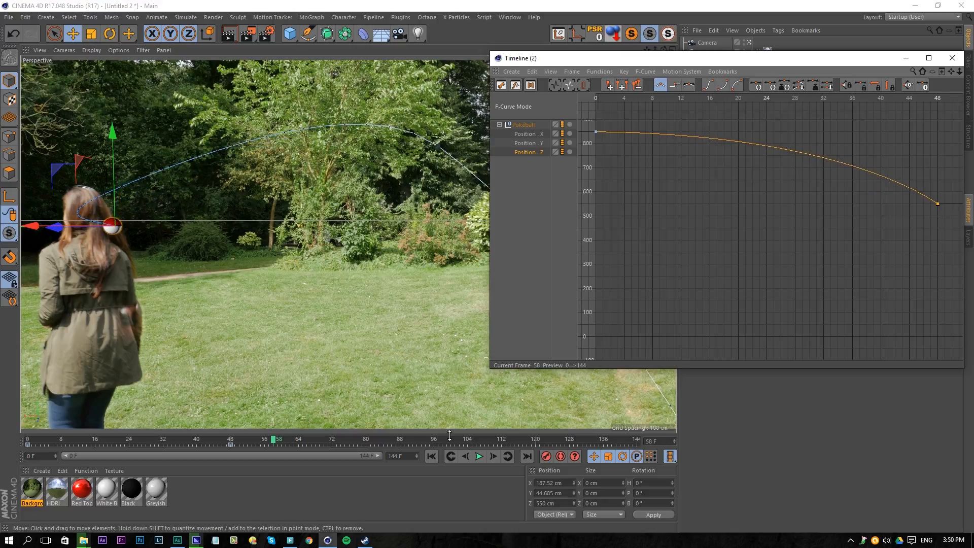
pyautogui.click(478, 457)
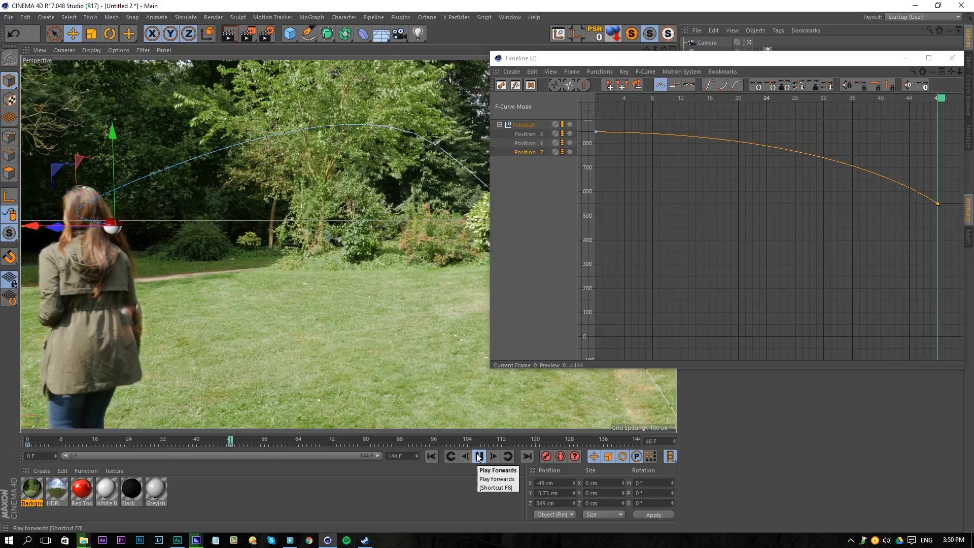
pyautogui.click(478, 457)
pyautogui.click(525, 134)
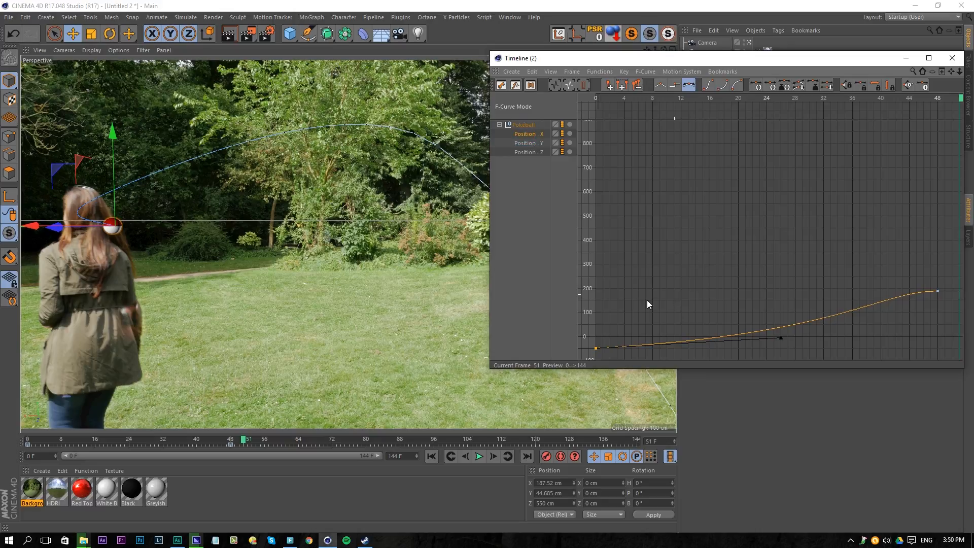
pyautogui.moveTo(787, 339)
pyautogui.mouseDown()
pyautogui.moveTo(598, 352)
pyautogui.moveTo(803, 343)
pyautogui.moveTo(806, 351)
pyautogui.moveTo(804, 343)
pyautogui.mouseUp()
# - Delete the middle key at frame 15 from the Position Y curve
pyautogui.click(523, 143)
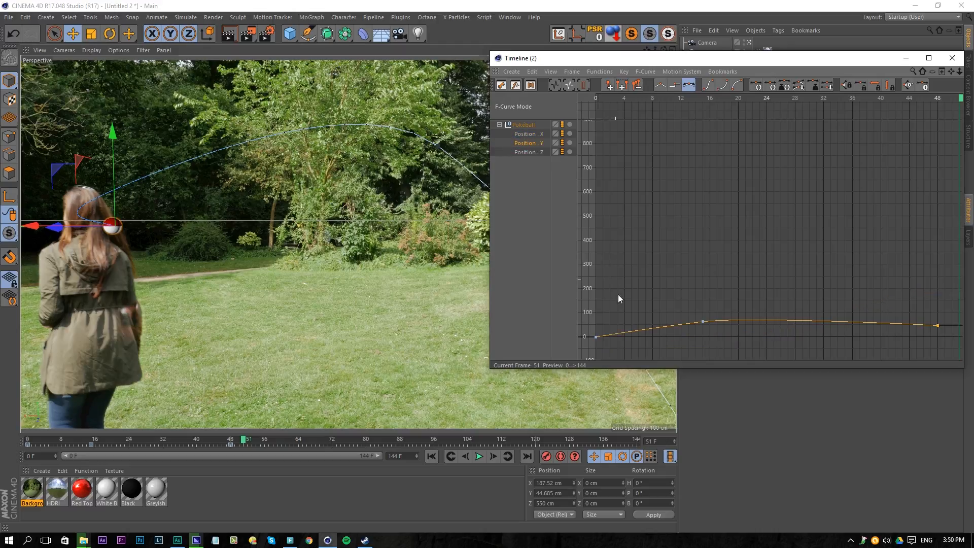
pyautogui.click(705, 322)
pyautogui.press('Delete')
# - Set the frame 0 Y key to Spline interpolation and tilt its outgoing tangent up to about 100 cm at frame 15
pyautogui.click(664, 303)
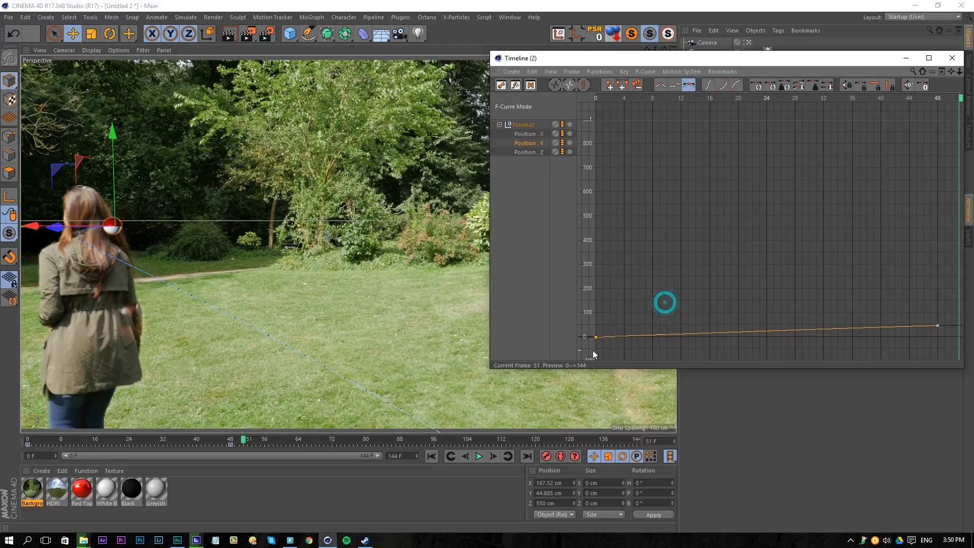
pyautogui.click(607, 326)
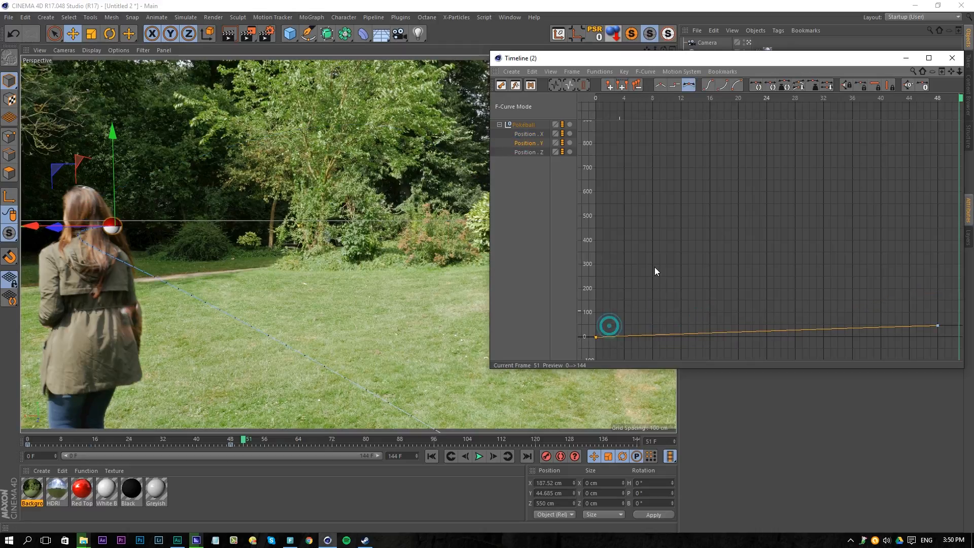
pyautogui.click(688, 85)
pyautogui.keyDown('ctrl'); pyautogui.click(680, 337); pyautogui.keyUp('ctrl')
pyautogui.moveTo(681, 337); pyautogui.dragTo(702, 312)
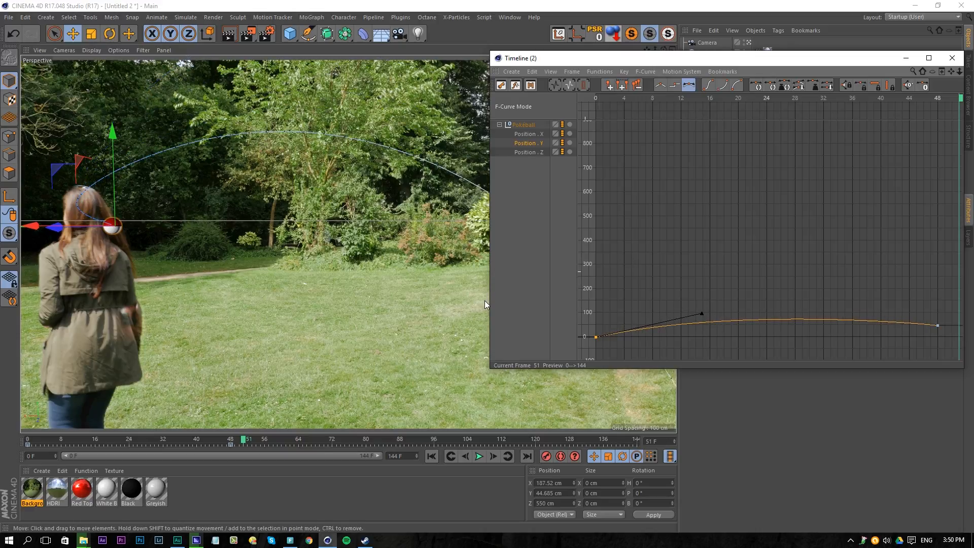
# - Set all Position X and Position Z keys to Linear interpolation and play the throw from frame 0
pyautogui.click(525, 135)
pyautogui.moveTo(947, 267); pyautogui.dragTo(850, 318)
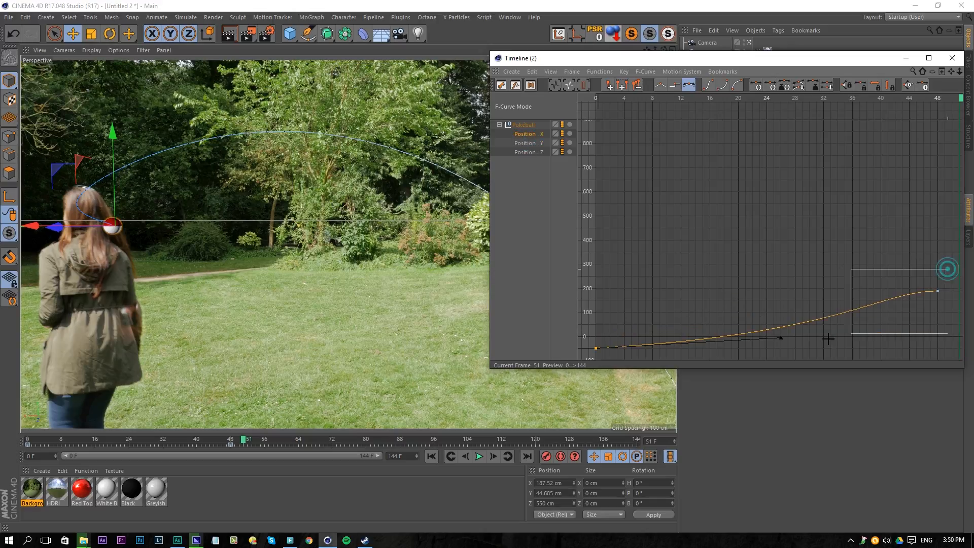
pyautogui.click(660, 85)
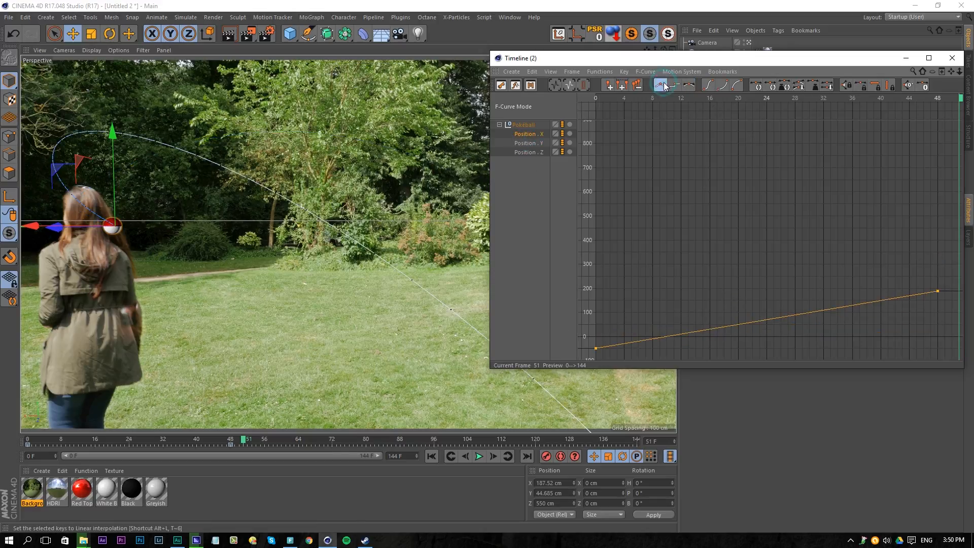
pyautogui.click(527, 152)
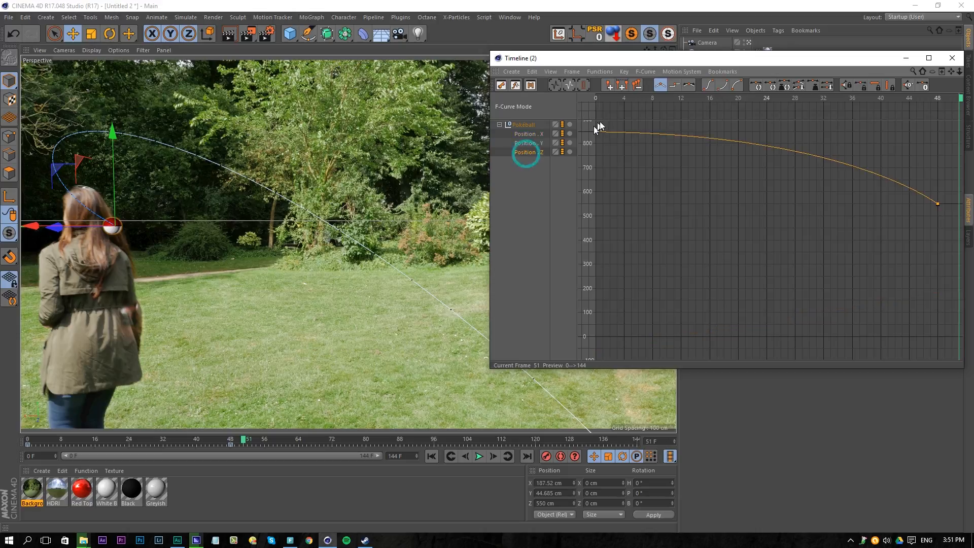
pyautogui.moveTo(957, 159); pyautogui.dragTo(592, 140)
pyautogui.click(659, 85)
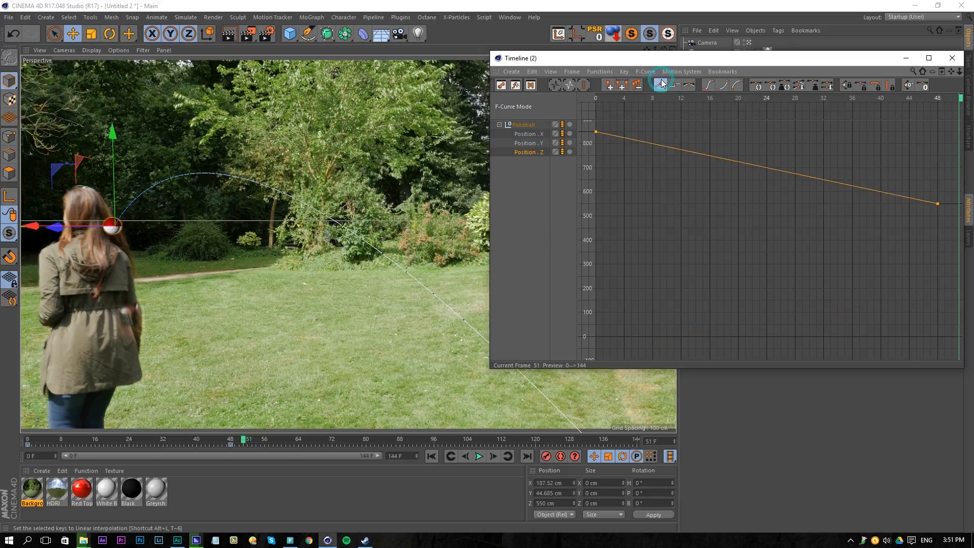
pyautogui.click(432, 457)
pyautogui.click(479, 456)
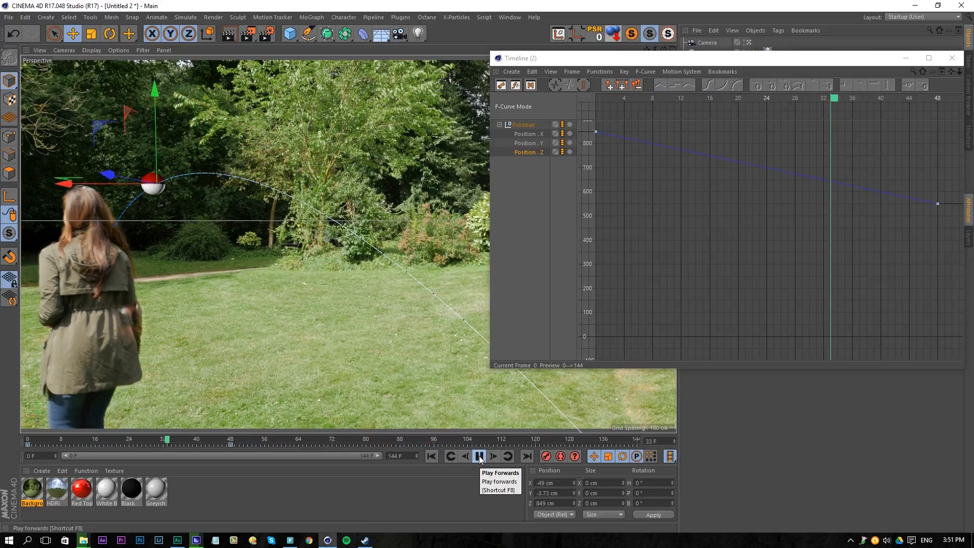
pyautogui.click(479, 457)
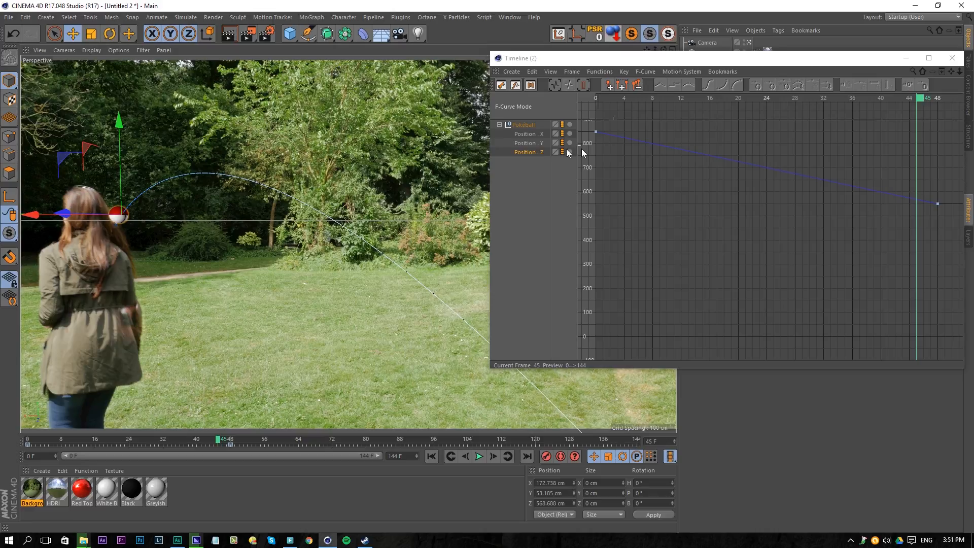
# - Set the frame 0 Position Z key to Spline interpolation for a softer start, and play the throw from frame 0
pyautogui.click(531, 135)
pyautogui.click(524, 143)
pyautogui.click(538, 152)
pyautogui.click(606, 125)
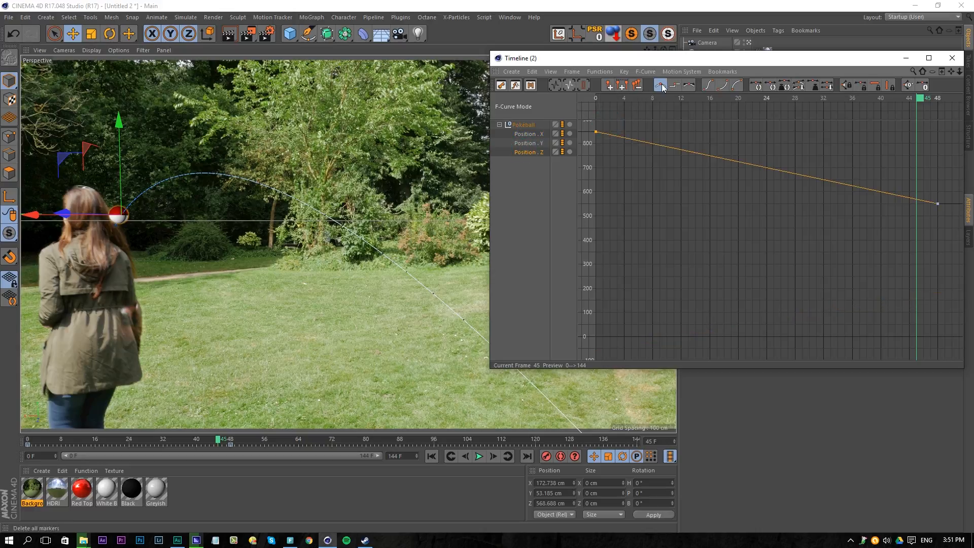
pyautogui.click(689, 85)
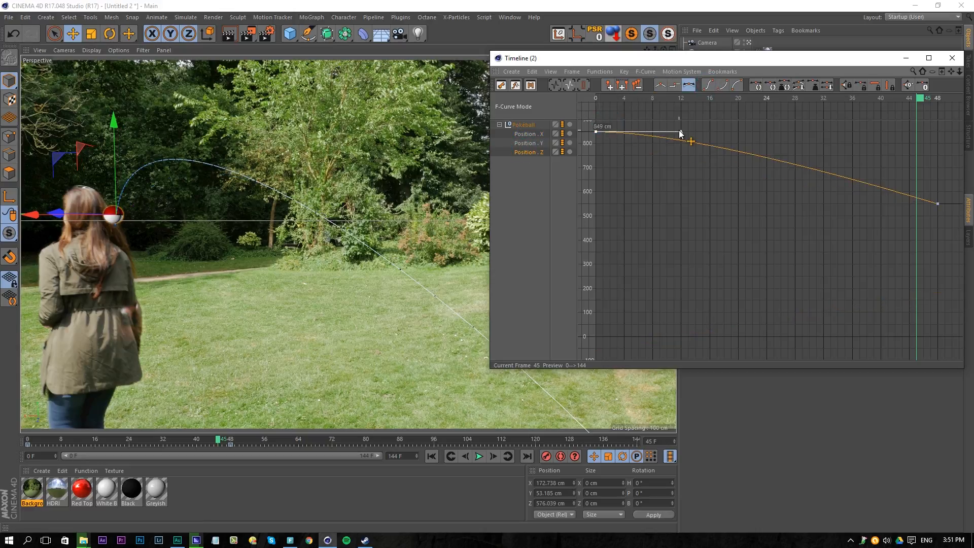
pyautogui.click(431, 456)
pyautogui.click(479, 456)
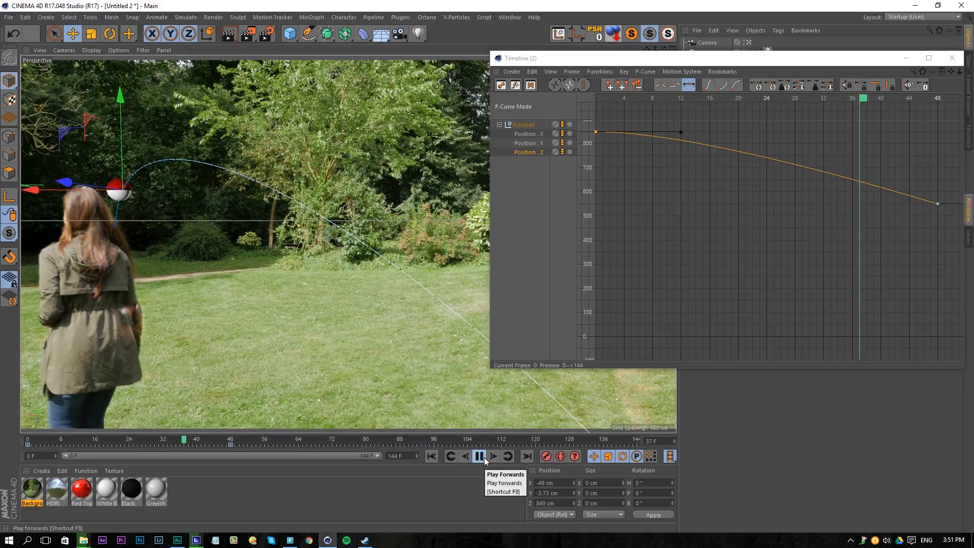
pyautogui.click(479, 455)
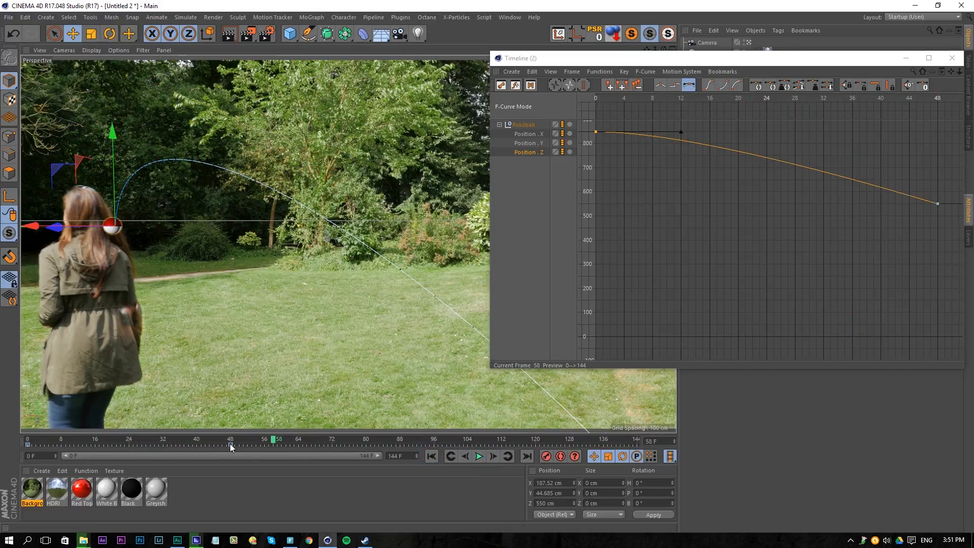
# - Move the frame 48 Position X, Y and Z keys together to frame 28, previewing the throw and redoing the move without raising their values
pyautogui.moveTo(518, 199); pyautogui.dragTo(518, 112)
pyautogui.moveTo(896, 147); pyautogui.dragTo(794, 313)
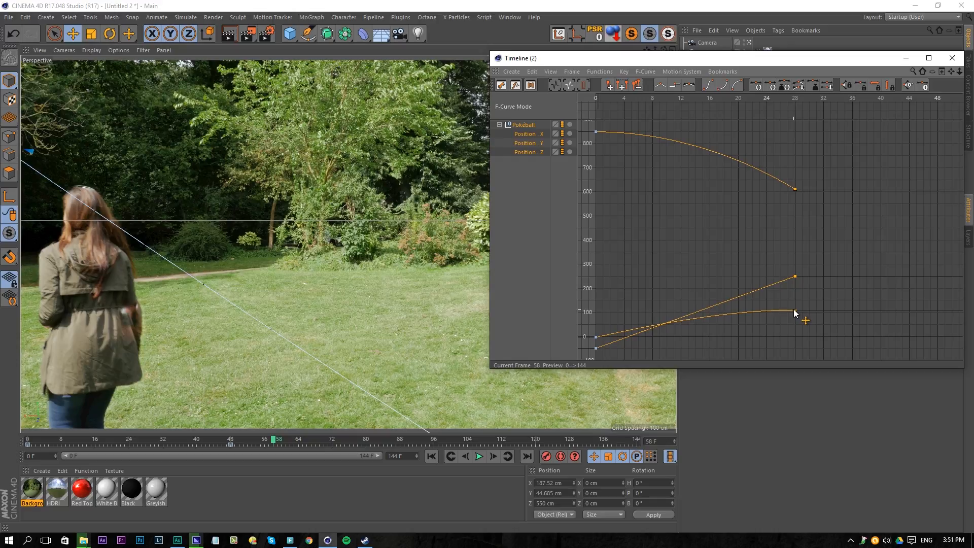
pyautogui.click(430, 456)
pyautogui.click(479, 456)
pyautogui.click(479, 456)
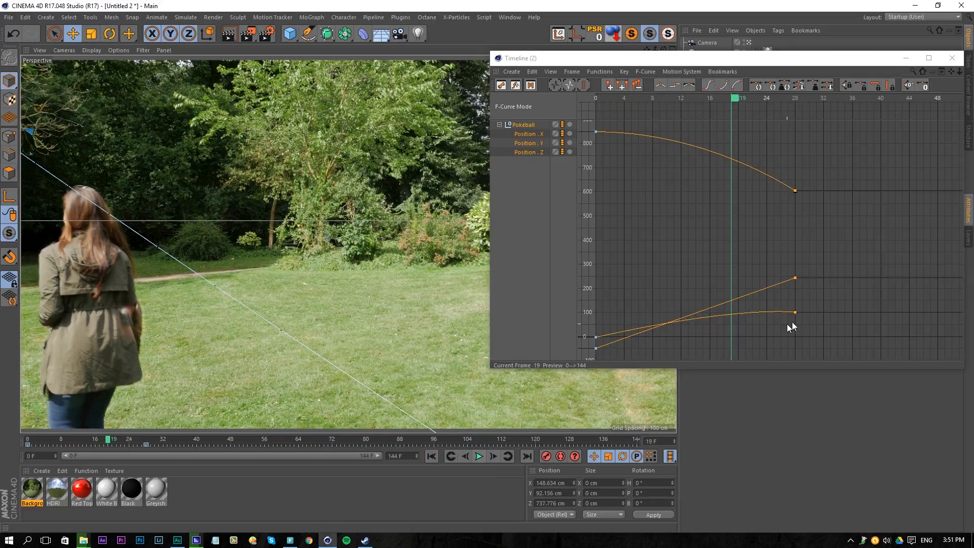
pyautogui.hotkey('ctrl', 'z')
pyautogui.moveTo(937, 330); pyautogui.dragTo(795, 328)
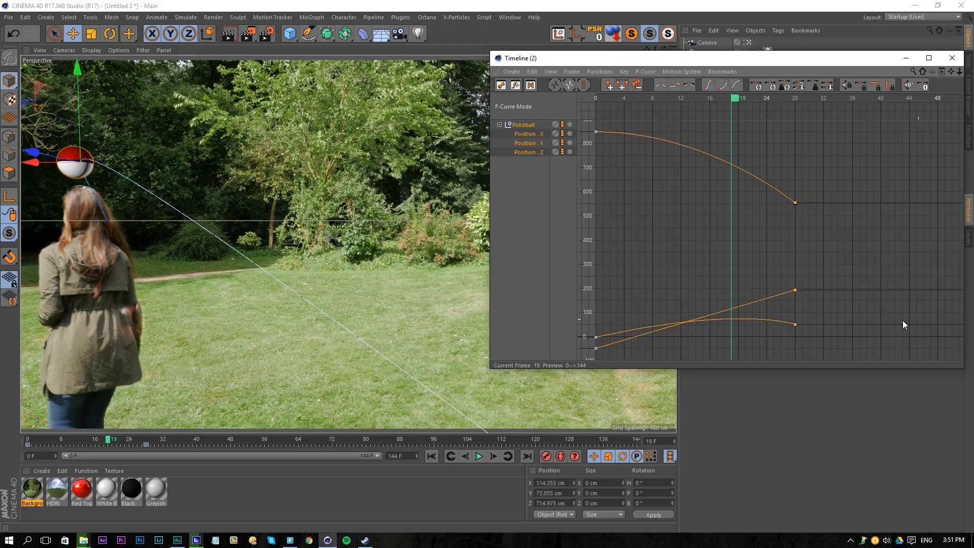
# - Play the throw from frame 0
pyautogui.click(431, 456)
pyautogui.click(479, 456)
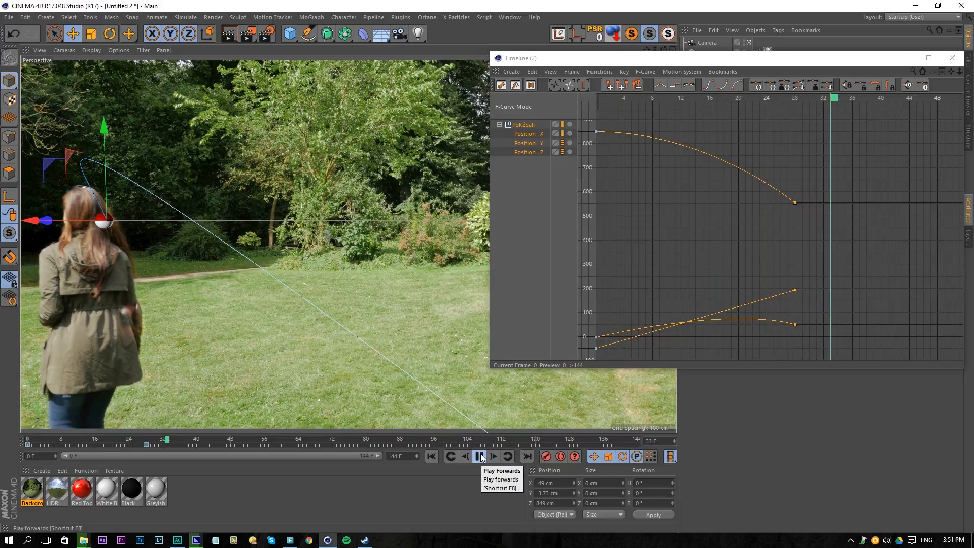
pyautogui.click(480, 456)
# - At frame 48, move the Pokéball to about X 103 cm, Y 110 cm and Z 573 cm and key all three position values
pyautogui.moveTo(849, 100); pyautogui.dragTo(937, 138)
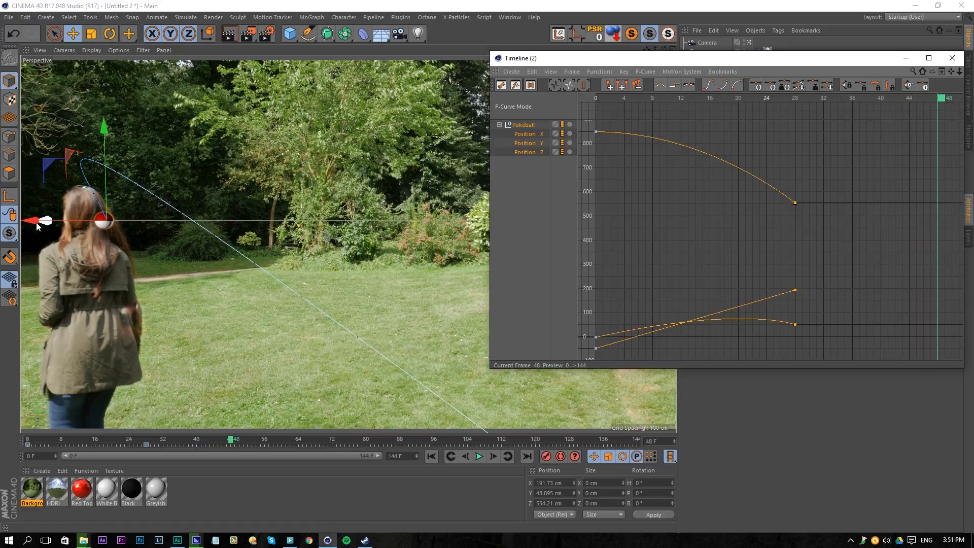
pyautogui.moveTo(47, 226); pyautogui.dragTo(107, 247)
pyautogui.hotkey('ctrl', 'z')
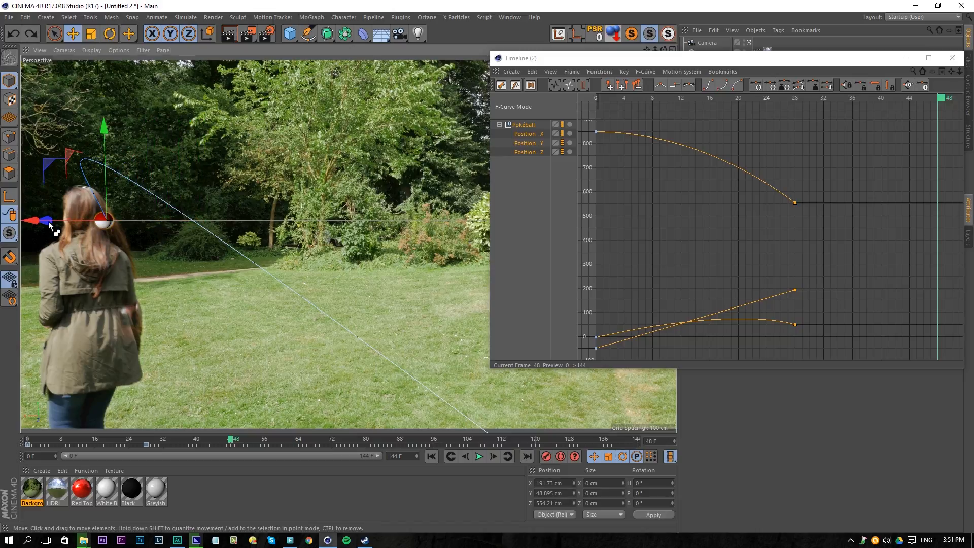
pyautogui.click(514, 185)
pyautogui.click(529, 135)
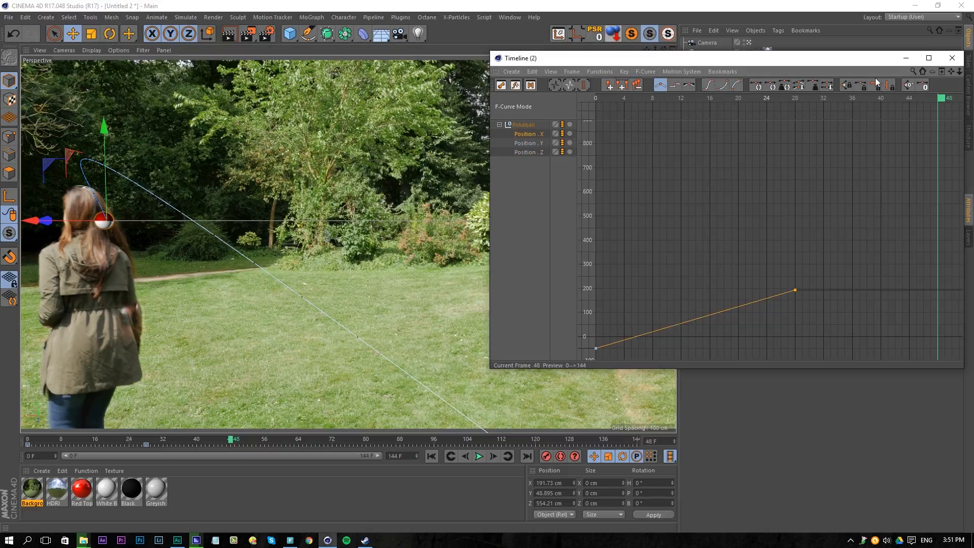
pyautogui.click(950, 60)
pyautogui.click(710, 73)
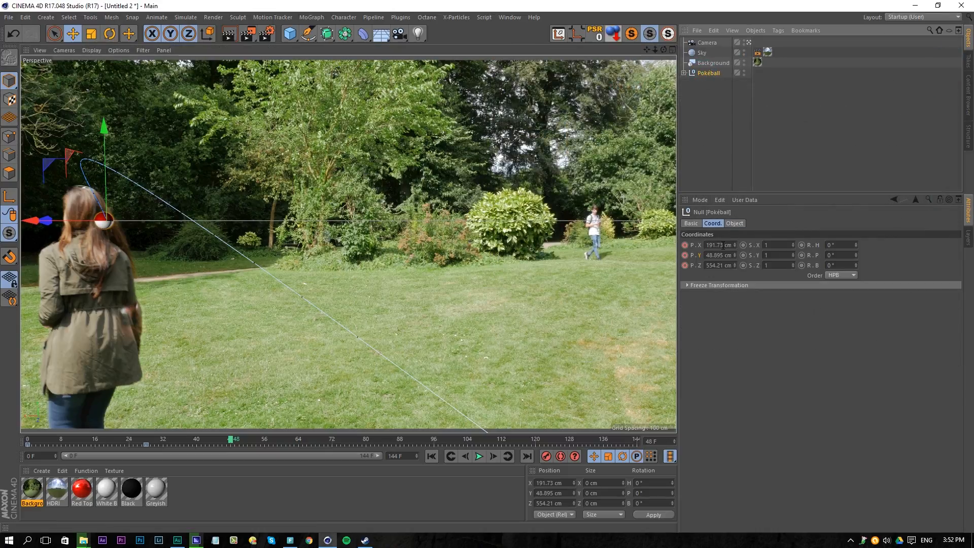
pyautogui.click(735, 245)
pyautogui.moveTo(735, 245); pyautogui.dragTo(735, 247)
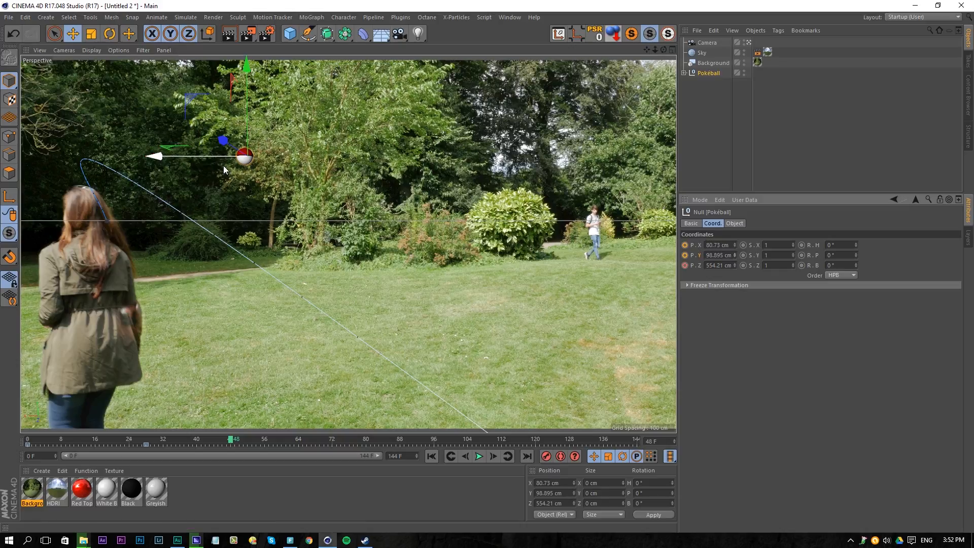
pyautogui.moveTo(247, 131); pyautogui.dragTo(178, 126)
pyautogui.click(685, 245)
pyautogui.click(685, 255)
pyautogui.click(685, 265)
# - Play the throw and its new bounce from frame 0 to past frame 48
pyautogui.click(431, 456)
pyautogui.click(479, 456)
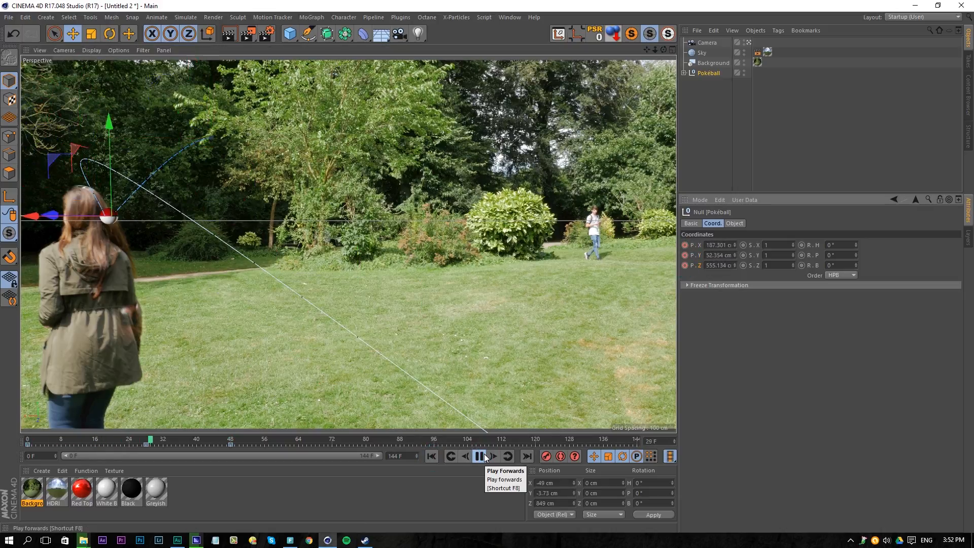
pyautogui.click(480, 456)
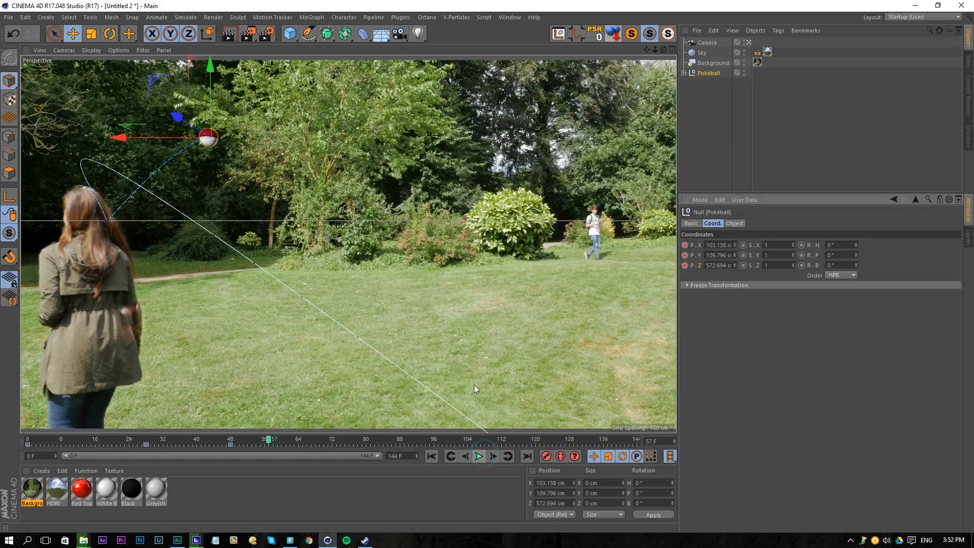
# - Open the F-curve Timeline, apply easing to the frame 48 position keys and lengthen their incoming tangent
pyautogui.click(504, 19)
pyautogui.click(522, 119)
pyautogui.moveTo(813, 166); pyautogui.dragTo(776, 360)
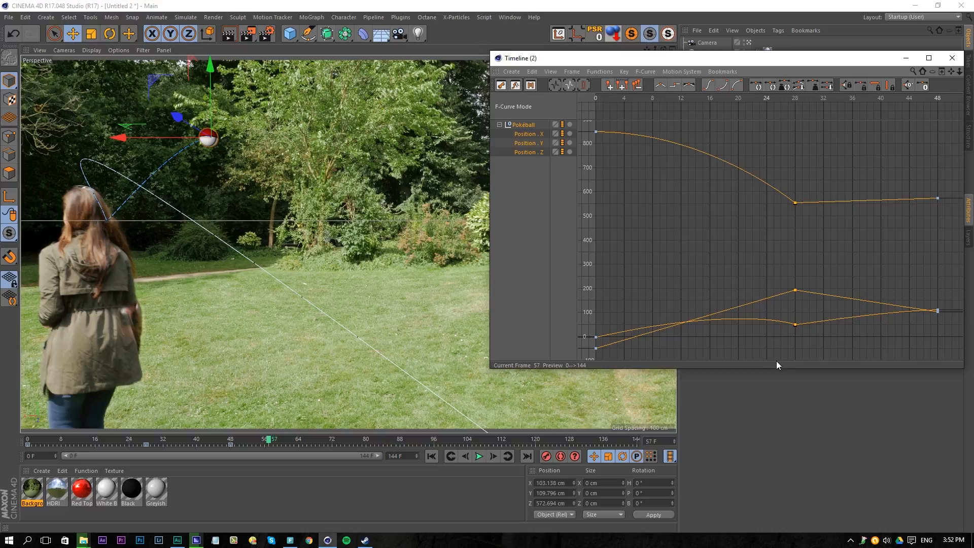
pyautogui.moveTo(804, 176); pyautogui.dragTo(786, 334)
pyautogui.keyDown('alt'); pyautogui.moveTo(828, 272); pyautogui.dragTo(826, 218, button='right'); pyautogui.keyUp('alt')
pyautogui.keyDown('alt'); pyautogui.moveTo(827, 271); pyautogui.dragTo(766, 253, button='middle'); pyautogui.keyUp('alt')
pyautogui.keyDown('alt'); pyautogui.moveTo(829, 268); pyautogui.dragTo(828, 300, button='right'); pyautogui.keyUp('alt')
pyautogui.moveTo(901, 172); pyautogui.dragTo(857, 321)
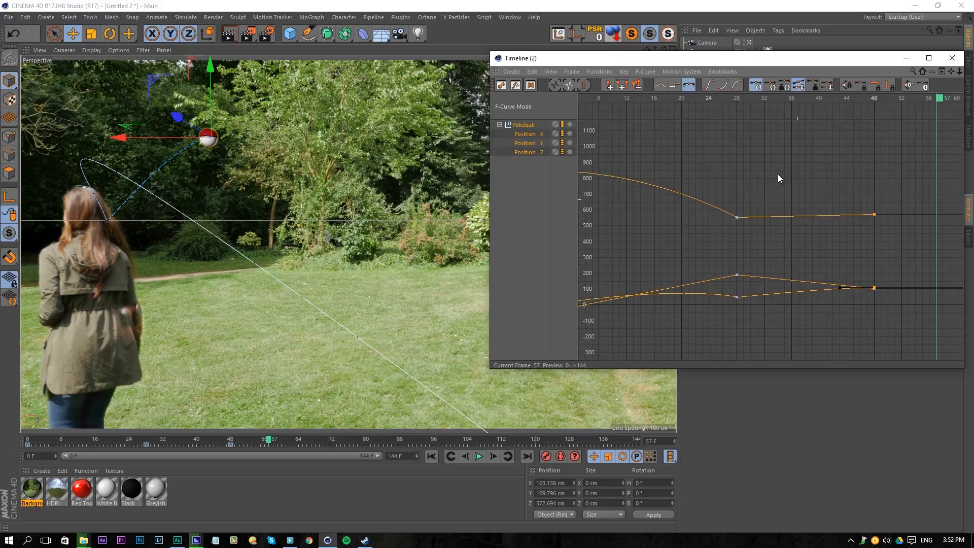
pyautogui.click(709, 84)
pyautogui.moveTo(832, 285); pyautogui.dragTo(806, 289)
# - Ease the Position Z keys at frames 28 and 48, collapsing frame 28's incoming tangent and pulling out frame 48's incoming tangent
pyautogui.click(886, 169)
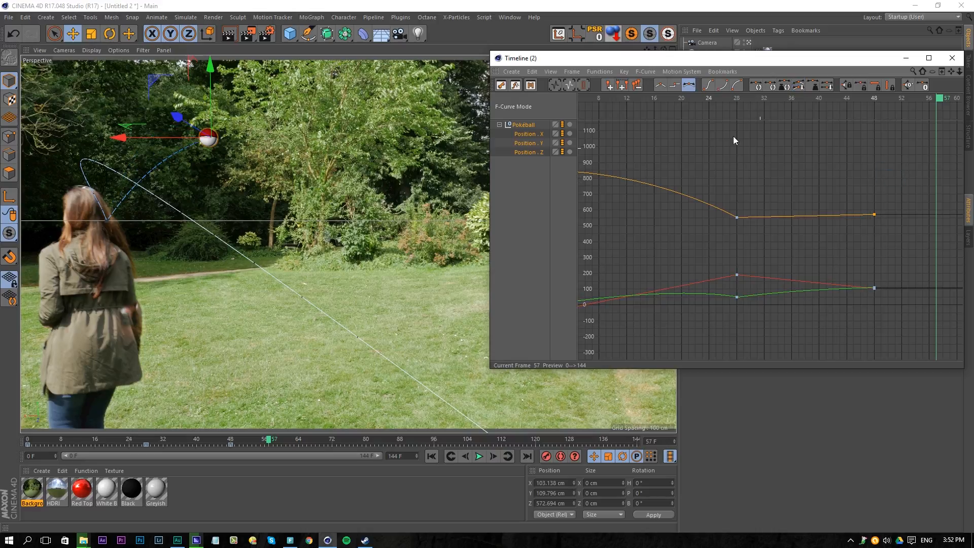
pyautogui.click(709, 85)
pyautogui.scroll(5, 843, 209)
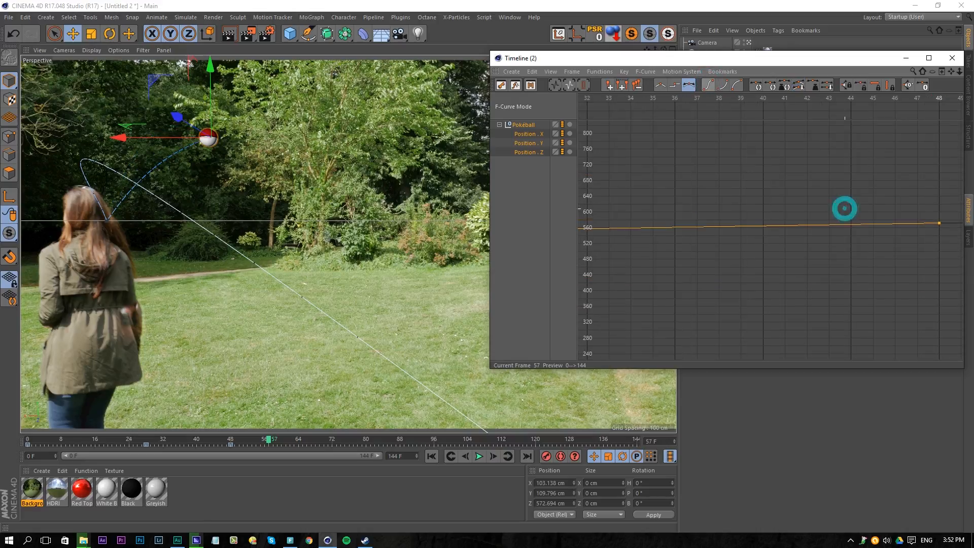
pyautogui.press('h')
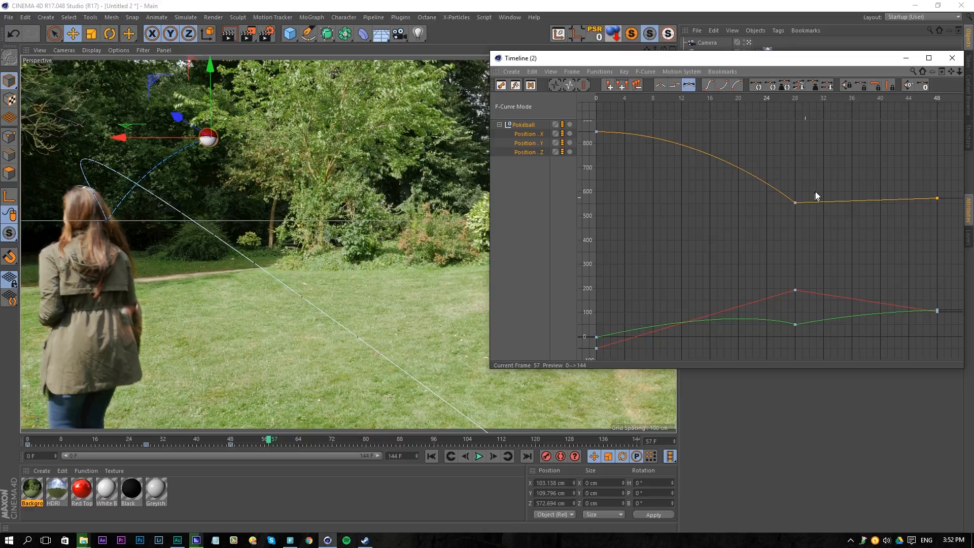
pyautogui.moveTo(816, 193); pyautogui.dragTo(783, 217)
pyautogui.moveTo(943, 174); pyautogui.dragTo(785, 233)
pyautogui.click(710, 87)
pyautogui.click(755, 204)
pyautogui.click(795, 202)
pyautogui.moveTo(754, 202); pyautogui.dragTo(795, 205)
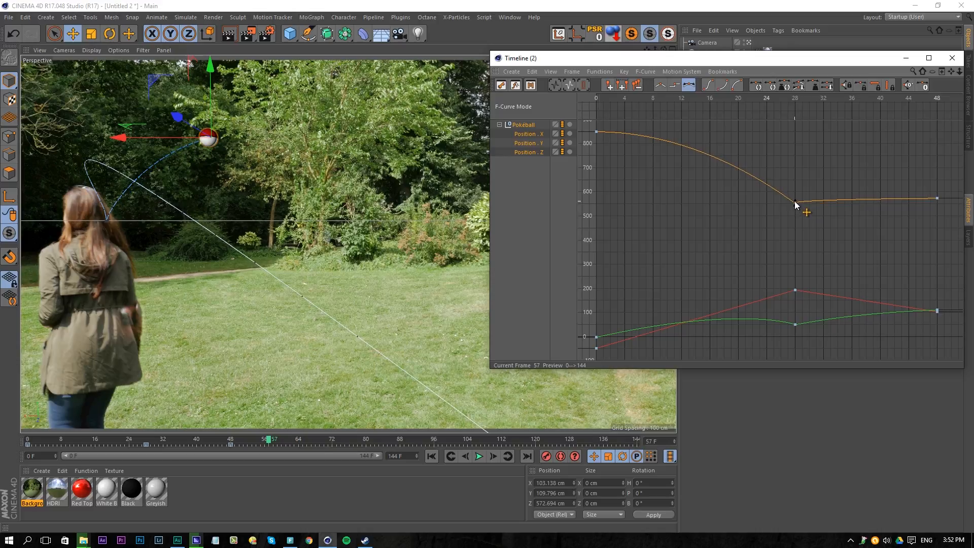
pyautogui.moveTo(926, 178); pyautogui.dragTo(886, 194)
# - Play the animation from frame 0 to check the eased Position Z motion
pyautogui.click(431, 456)
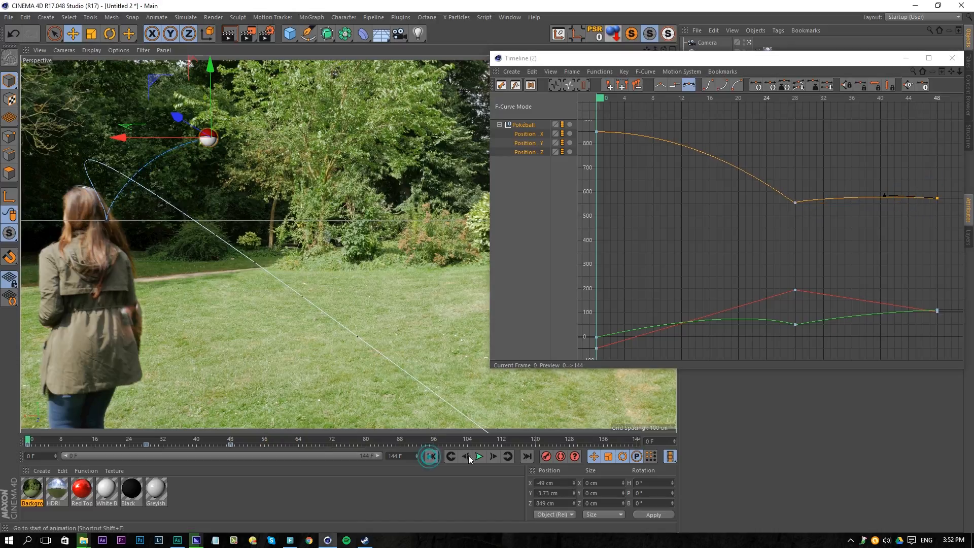
pyautogui.click(479, 455)
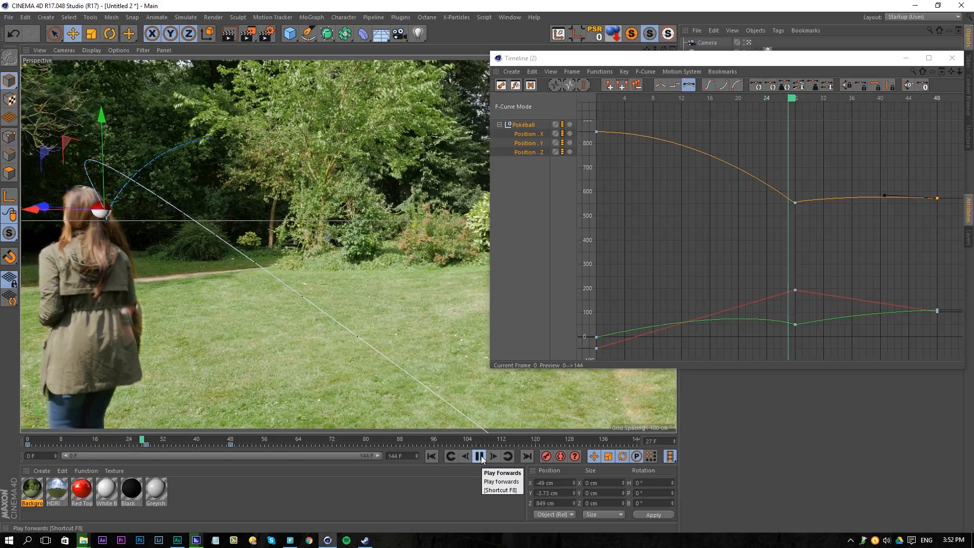
pyautogui.click(481, 455)
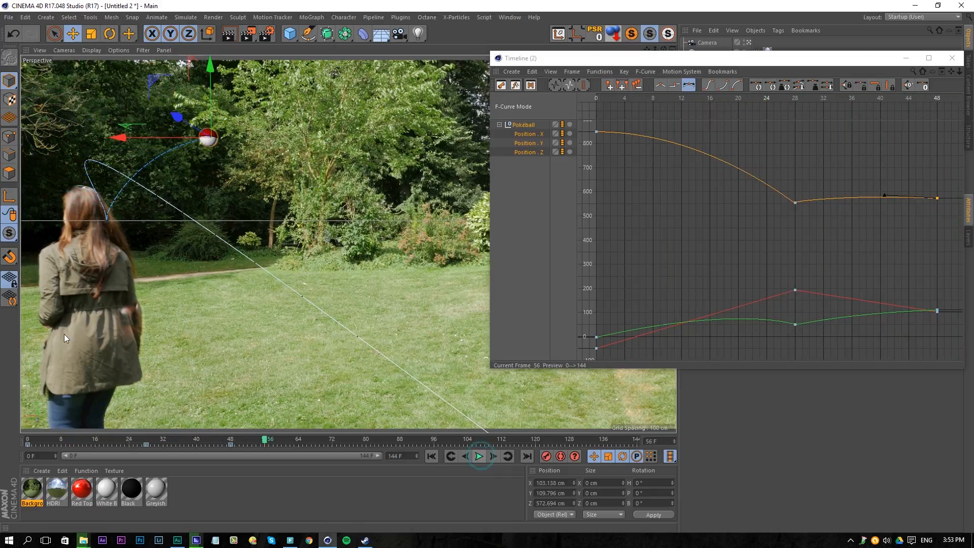
# - Ease the frame 28 Position X key and lengthen the incoming X and Y tangents of frame 48 to about frame 35
pyautogui.click(783, 274)
pyautogui.moveTo(815, 301); pyautogui.dragTo(795, 290)
pyautogui.click(706, 84)
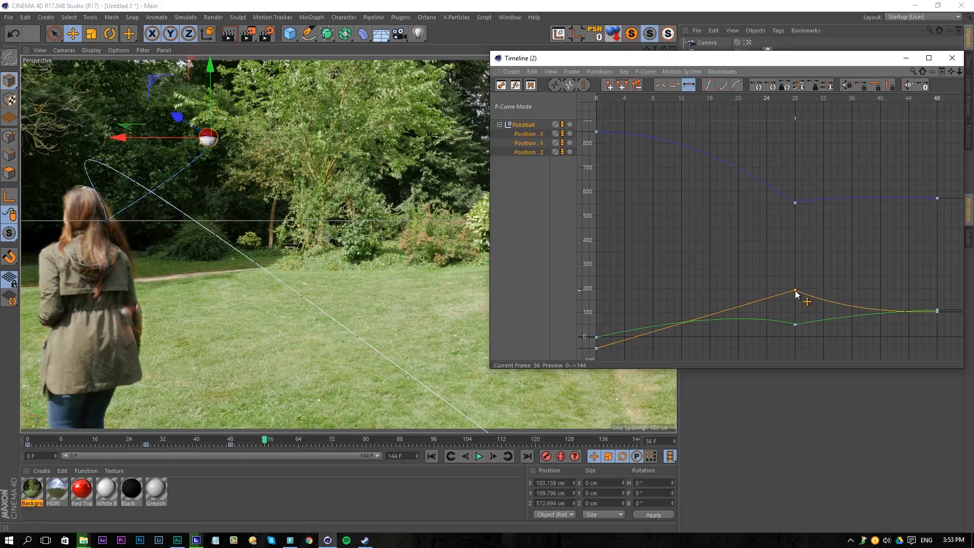
pyautogui.moveTo(923, 293); pyautogui.dragTo(948, 329)
pyautogui.moveTo(868, 312); pyautogui.dragTo(846, 308)
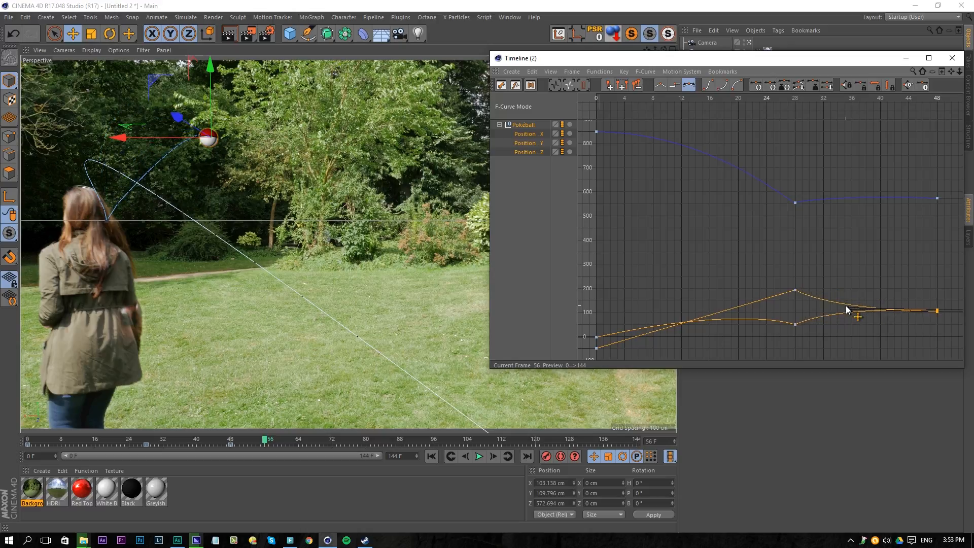
# - Play the animation from frame 0 to check the lengthened X and Y tangents
pyautogui.click(431, 456)
pyautogui.click(479, 456)
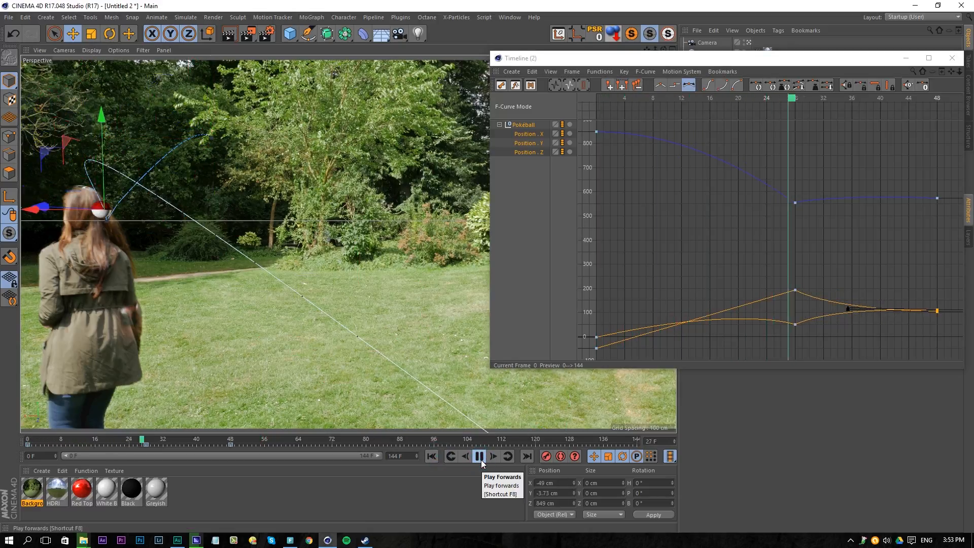
pyautogui.click(478, 456)
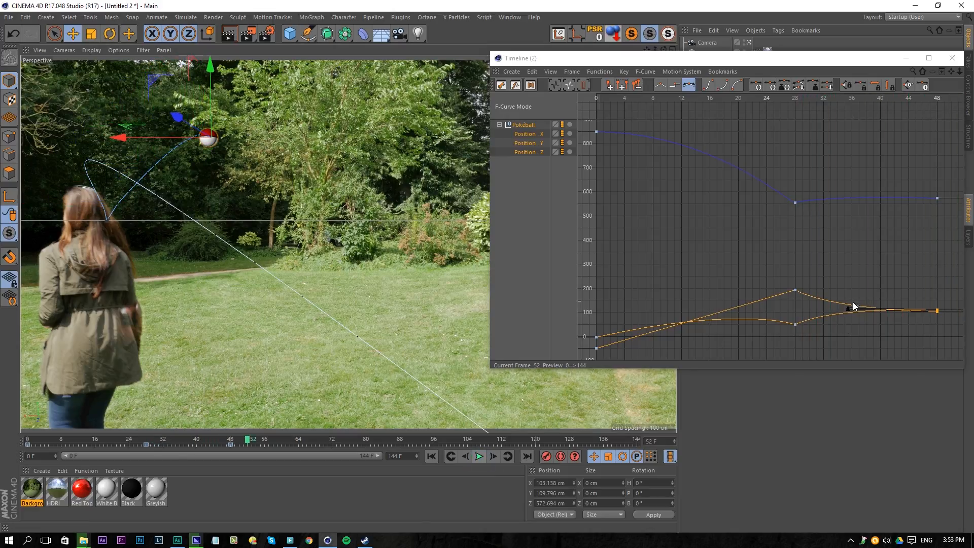
# - Shorten the incoming X and Y tangents of frame 48 to about frame 41 and play the bounce from frame 0
pyautogui.moveTo(850, 309); pyautogui.dragTo(891, 312)
pyautogui.moveTo(819, 252); pyautogui.dragTo(784, 341)
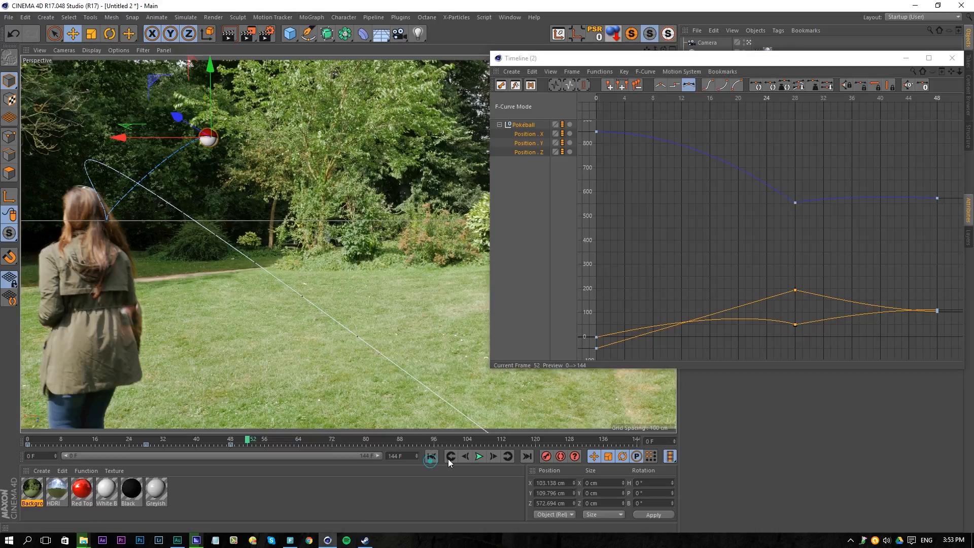
pyautogui.click(431, 456)
pyautogui.click(479, 456)
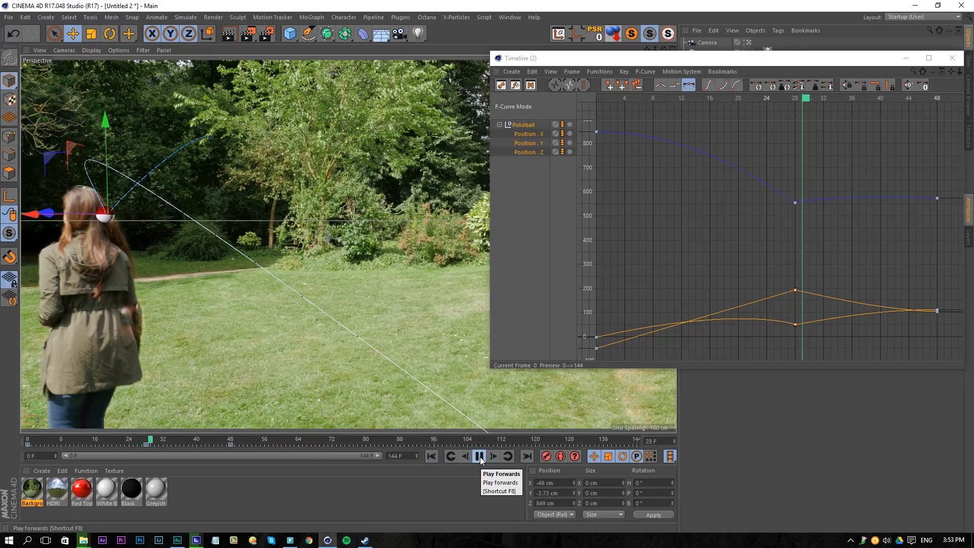
pyautogui.click(479, 456)
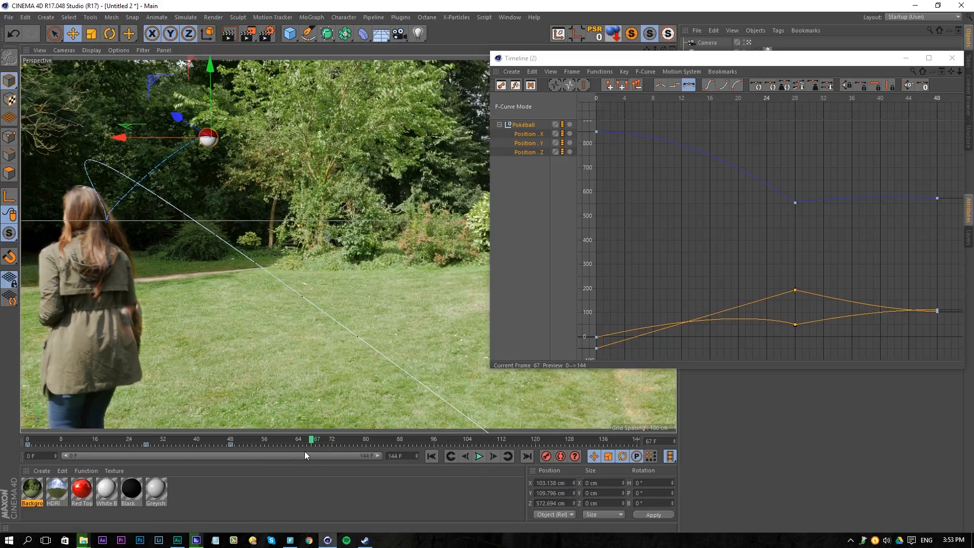
# - Record a hold key for the Pokéball at frame 56 with its frame 48 position
pyautogui.click(229, 452)
pyautogui.moveTo(229, 452)
pyautogui.mouseDown()
pyautogui.moveTo(274, 469)
pyautogui.moveTo(263, 469)
pyautogui.mouseUp()
pyautogui.click(546, 455)
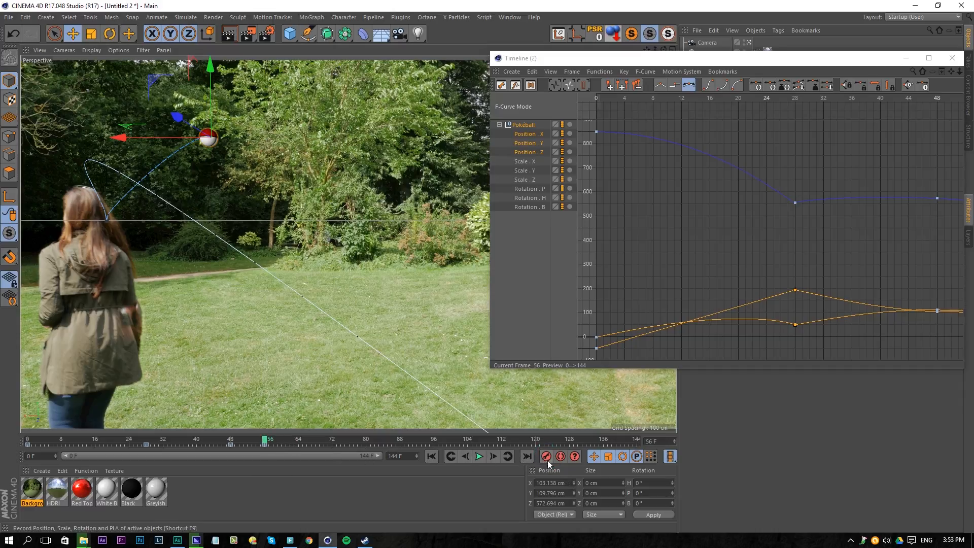
# - Set the Position X, Y and Z keys at frames 48 and 56 to Linear interpolation
pyautogui.moveTo(265, 440)
pyautogui.mouseDown()
pyautogui.moveTo(204, 447)
pyautogui.moveTo(266, 460)
pyautogui.moveTo(223, 449)
pyautogui.moveTo(249, 446)
pyautogui.mouseUp()
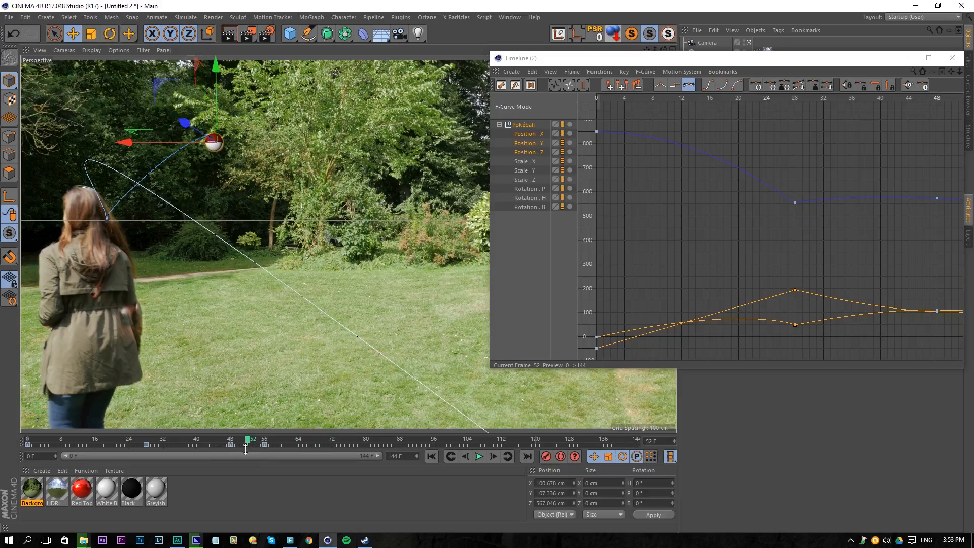
pyautogui.moveTo(832, 58); pyautogui.dragTo(652, 56)
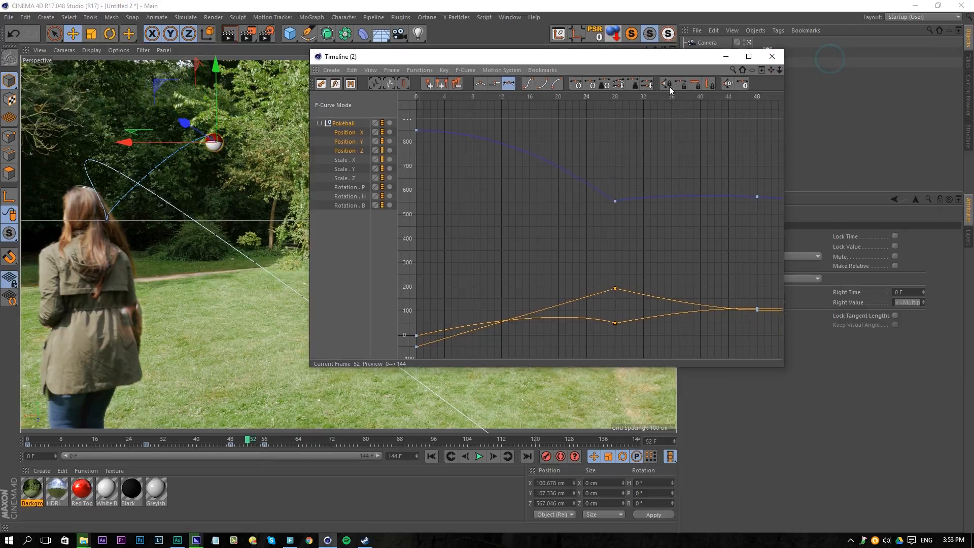
pyautogui.press('h')
pyautogui.moveTo(694, 171); pyautogui.dragTo(766, 324)
pyautogui.moveTo(687, 172); pyautogui.dragTo(775, 329)
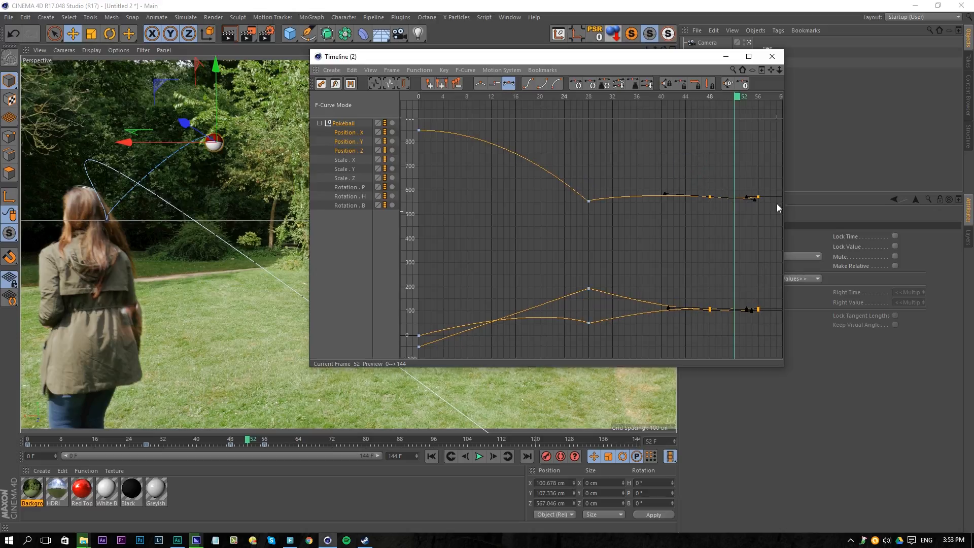
pyautogui.click(480, 84)
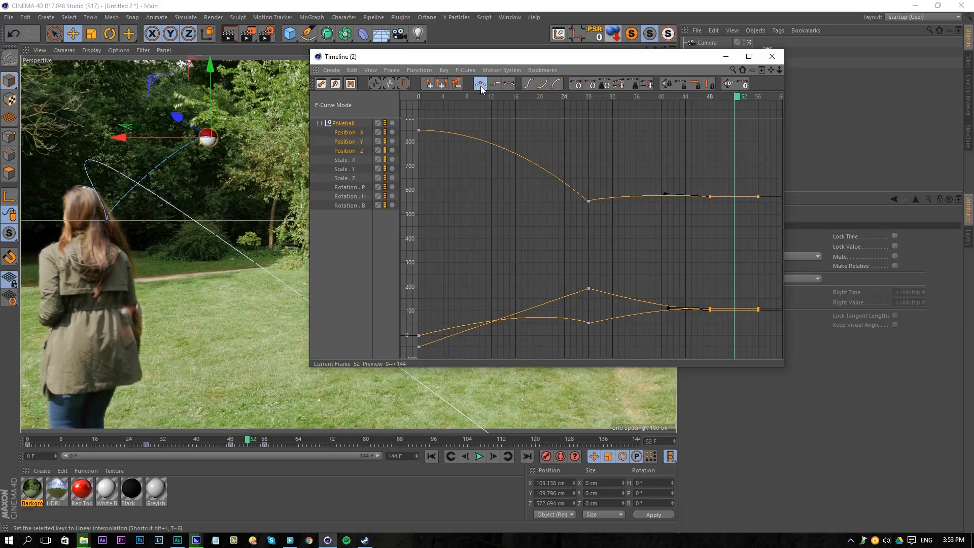
# - Play the animation from frame 0 through the hold between frames 48 and 56
pyautogui.click(431, 456)
pyautogui.click(479, 456)
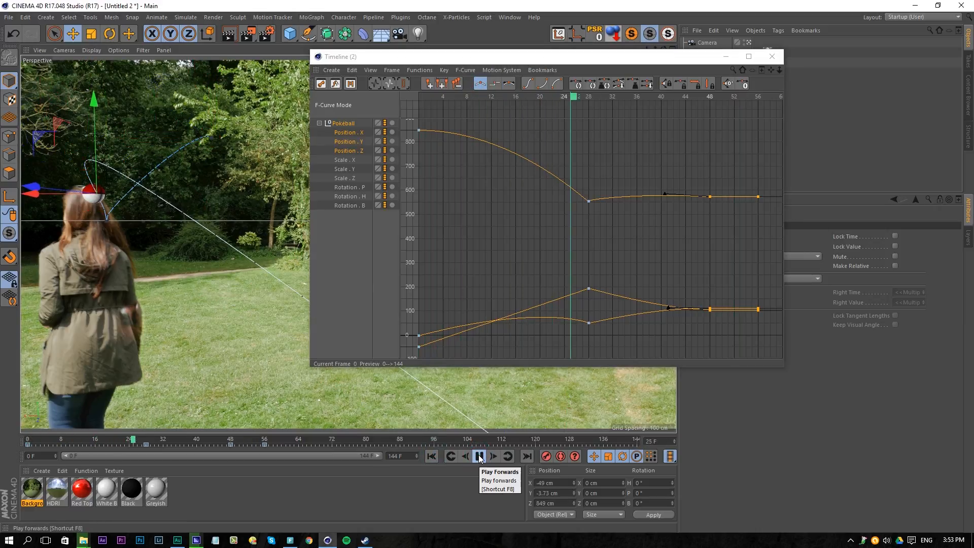
pyautogui.click(479, 456)
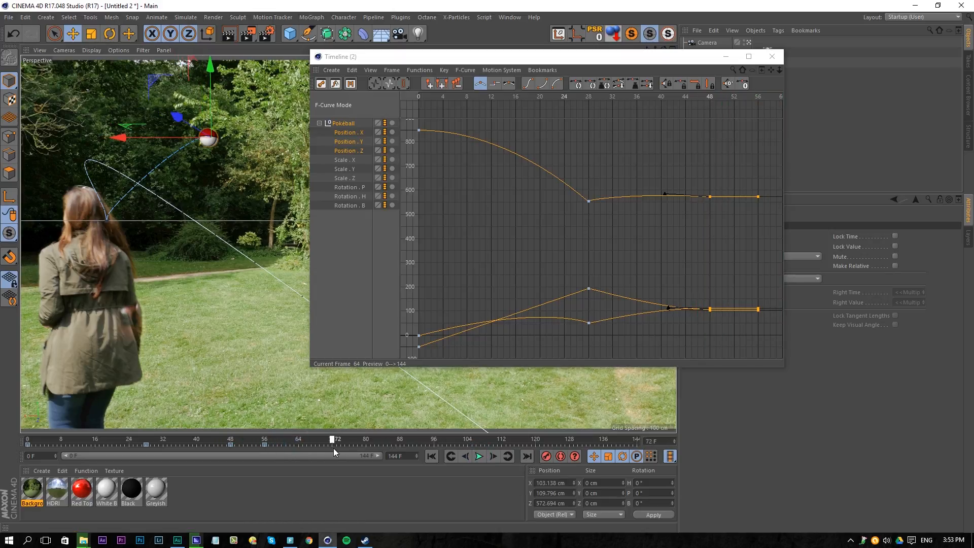
# - At frame 80, lower the Pokéball to about Y -126 cm, key it, and play the drop from about frame 55
pyautogui.moveTo(361, 454); pyautogui.dragTo(365, 456)
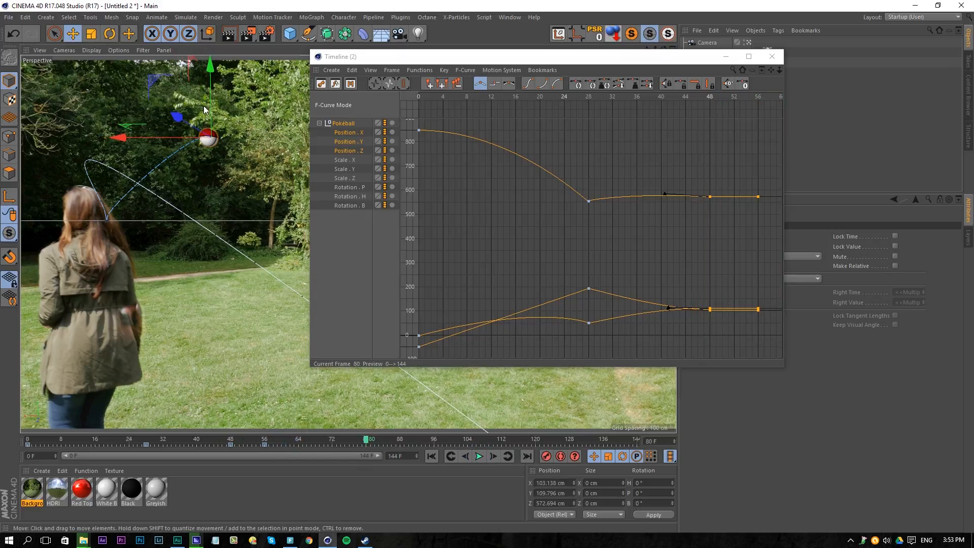
pyautogui.moveTo(212, 127); pyautogui.dragTo(211, 446)
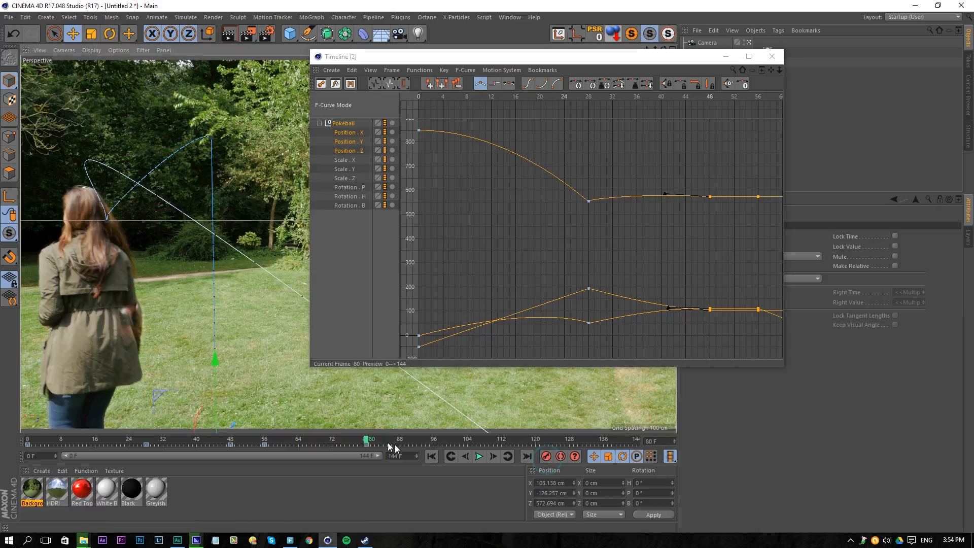
pyautogui.click(268, 441)
pyautogui.click(479, 456)
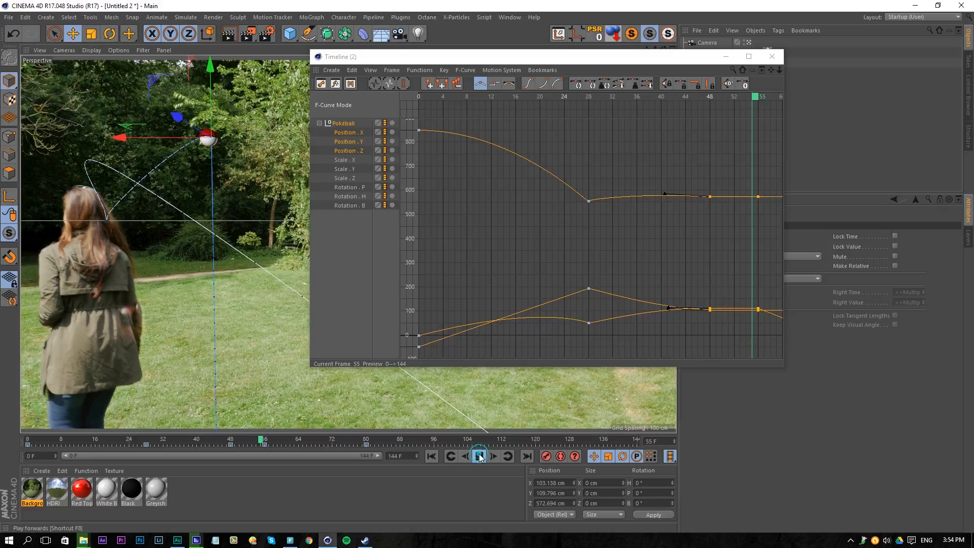
pyautogui.click(479, 456)
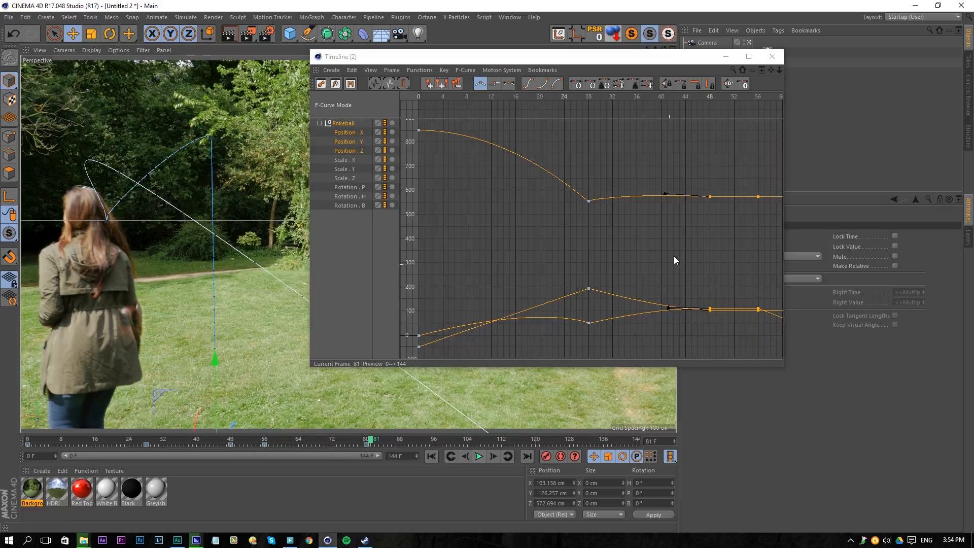
# - Set the Pokéball's frame 56 position keys to Spline interpolation and lengthen their outgoing tangents to about 8.9 frames
pyautogui.keyDown('alt'); pyautogui.moveTo(709, 214); pyautogui.dragTo(510, 152, button='middle'); pyautogui.keyUp('alt')
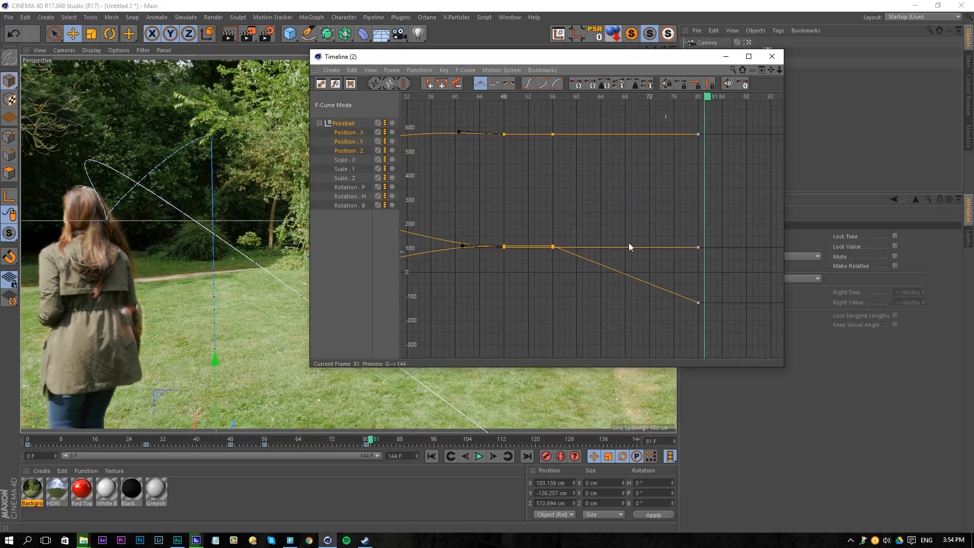
pyautogui.moveTo(563, 258); pyautogui.dragTo(570, 294)
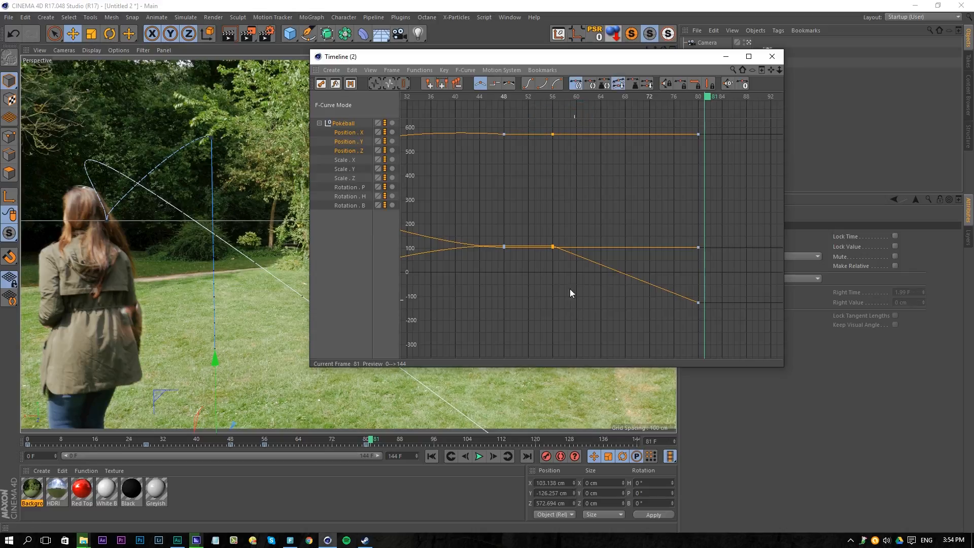
pyautogui.click(529, 87)
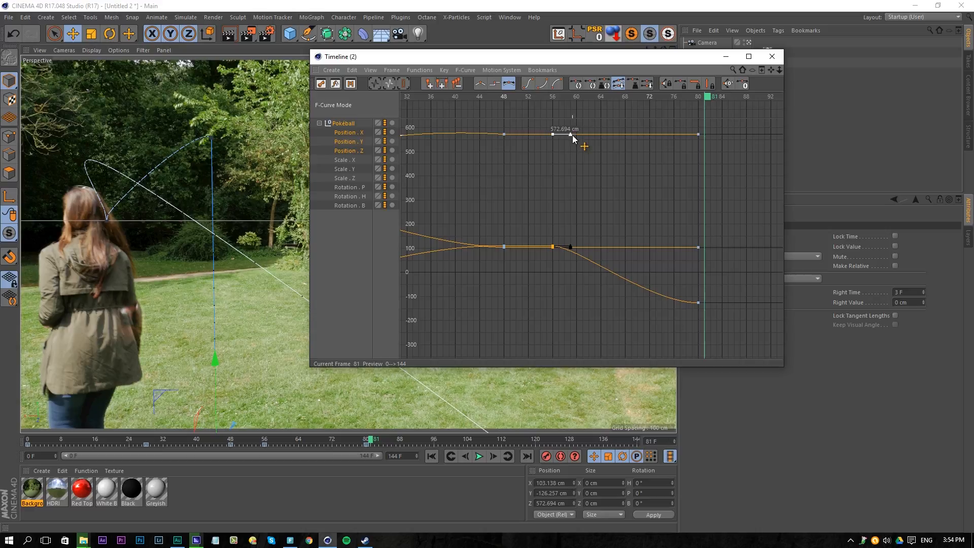
pyautogui.moveTo(571, 134); pyautogui.dragTo(608, 136)
pyautogui.click(687, 112)
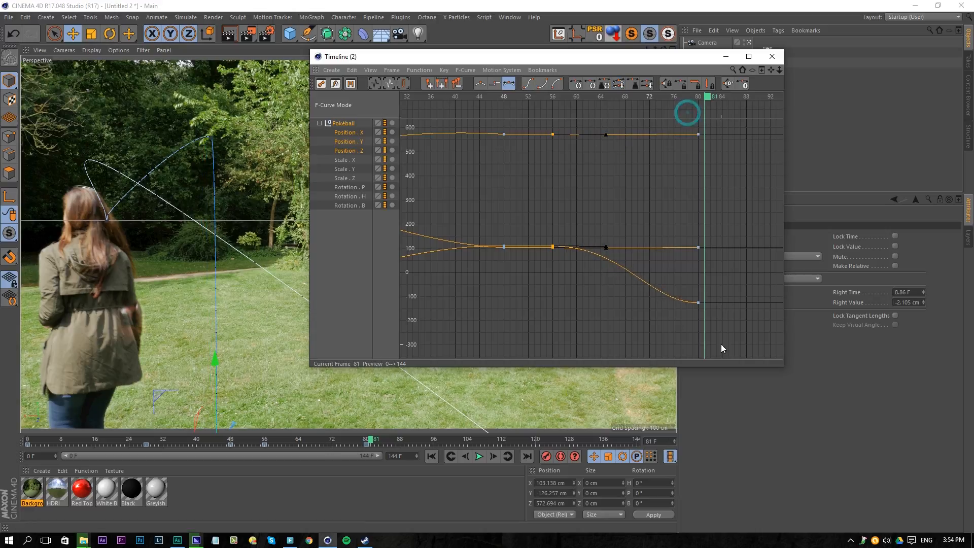
# - Shorten the incoming tangents of the frame 80 position keys to almost zero and play the drop from frame 0
pyautogui.moveTo(732, 328); pyautogui.dragTo(675, 113)
pyautogui.moveTo(661, 301); pyautogui.dragTo(697, 303)
pyautogui.click(432, 456)
pyautogui.click(478, 456)
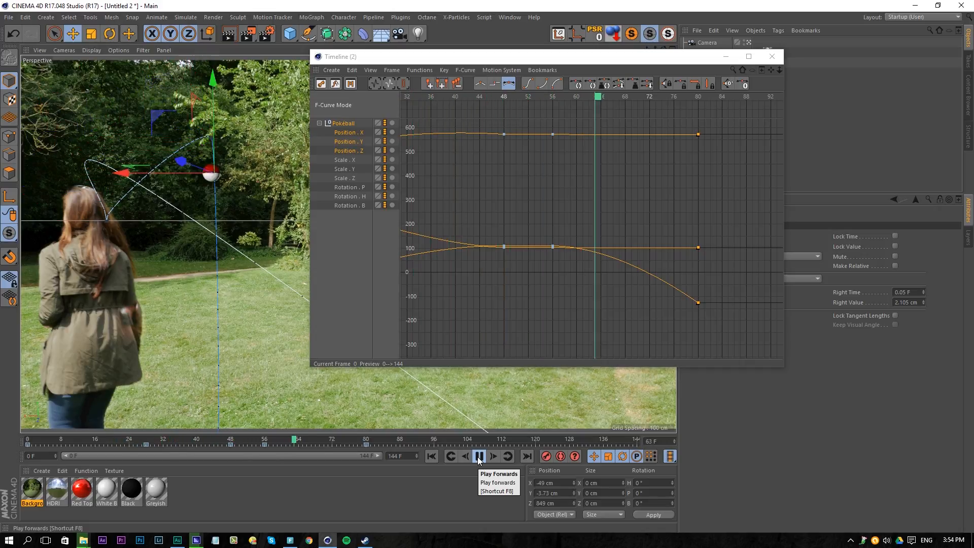
pyautogui.click(479, 456)
# - Move the frame 56 position keys to frame 51, lengthen their outgoing tangents to about 17.7 frames, and play from frame 0
pyautogui.moveTo(543, 122); pyautogui.dragTo(556, 299)
pyautogui.moveTo(552, 247); pyautogui.dragTo(522, 250)
pyautogui.click(576, 246)
pyautogui.moveTo(587, 246); pyautogui.dragTo(630, 246)
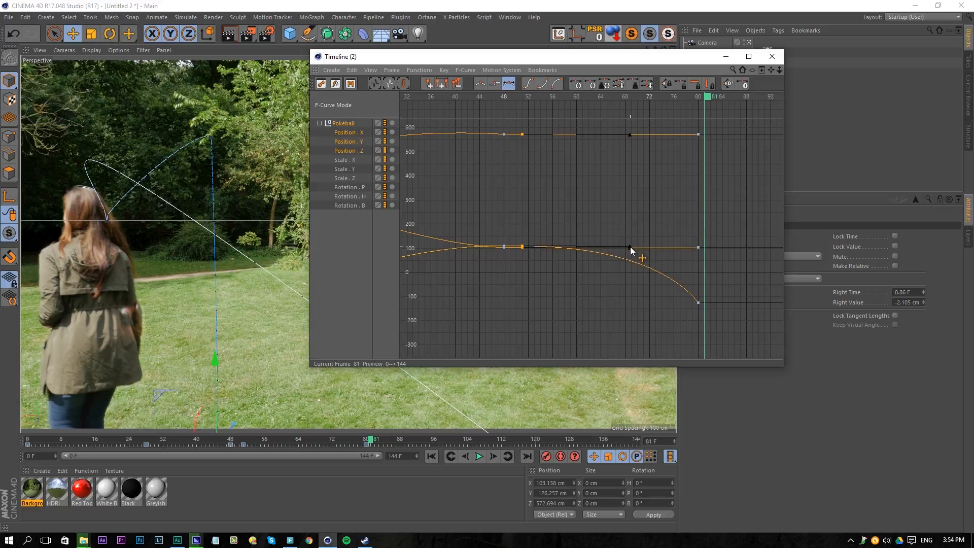
pyautogui.click(430, 456)
pyautogui.click(478, 456)
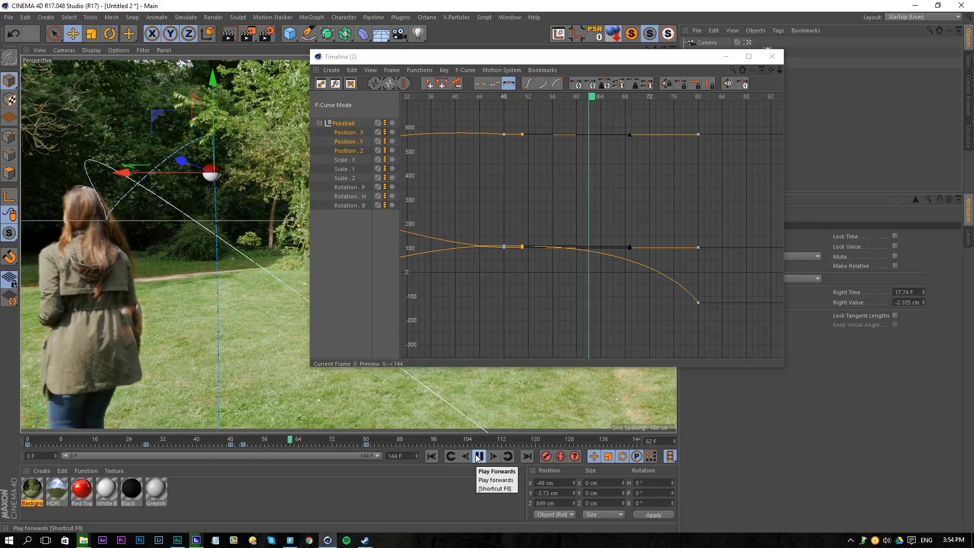
pyautogui.click(477, 456)
# - Move the frame 80 position keys to frame 73, slightly lowering their values, and play the animation from frame 0
pyautogui.moveTo(683, 107); pyautogui.dragTo(701, 327)
pyautogui.moveTo(696, 133); pyautogui.dragTo(657, 141)
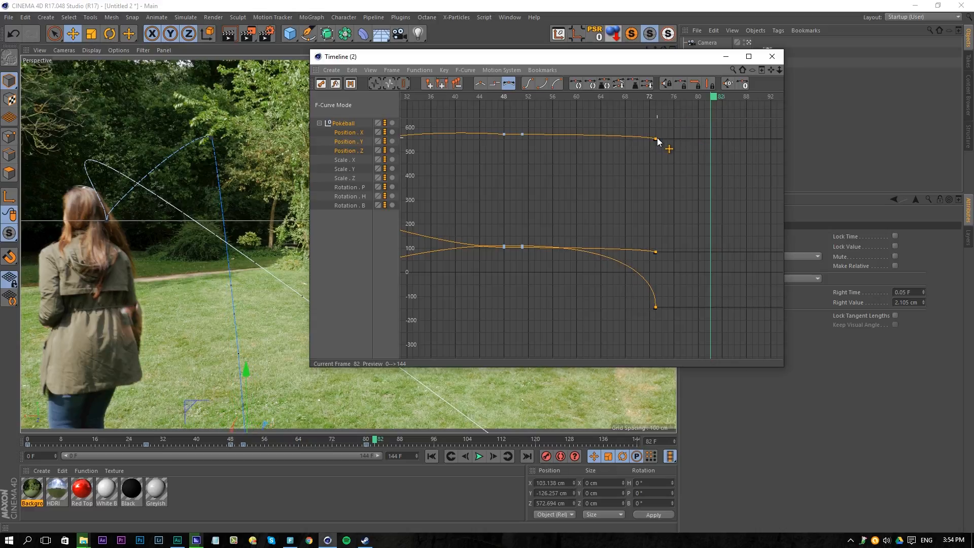
pyautogui.click(431, 456)
pyautogui.click(478, 456)
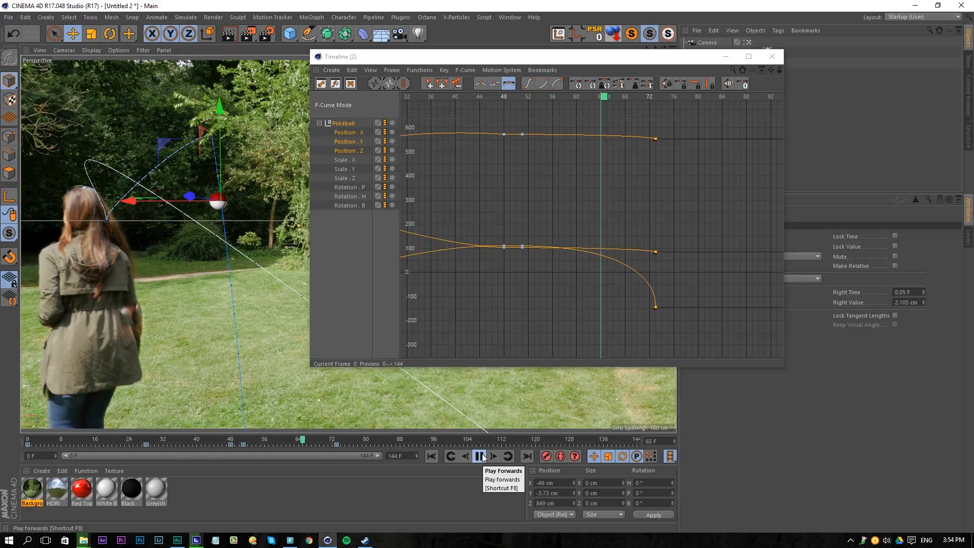
pyautogui.click(479, 456)
# - Shift the frame 51 hold keys to frame 54 and raise only the Position Y key there to about 127 cm
pyautogui.moveTo(243, 443); pyautogui.dragTo(257, 439)
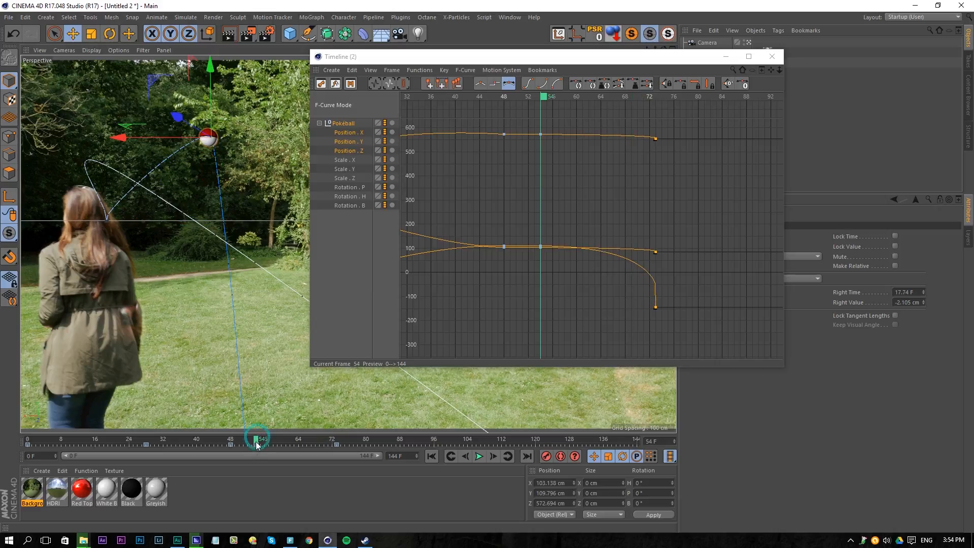
pyautogui.moveTo(538, 122); pyautogui.dragTo(552, 292)
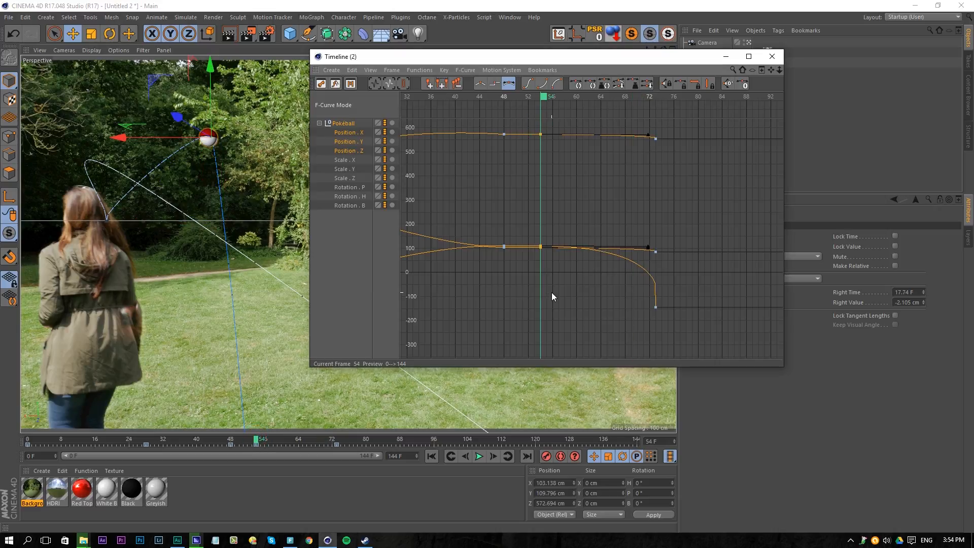
pyautogui.click(517, 198)
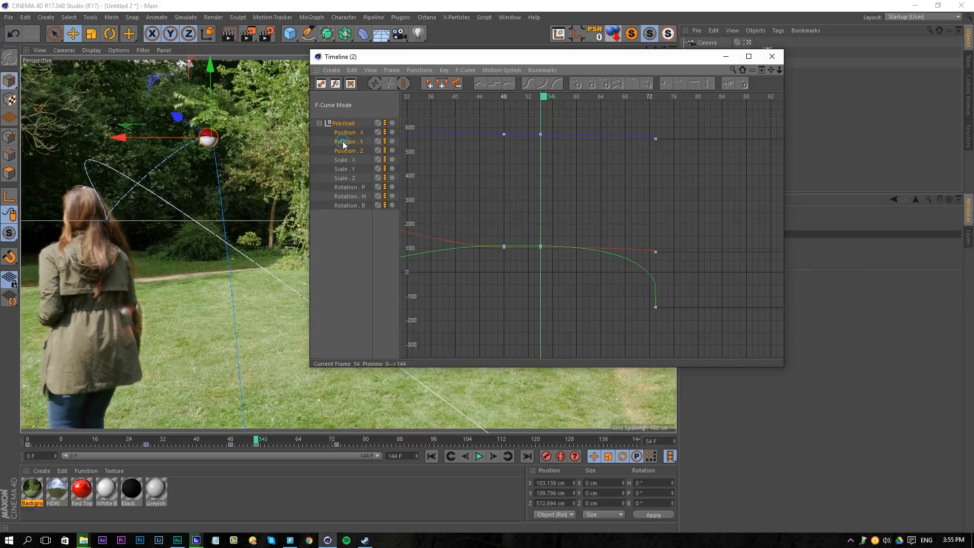
pyautogui.click(345, 141)
pyautogui.moveTo(539, 244); pyautogui.dragTo(539, 240)
# - Set the frame 48 Position Y key to Spline interpolation, lengthen its tangents to about 5 frames, and play from frame 0
pyautogui.click(503, 245)
pyautogui.click(525, 85)
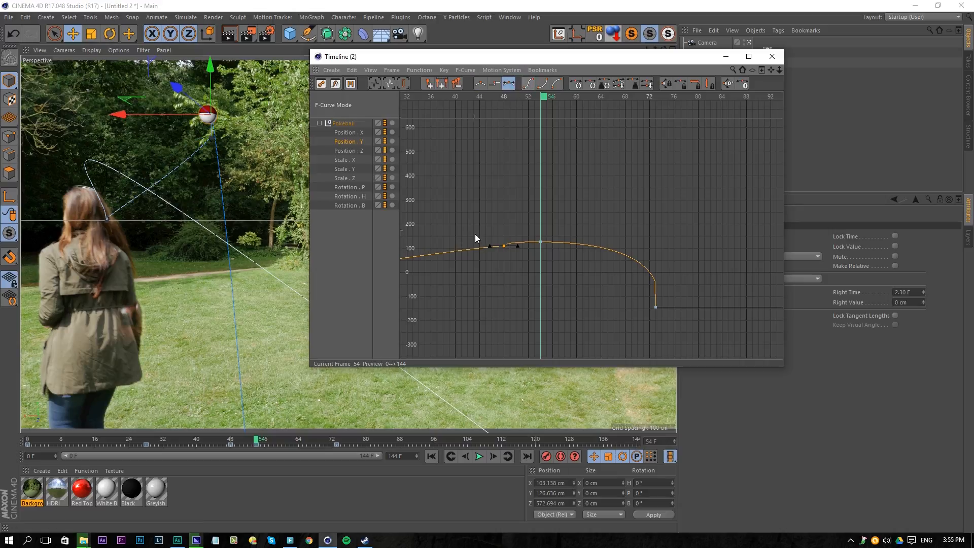
pyautogui.hotkey('ctrl', 'z')
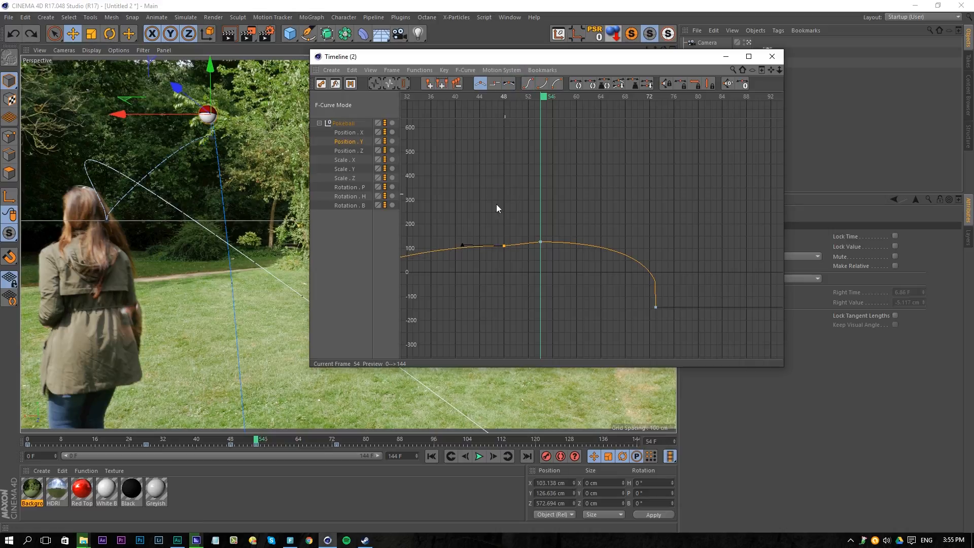
pyautogui.click(504, 245)
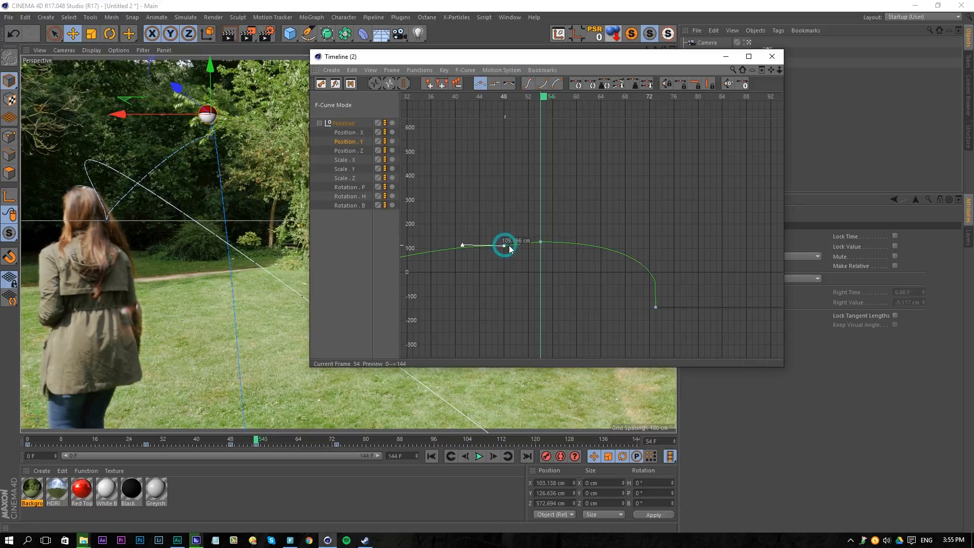
pyautogui.click(530, 86)
pyautogui.moveTo(491, 245); pyautogui.dragTo(471, 246)
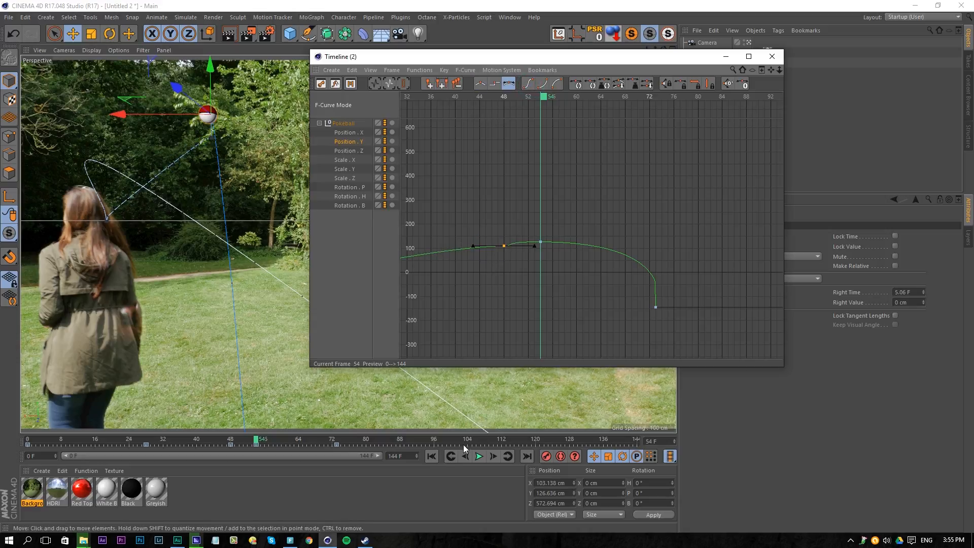
pyautogui.click(431, 456)
pyautogui.click(478, 456)
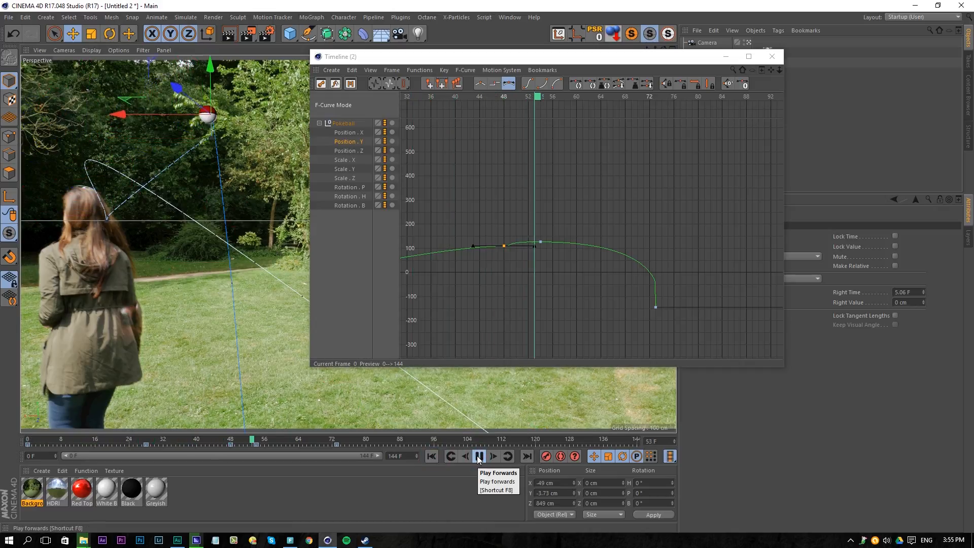
pyautogui.click(478, 456)
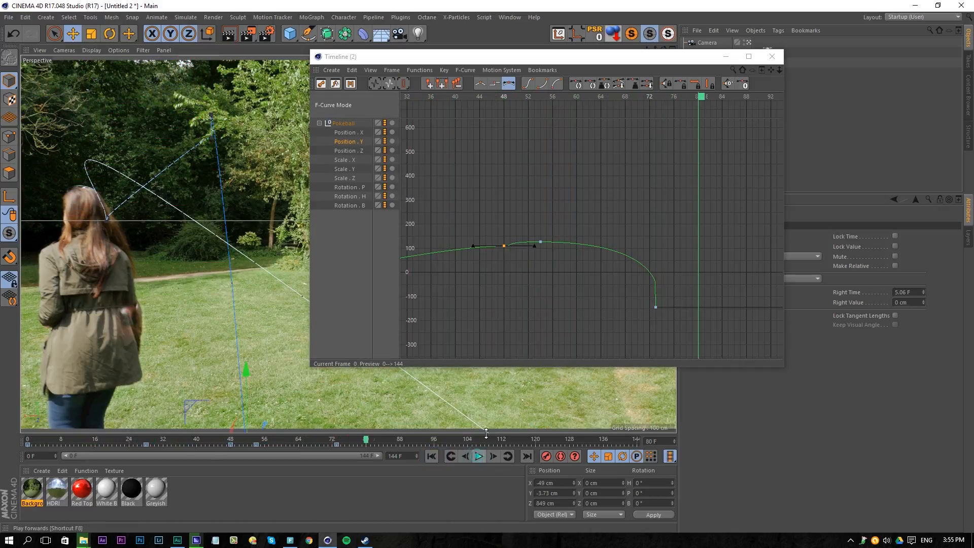
# - Lower the frame 54 Position Y key almost level with the frame 48 key and play the animation
pyautogui.click(541, 242)
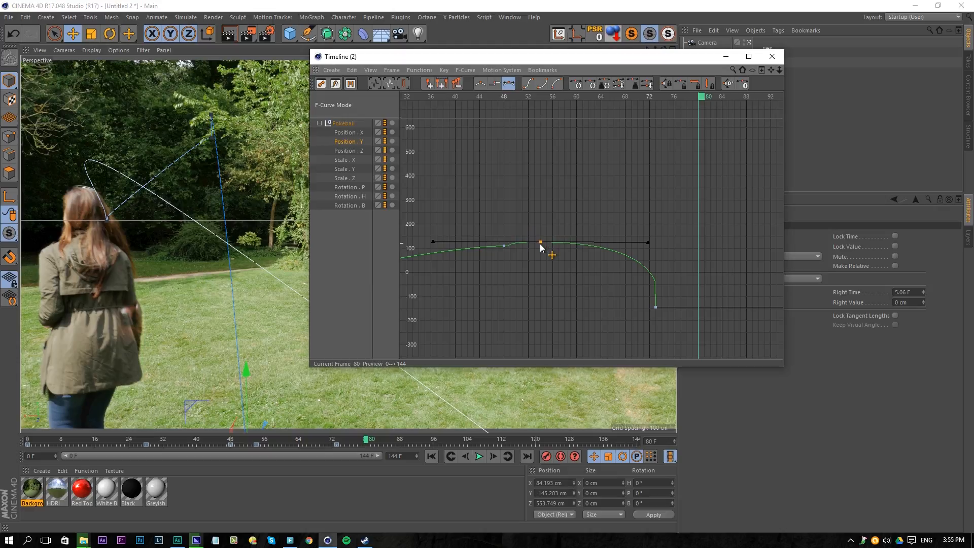
pyautogui.moveTo(540, 245); pyautogui.dragTo(540, 245)
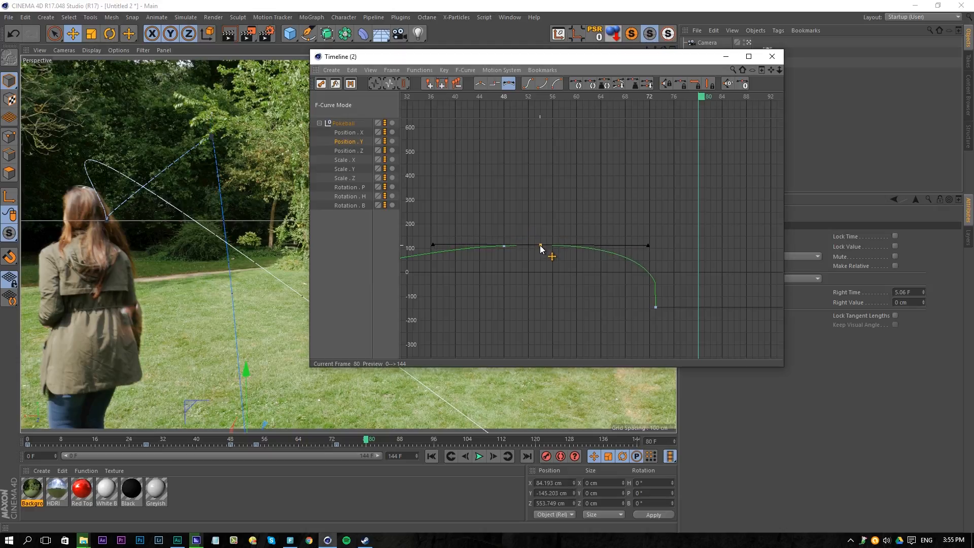
pyautogui.click(478, 456)
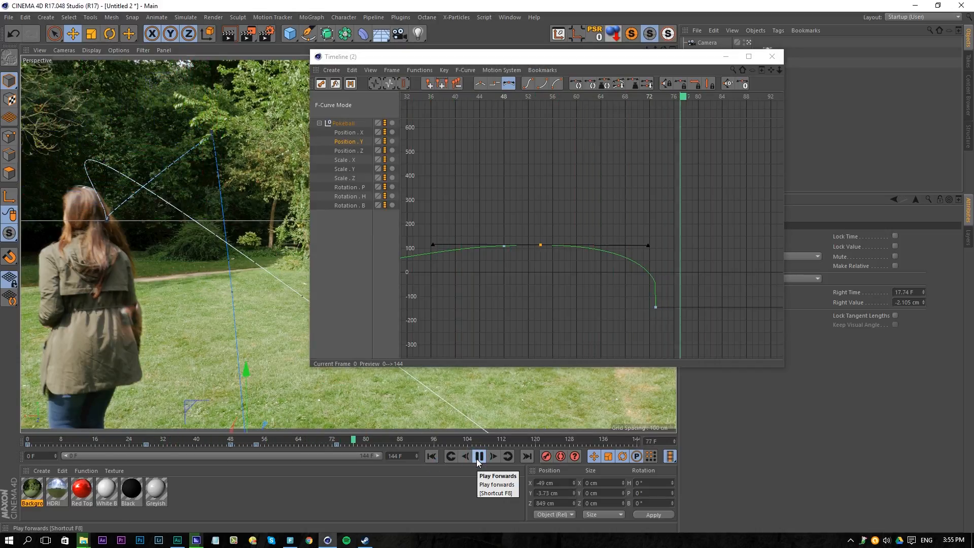
pyautogui.click(478, 456)
# - Move the final Position Y key from frame 73 to frame 77 and play the animation from frame 0
pyautogui.moveTo(654, 311); pyautogui.dragTo(678, 314)
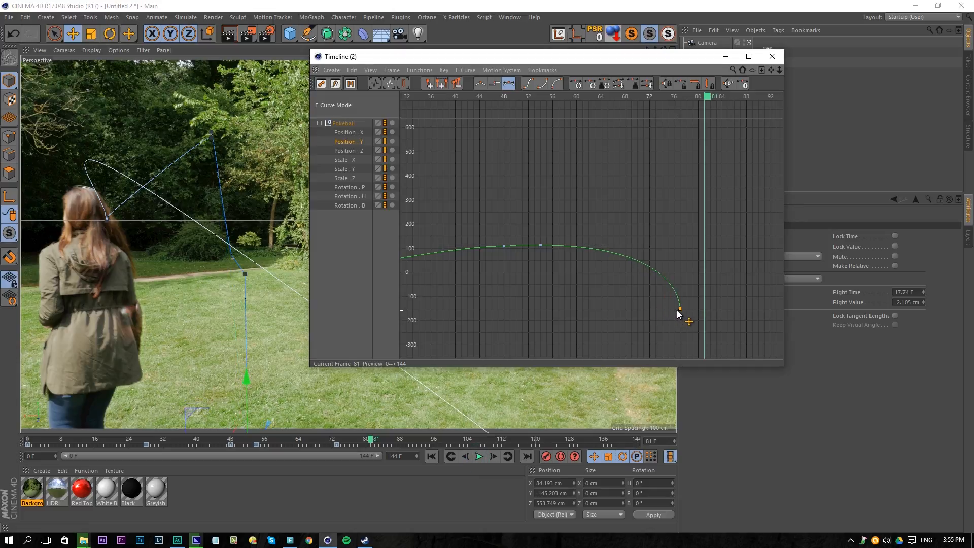
pyautogui.click(431, 456)
pyautogui.click(478, 456)
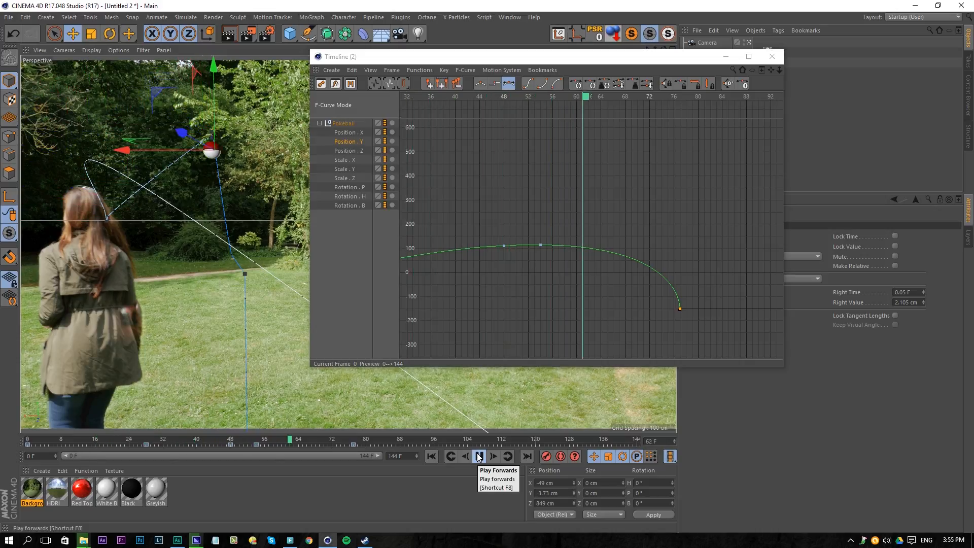
pyautogui.click(478, 456)
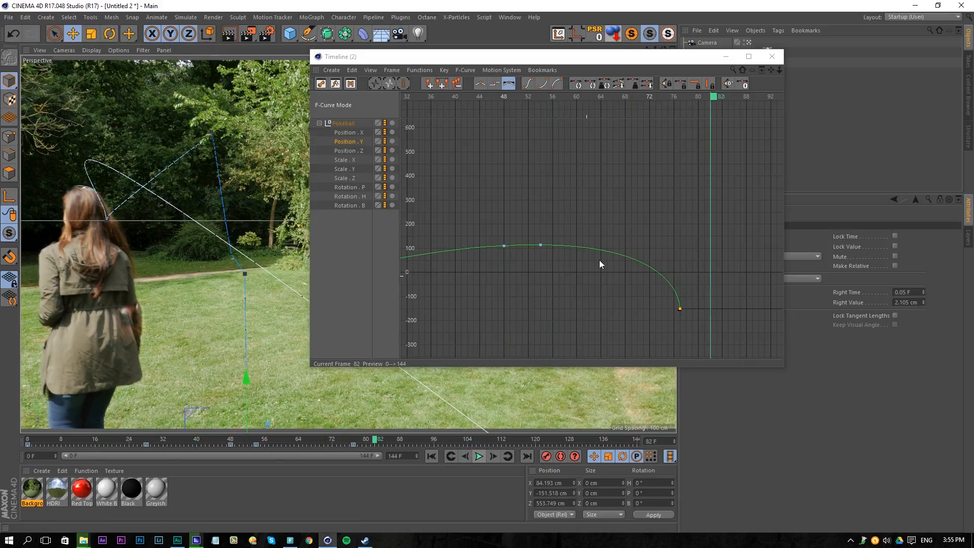
# - Move the final Position X and Z keys from frame 73 to frame 77 to line up with the last Position Y key
pyautogui.click(354, 132)
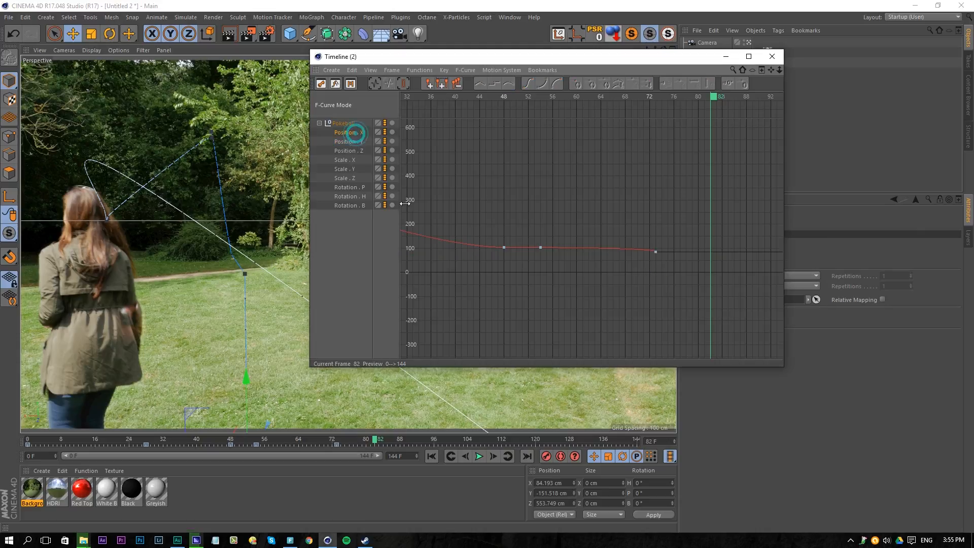
pyautogui.moveTo(524, 96); pyautogui.dragTo(635, 115)
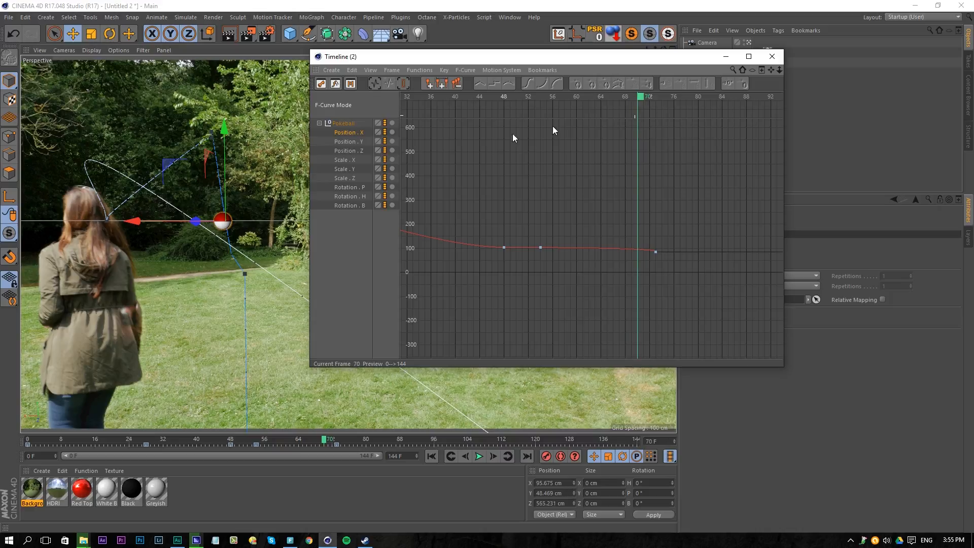
pyautogui.click(349, 151)
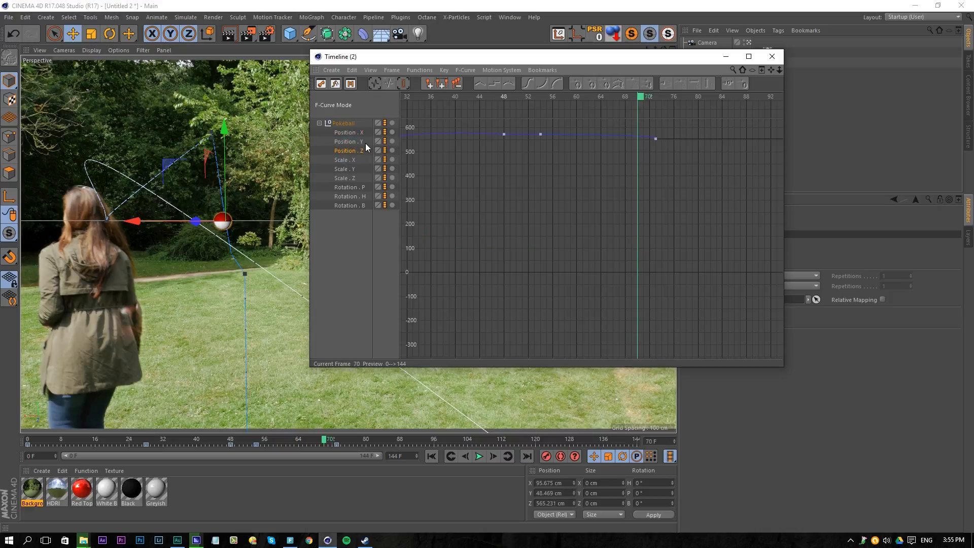
pyautogui.click(655, 139)
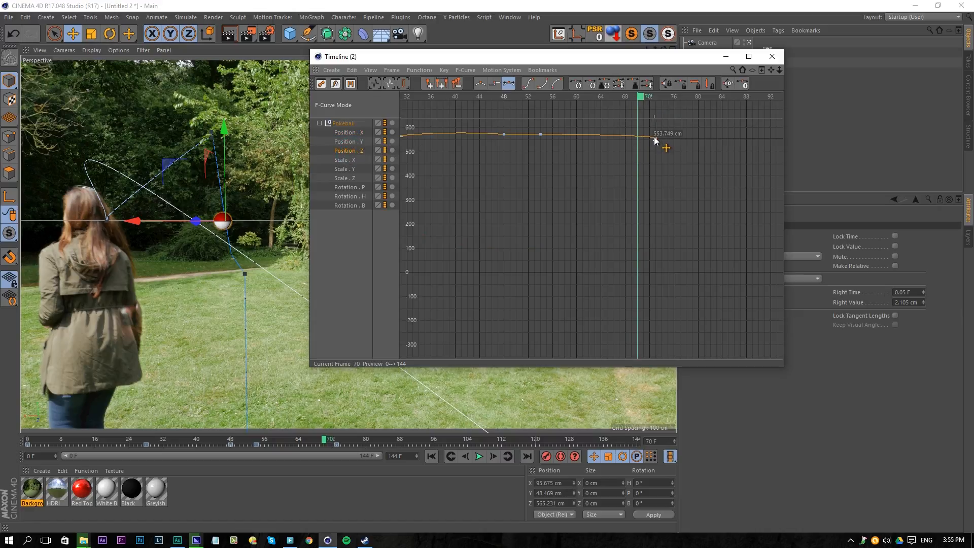
pyautogui.keyDown('shift'); pyautogui.click(354, 133); pyautogui.keyUp('shift')
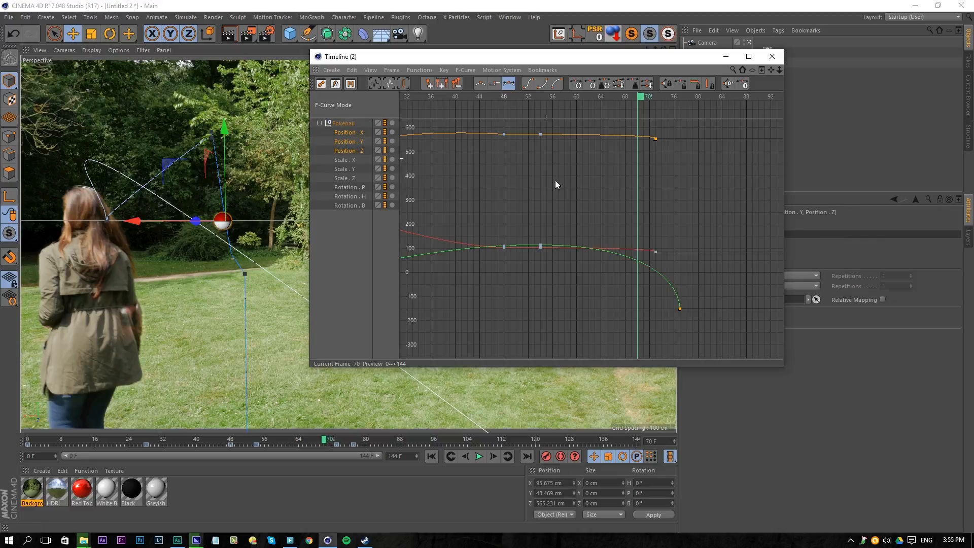
pyautogui.moveTo(528, 252); pyautogui.dragTo(522, 258)
pyautogui.moveTo(553, 118); pyautogui.dragTo(510, 293)
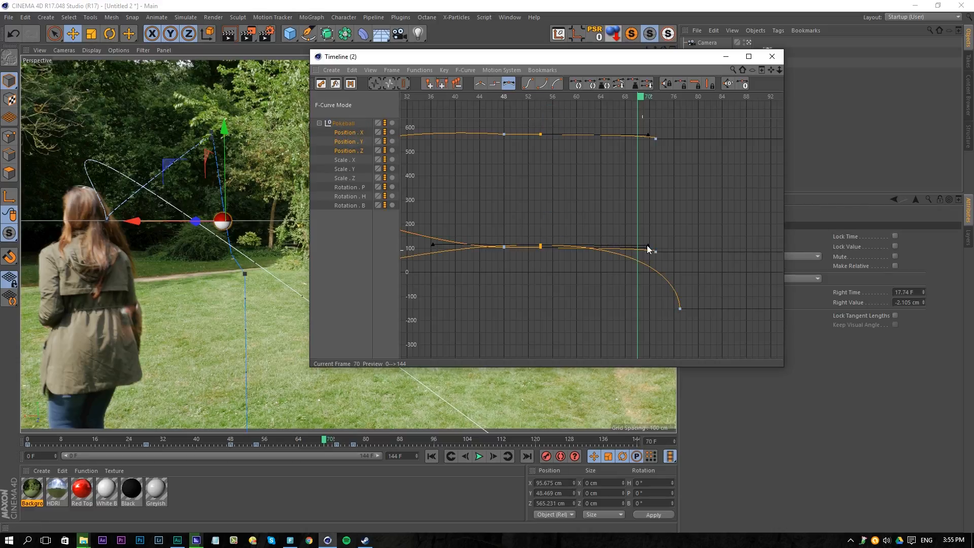
pyautogui.moveTo(647, 247); pyautogui.dragTo(644, 247)
pyautogui.moveTo(650, 126); pyautogui.dragTo(680, 257)
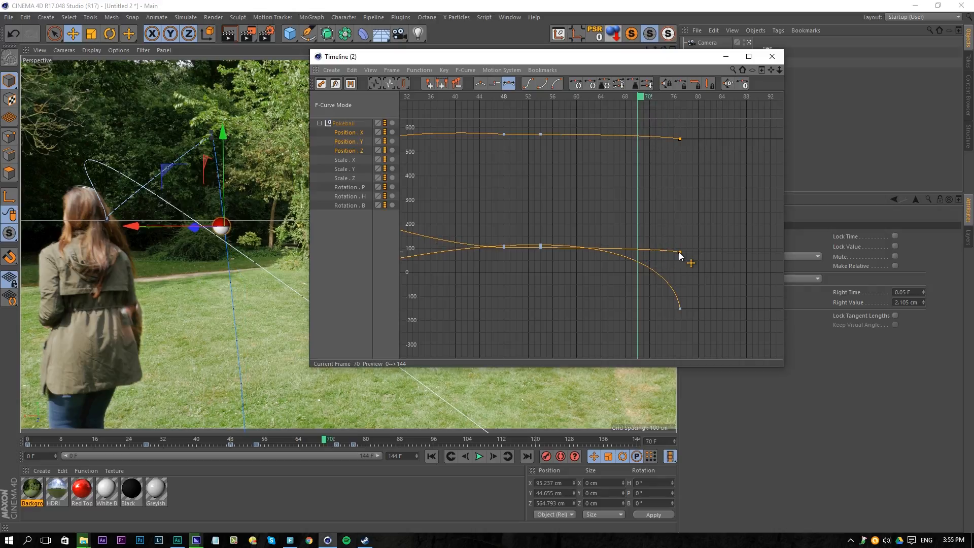
pyautogui.moveTo(663, 117); pyautogui.dragTo(700, 335)
# - Play the animation from frame 0 through the Pokéball's fall to check the retimed final keys
pyautogui.click(431, 456)
pyautogui.click(478, 456)
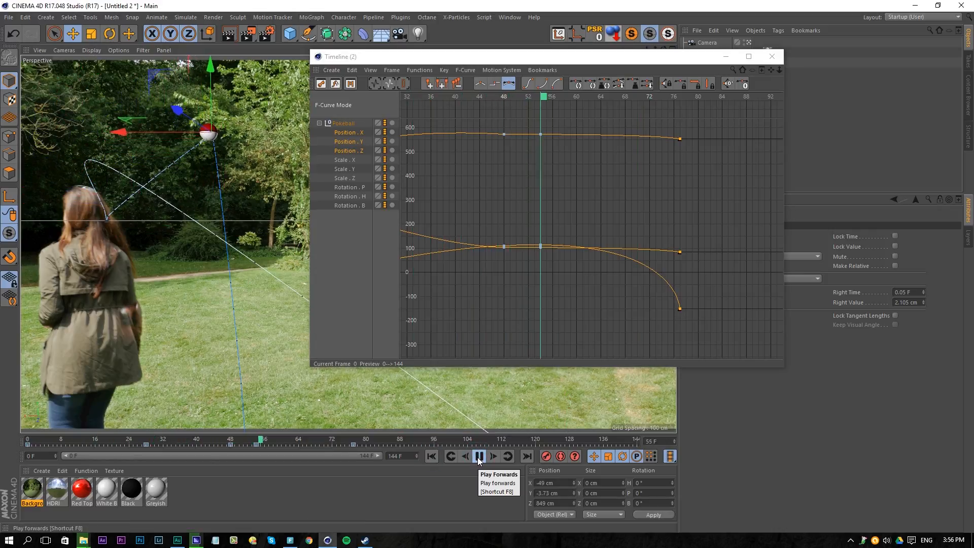
pyautogui.click(478, 456)
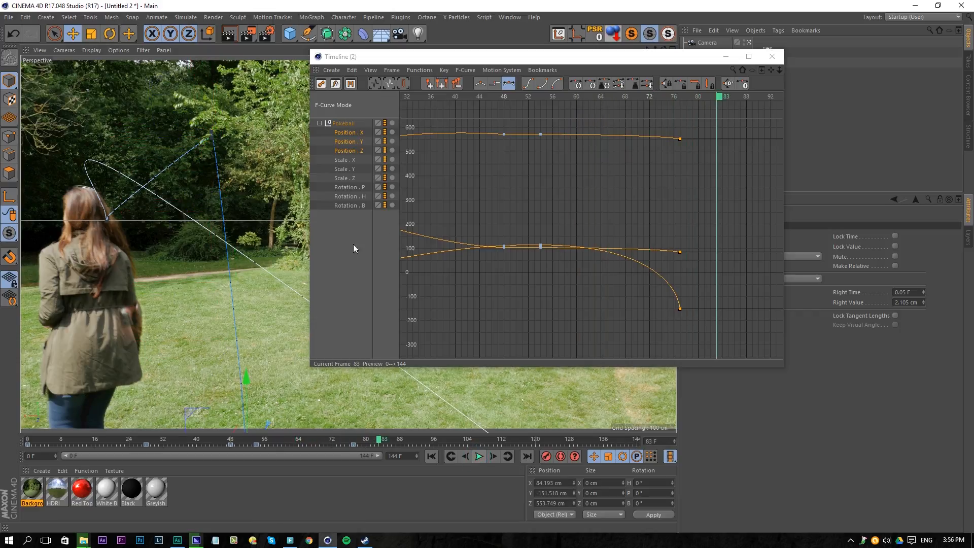
# - Select all of the Pokéball's position, scale and rotation tracks and fit their full F-curves in the timeline
pyautogui.hotkey('ctrl', 'a')
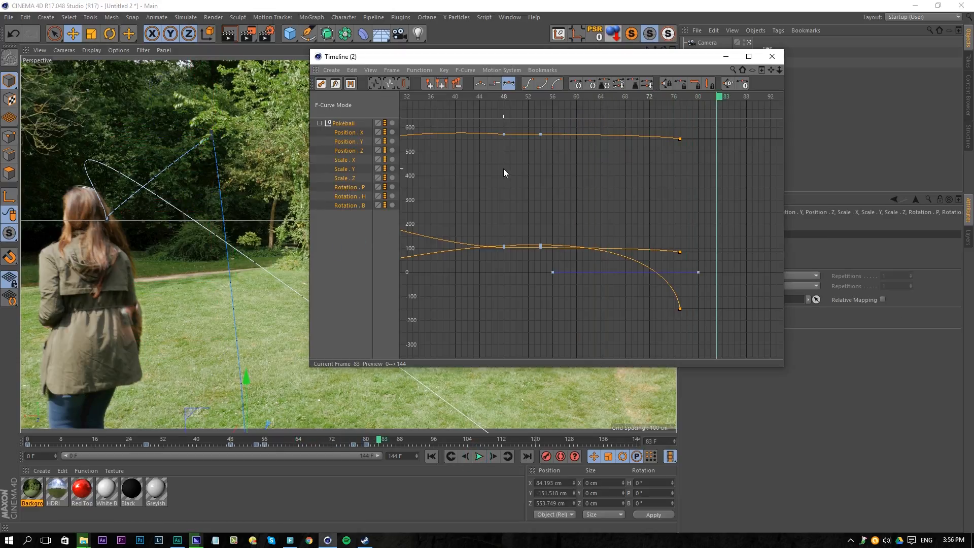
pyautogui.press('h')
pyautogui.hotkey('ctrl', 'shift', 'a')
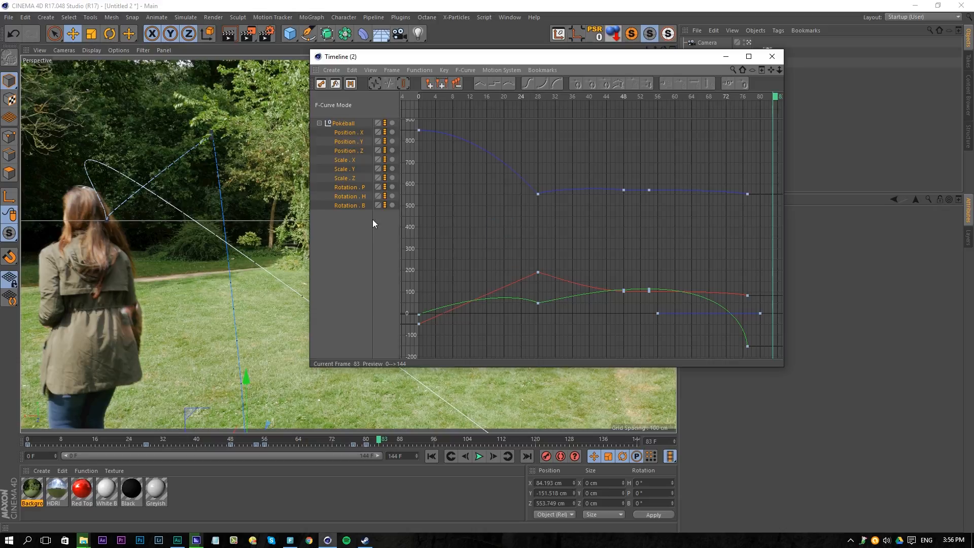
# - Inspect the Pokéball's Position X, Y and Z F-curves one at a time in the timeline
pyautogui.click(348, 206)
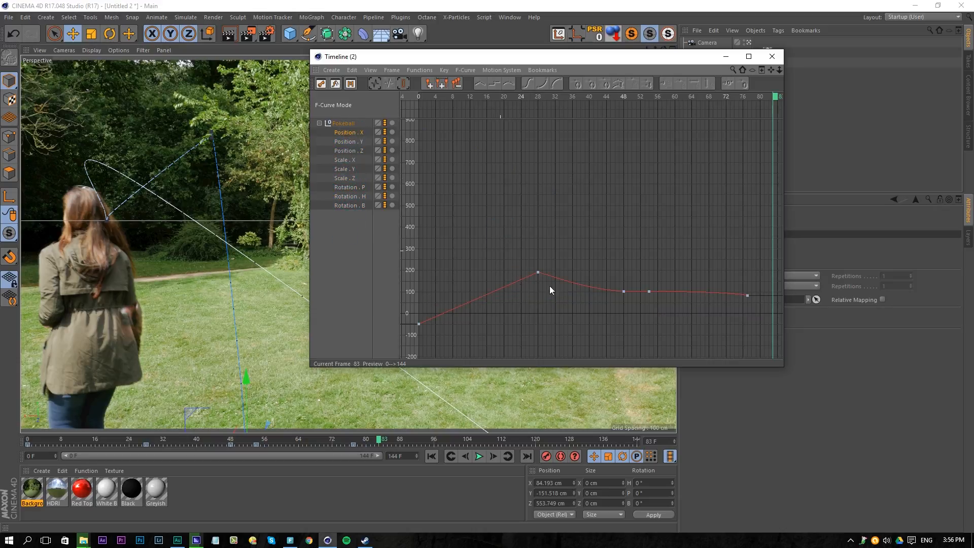
pyautogui.click(526, 278)
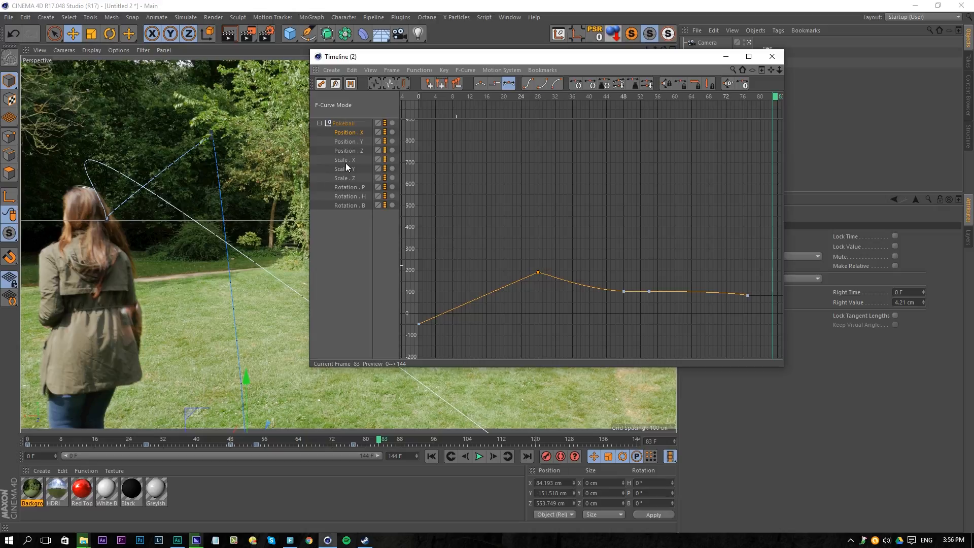
pyautogui.click(347, 142)
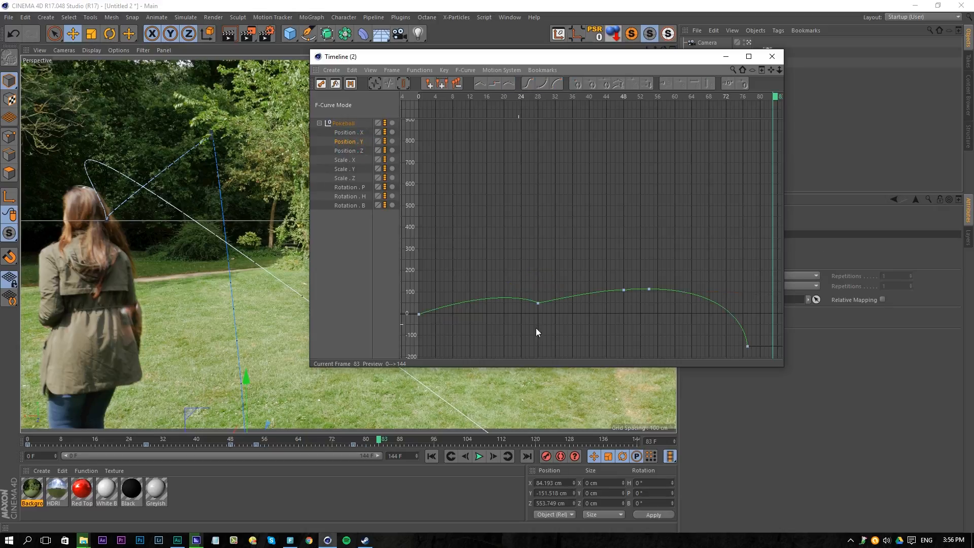
pyautogui.click(550, 288)
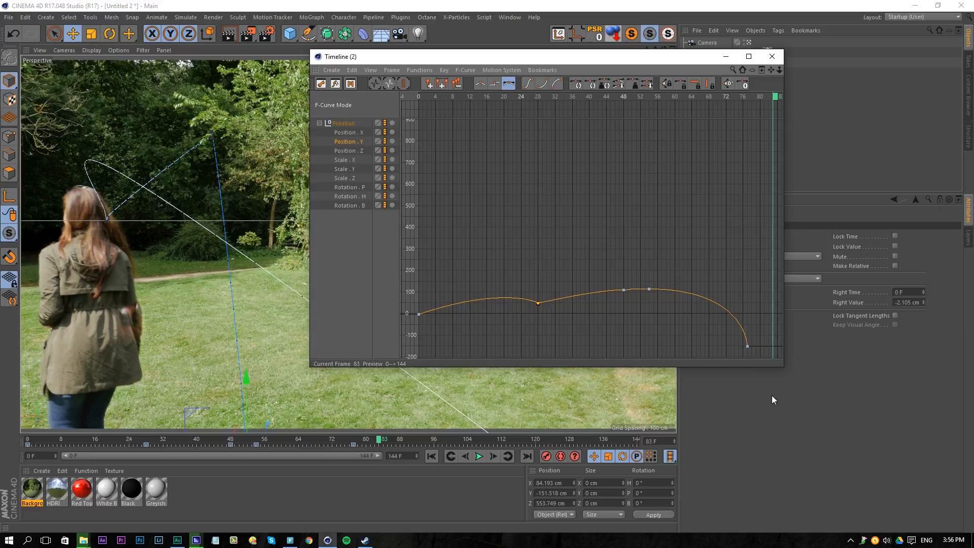
pyautogui.click(351, 151)
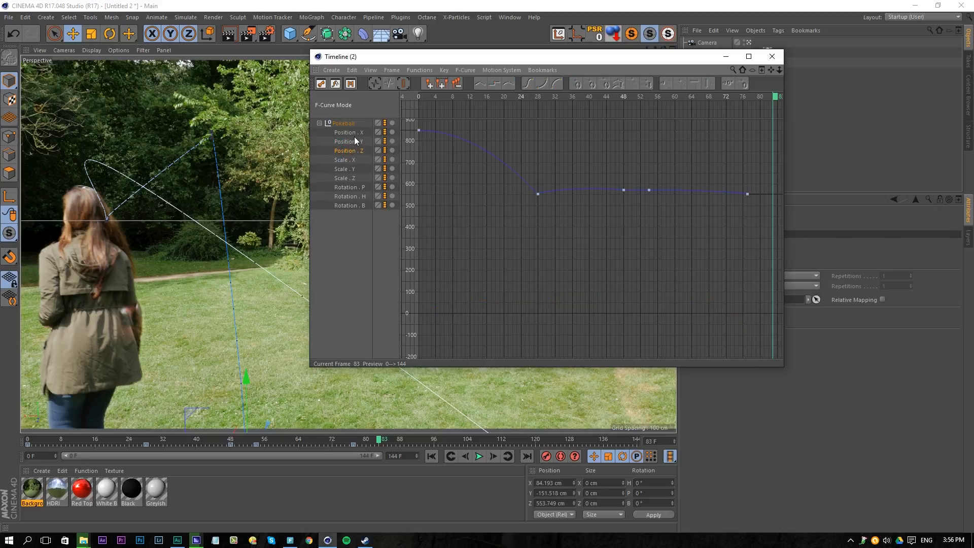
pyautogui.click(347, 186)
pyautogui.click(351, 239)
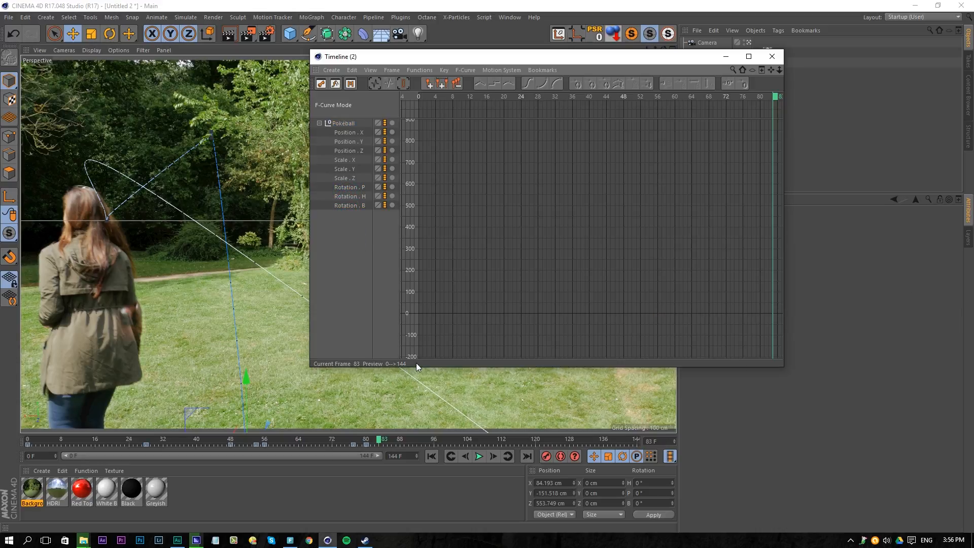
# - Play the animation from frame 0 through the Pokéball's throw and fall
pyautogui.click(439, 459)
pyautogui.click(433, 457)
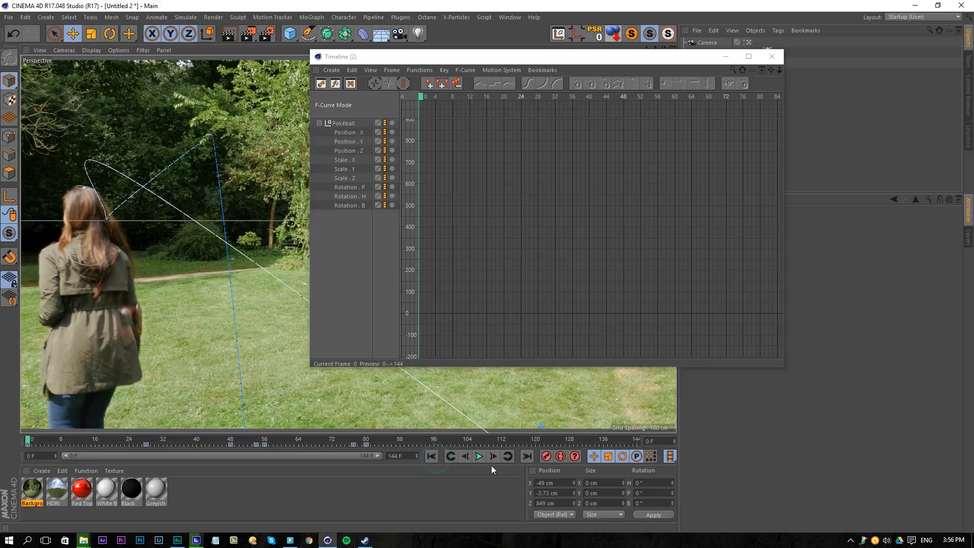
pyautogui.click(475, 458)
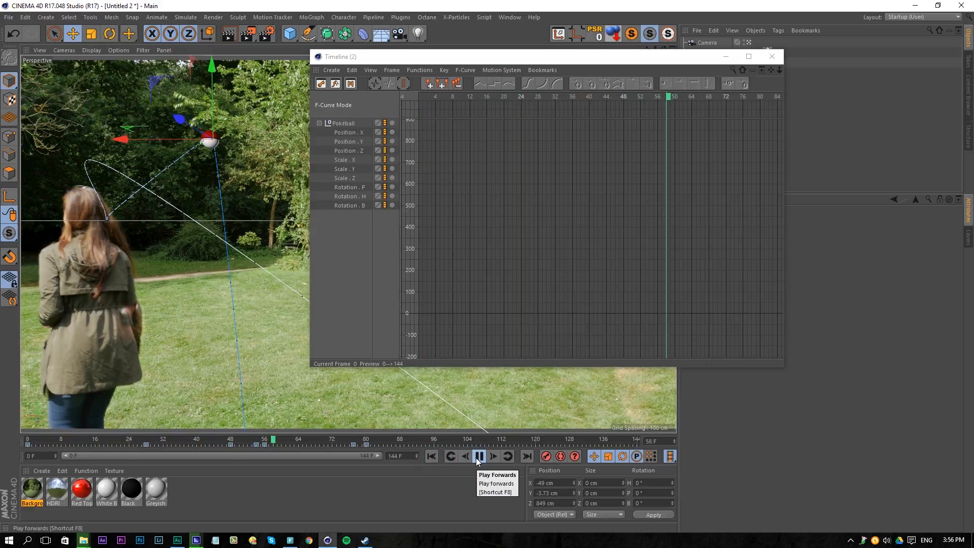
pyautogui.click(478, 456)
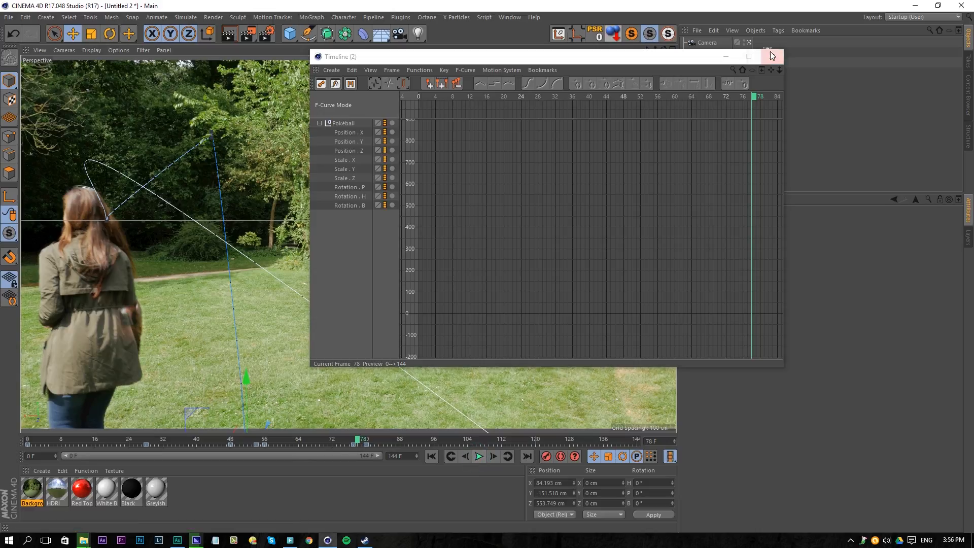
# - Close the F-curve timeline, replay the throw from frame 0, and scrub back through its frames
pyautogui.click(771, 55)
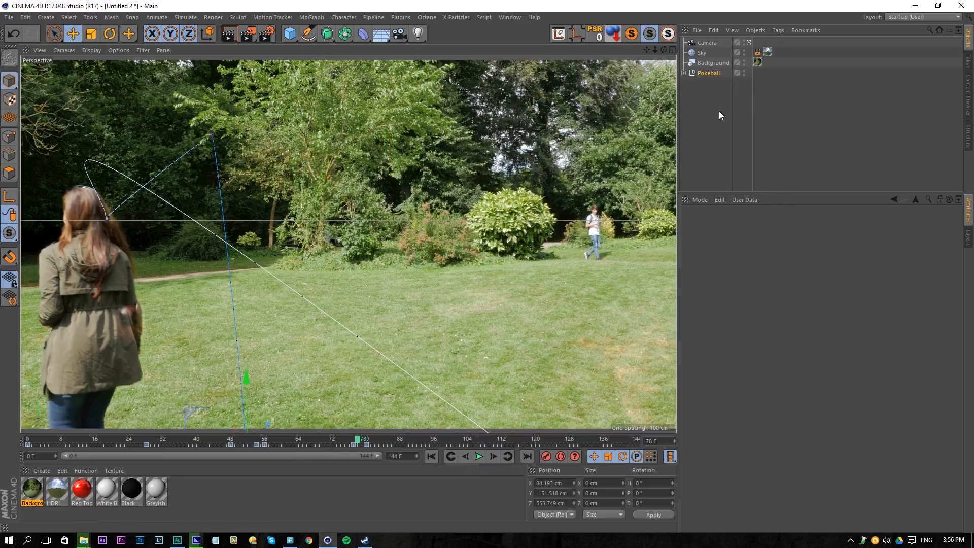
pyautogui.click(431, 455)
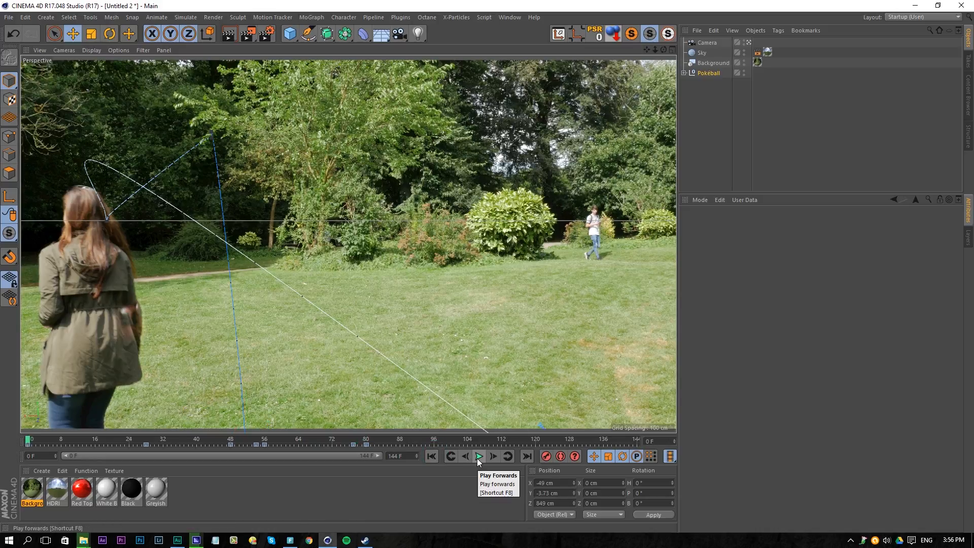
pyautogui.click(478, 457)
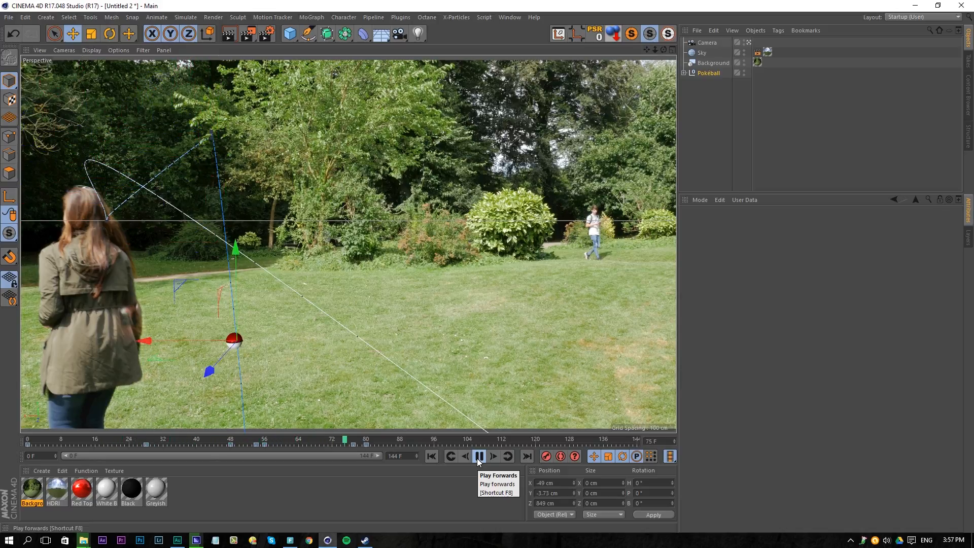
pyautogui.click(478, 456)
pyautogui.moveTo(420, 441); pyautogui.dragTo(56, 467)
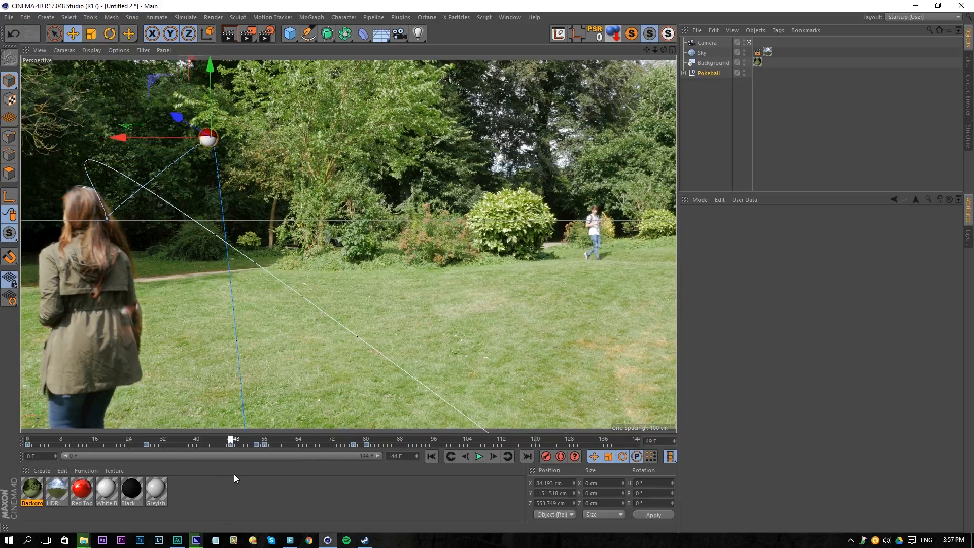
pyautogui.moveTo(264, 476); pyautogui.dragTo(32, 476)
# - Key the Pokéball's rotation at 0° on frame 0 and at H 420°, P 369°, B 391° on frame 48
pyautogui.click(704, 72)
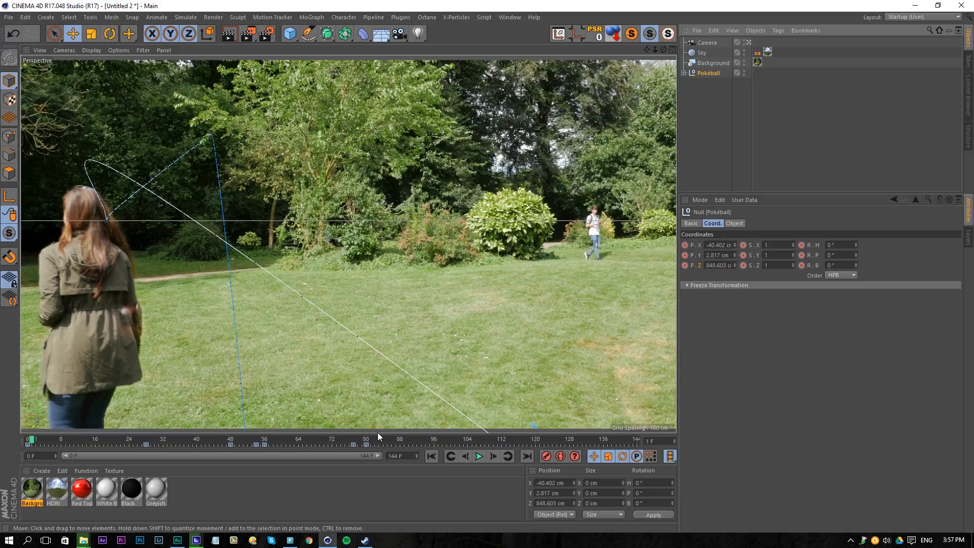
pyautogui.click(431, 455)
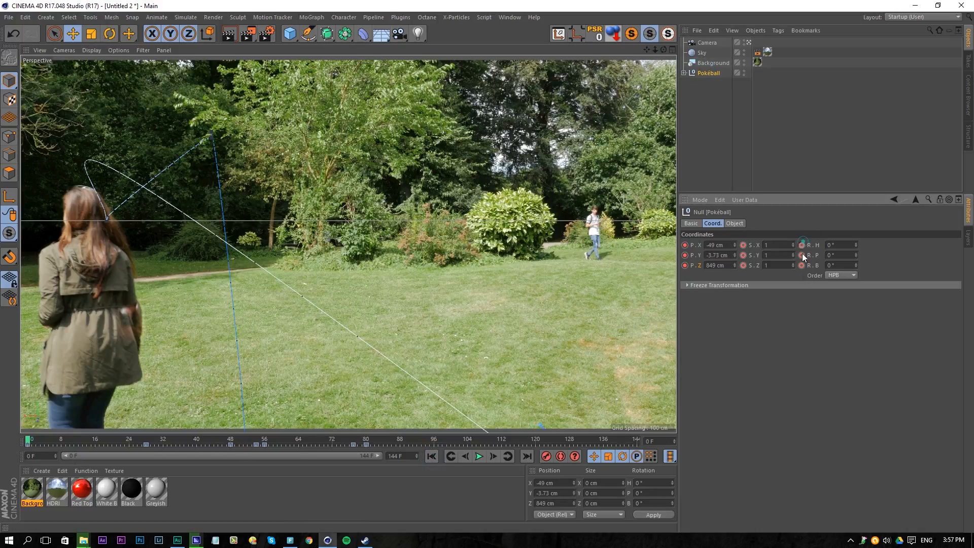
pyautogui.moveTo(24, 447); pyautogui.dragTo(231, 459)
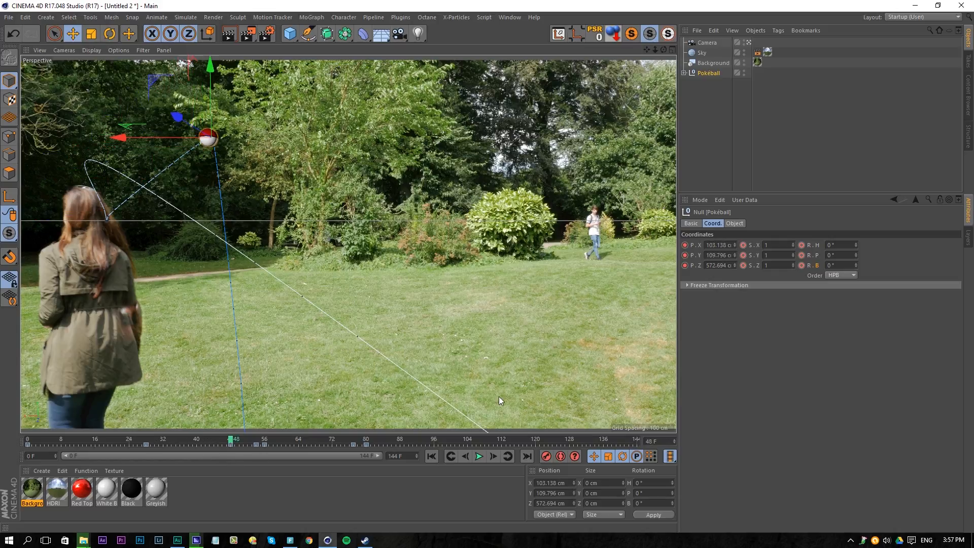
pyautogui.moveTo(856, 244); pyautogui.dragTo(856, 192)
pyautogui.moveTo(856, 255); pyautogui.dragTo(856, 198)
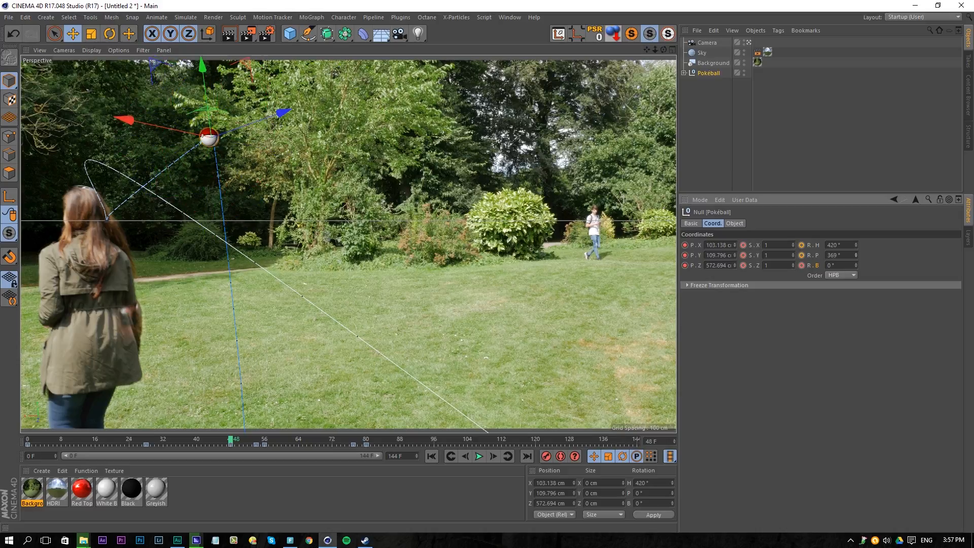
pyautogui.moveTo(854, 267); pyautogui.dragTo(854, 226)
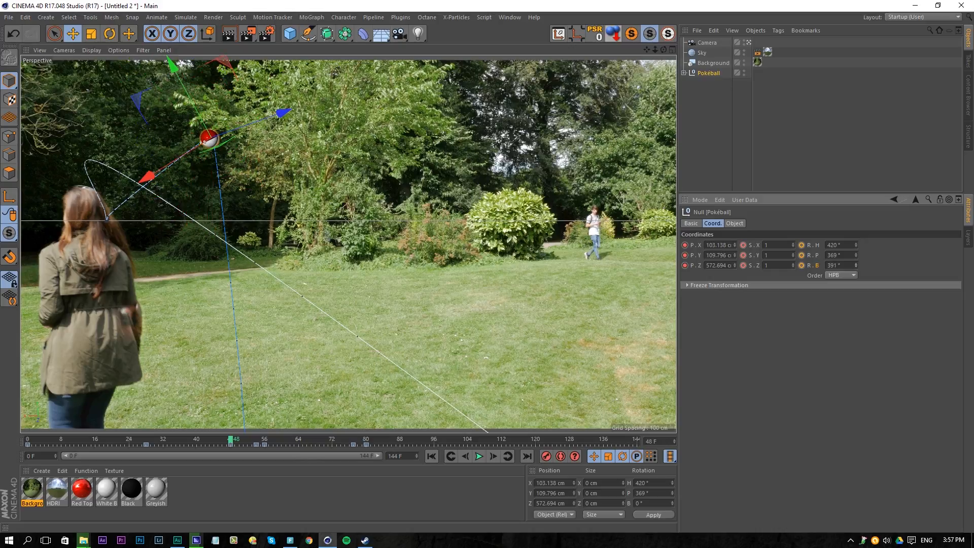
pyautogui.click(801, 244)
# - Play the animation from frame 0 twice to check the Pokéball's spin during the throw
pyautogui.click(430, 456)
pyautogui.click(477, 457)
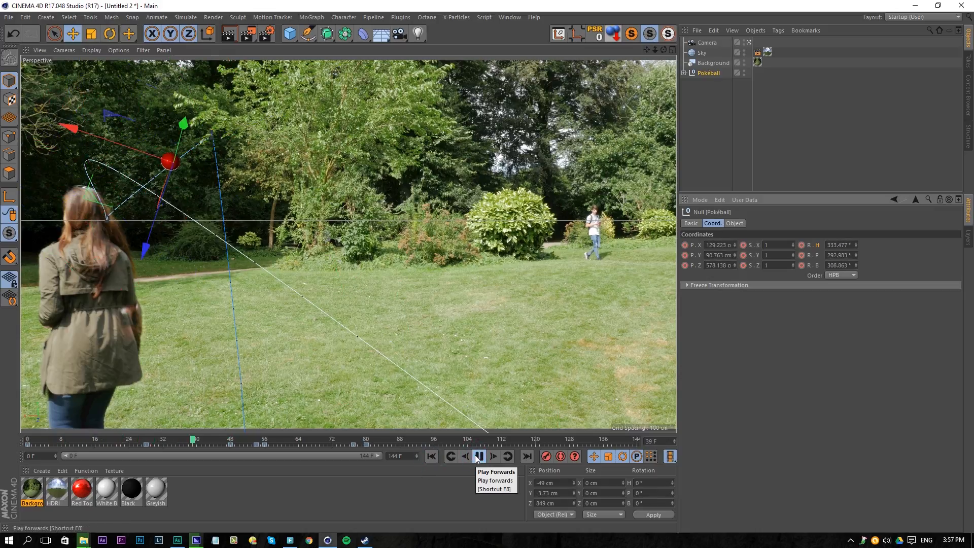
pyautogui.click(478, 456)
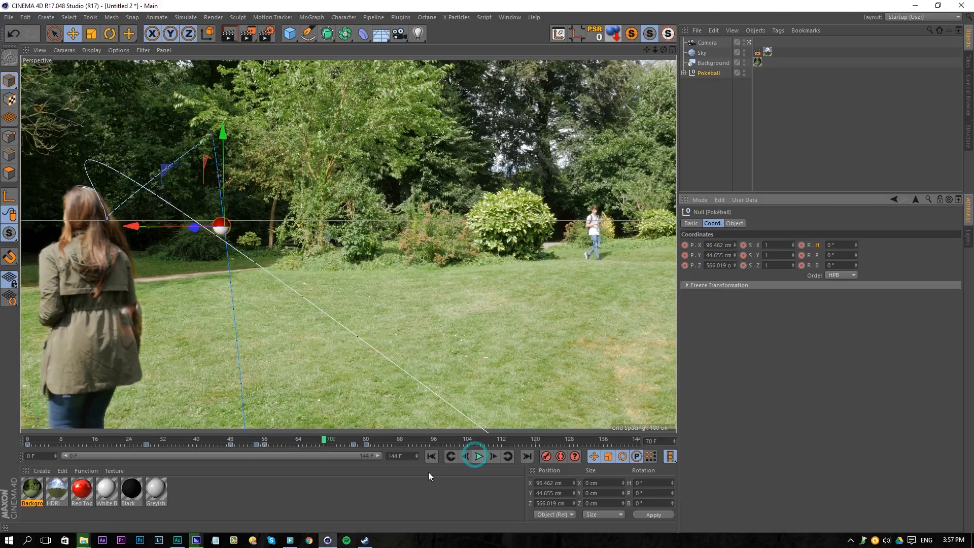
pyautogui.click(478, 457)
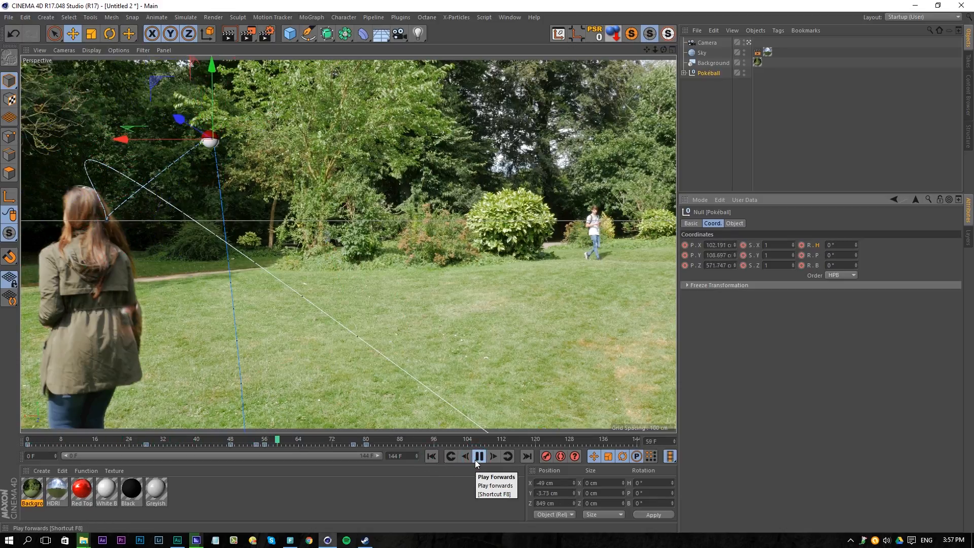
pyautogui.click(476, 458)
# - Delete all H, P and B rotation animation from the Pokéball, going through frames 56, 77 and 80
pyautogui.click(267, 441)
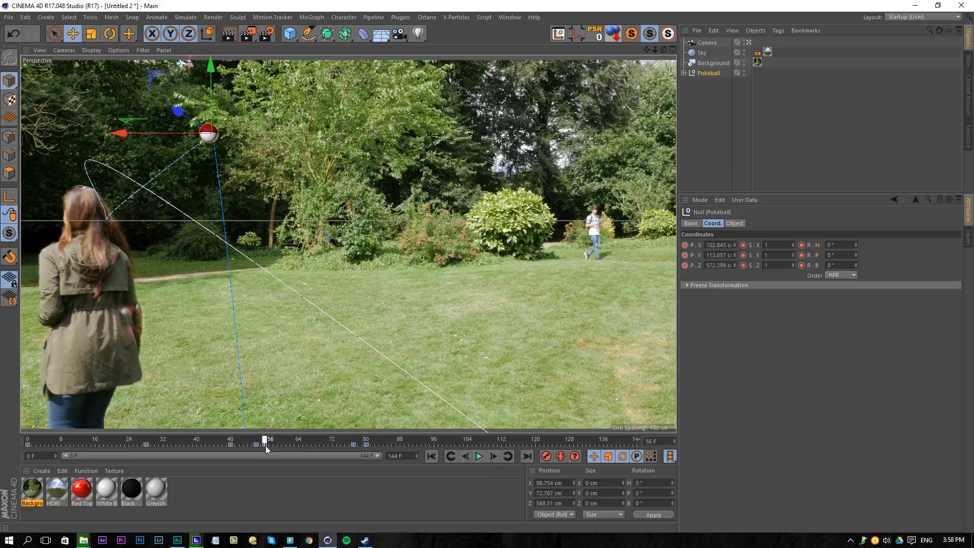
pyautogui.click(801, 246)
pyautogui.click(801, 265)
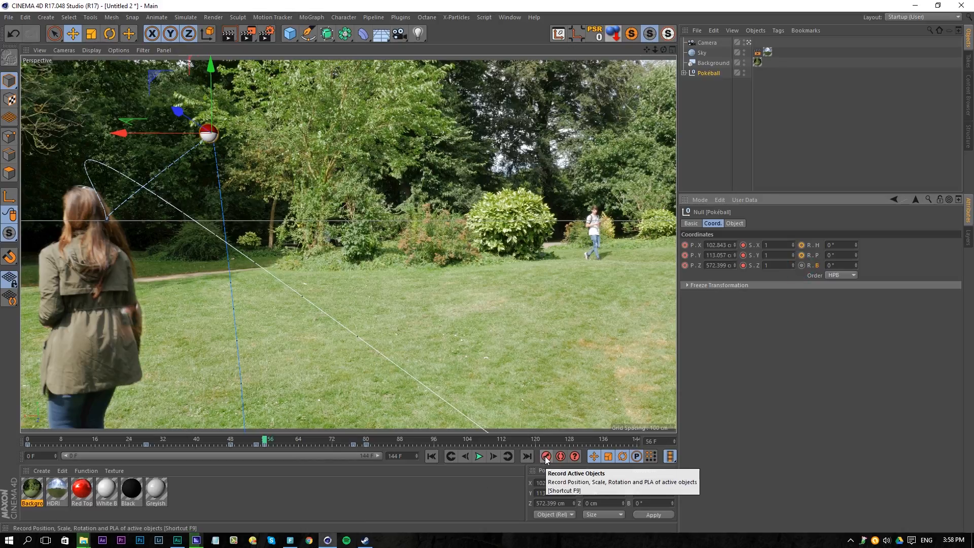
pyautogui.click(354, 439)
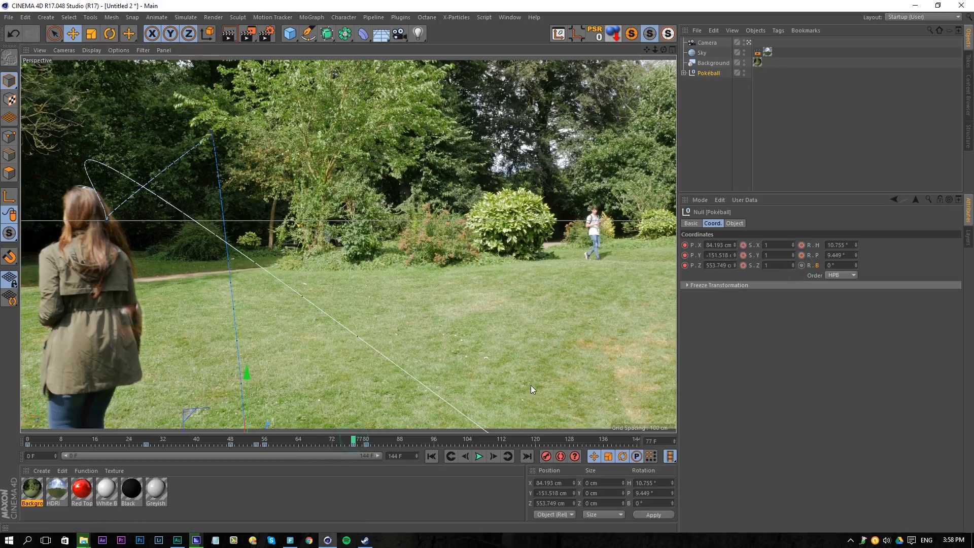
pyautogui.keyDown('ctrl'); pyautogui.keyDown('shift'); pyautogui.click(801, 245); pyautogui.keyUp('shift'); pyautogui.keyUp('ctrl')
pyautogui.click(366, 439)
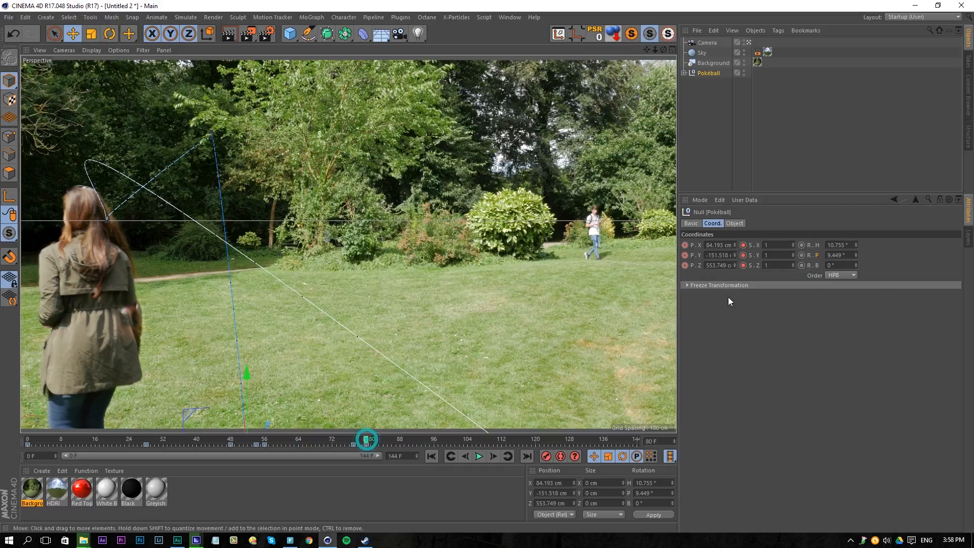
# - Play the animation from frame 41 into the fall to check the Pokéball without rotation keys
pyautogui.click(202, 440)
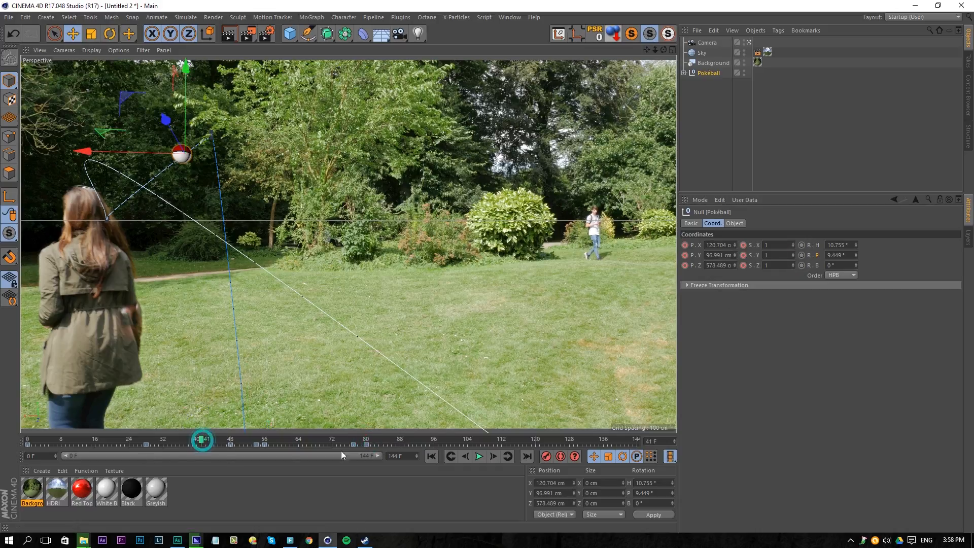
pyautogui.click(480, 456)
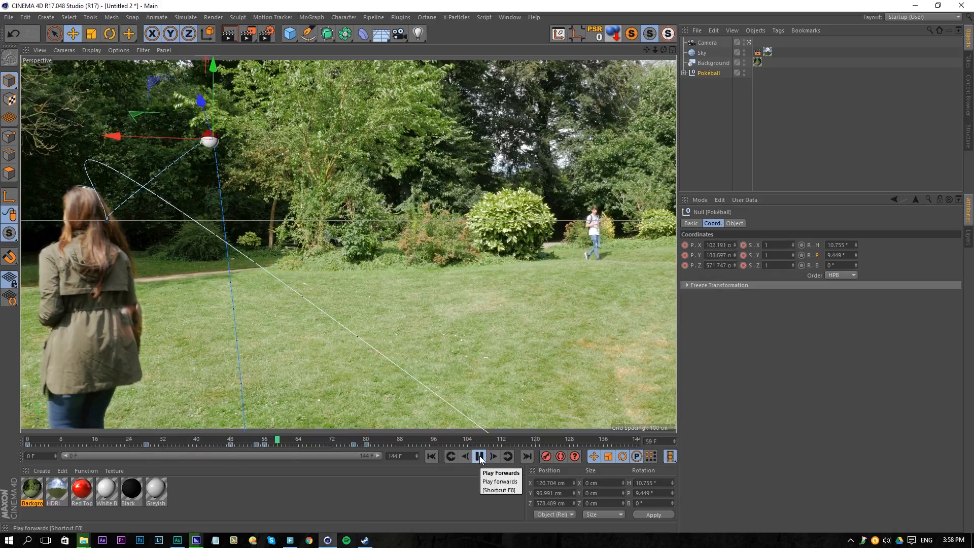
pyautogui.click(480, 458)
# - Reopen the F-curve timeline and display all of the Pokéball's position and scale curves
pyautogui.click(509, 17)
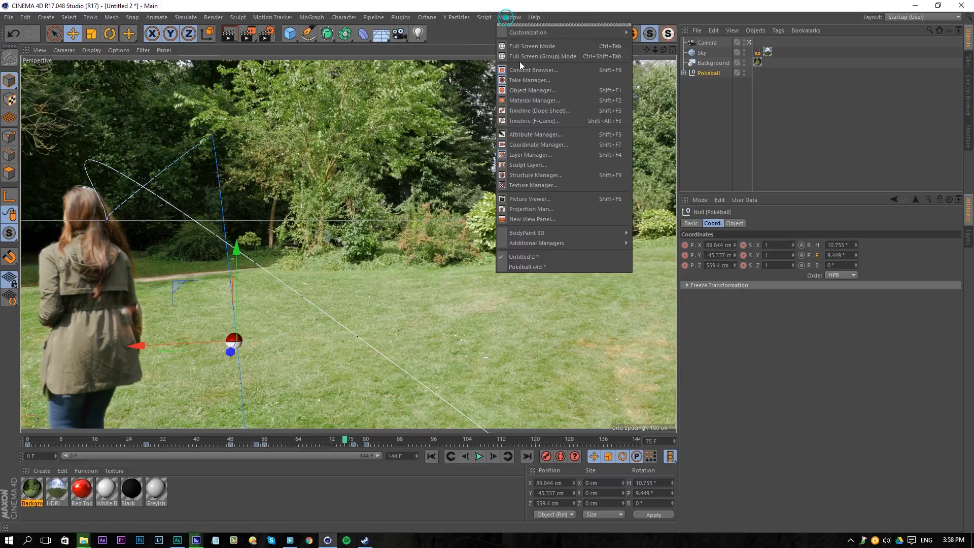
pyautogui.click(519, 24)
pyautogui.click(574, 15)
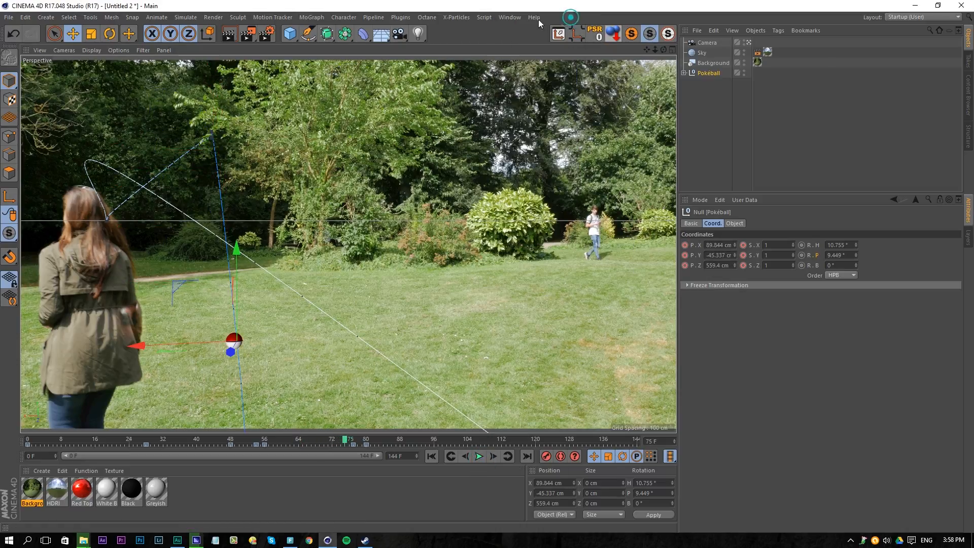
pyautogui.click(510, 17)
pyautogui.click(534, 121)
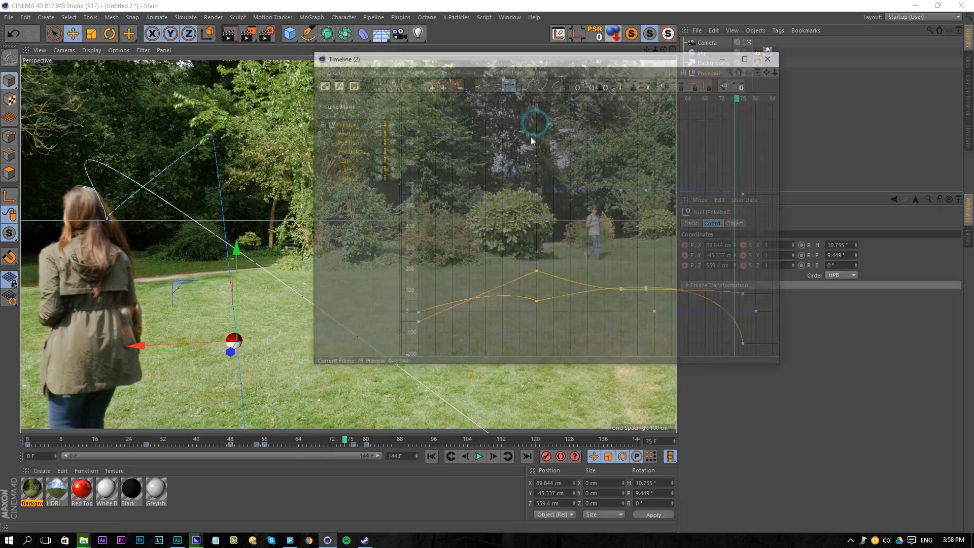
pyautogui.click(349, 124)
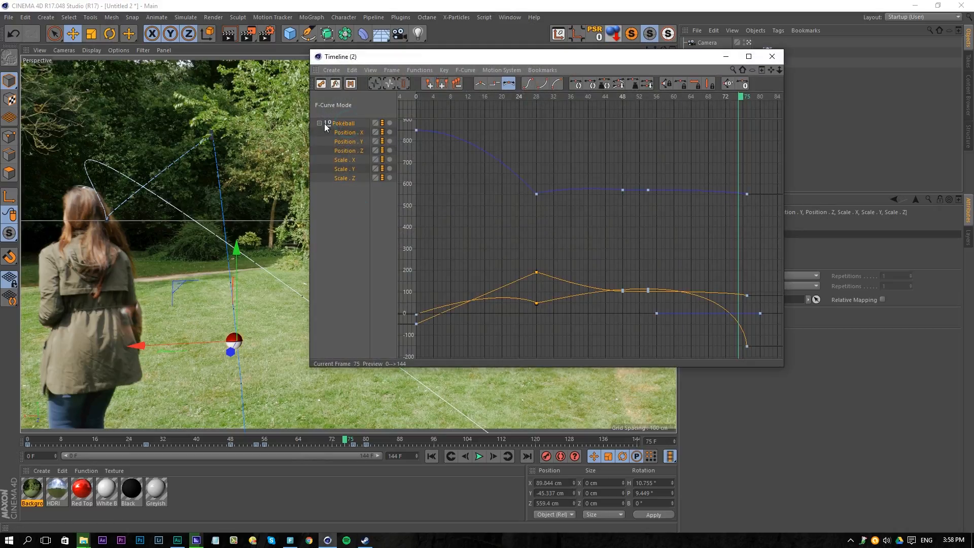
pyautogui.click(319, 123)
pyautogui.click(318, 123)
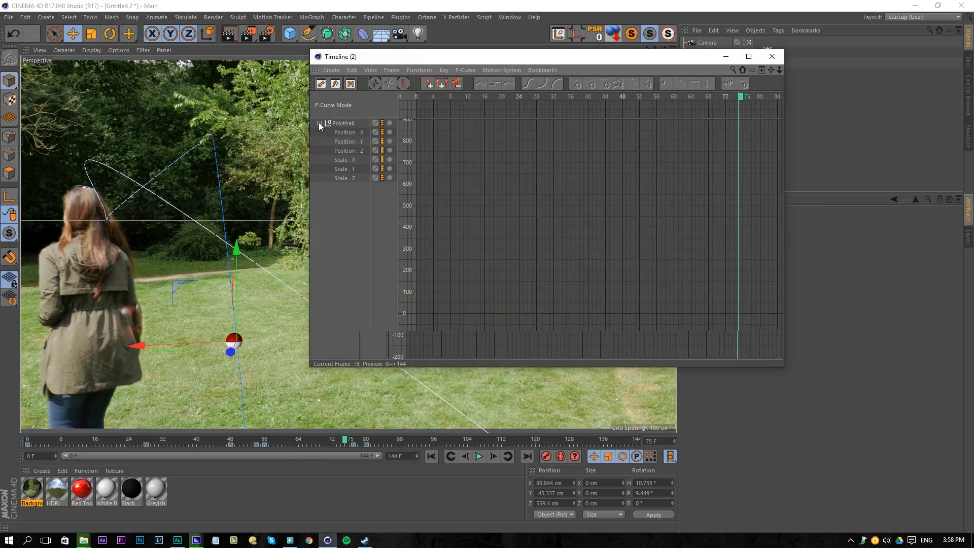
pyautogui.click(340, 161)
pyautogui.click(346, 141)
pyautogui.click(348, 125)
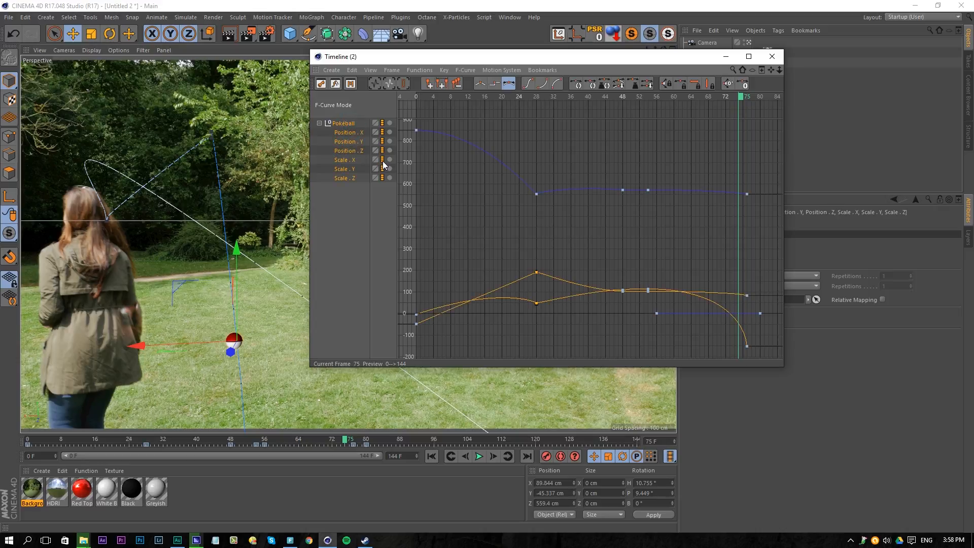
# - Close the F-curve timeline and key the Pokéball's H, P and B rotation at 0° on frame 0
pyautogui.moveTo(449, 65); pyautogui.dragTo(246, 64)
pyautogui.click(762, 246)
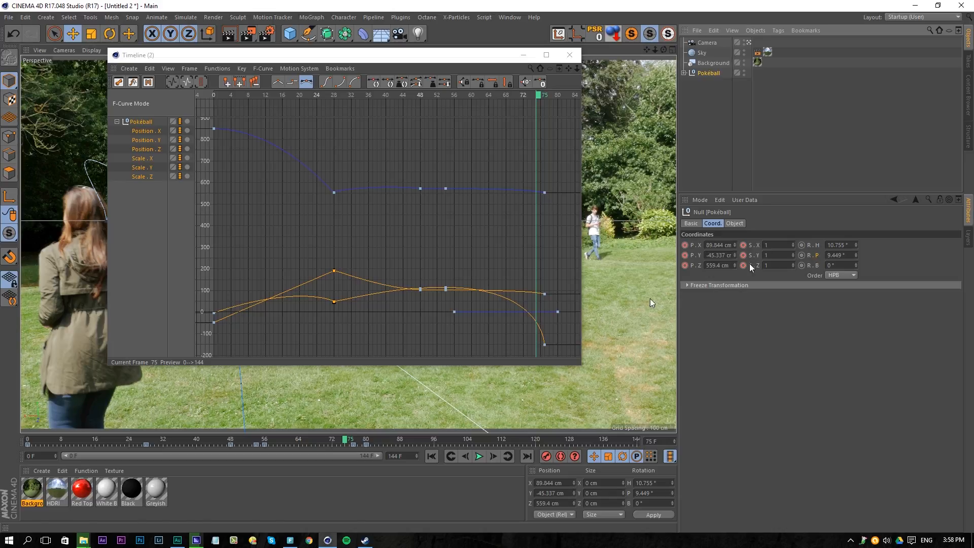
pyautogui.moveTo(345, 440); pyautogui.dragTo(230, 450)
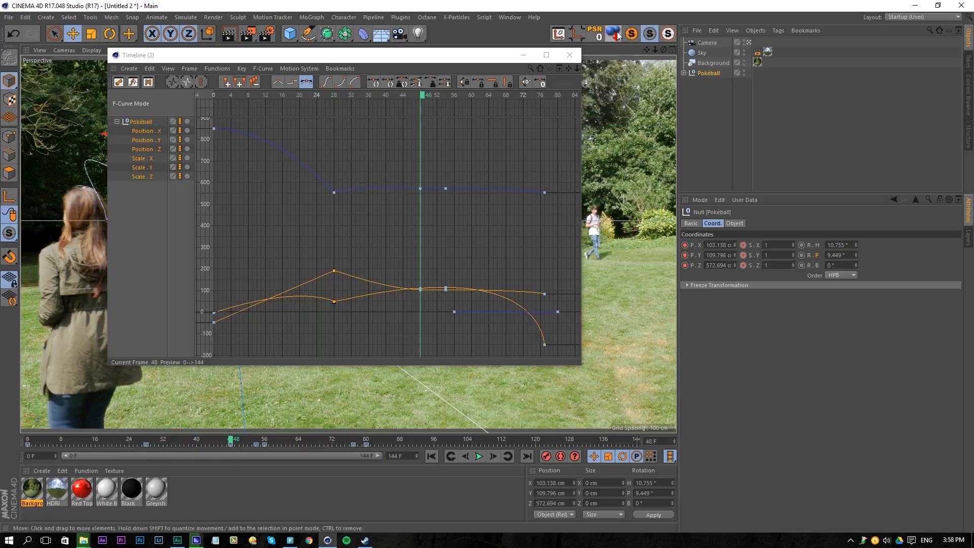
pyautogui.click(569, 54)
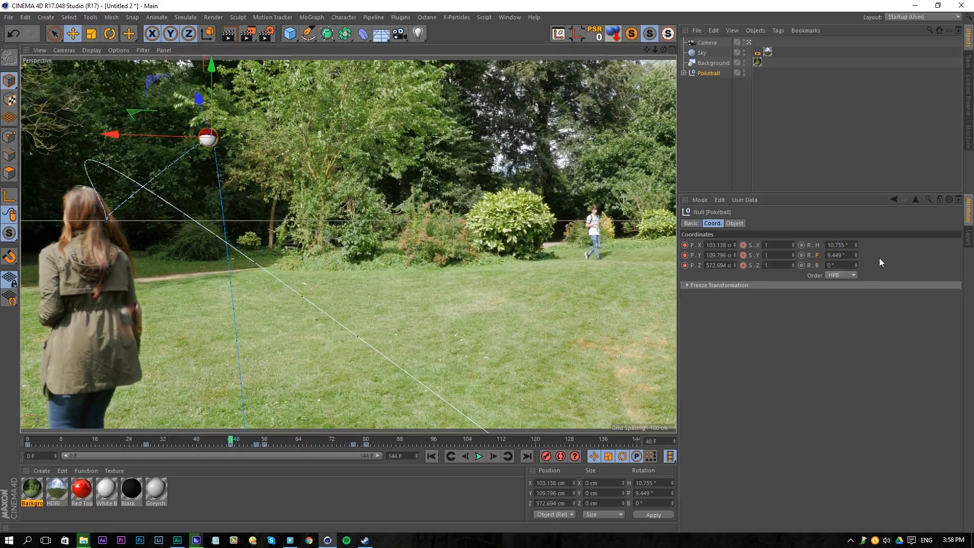
pyautogui.click(432, 456)
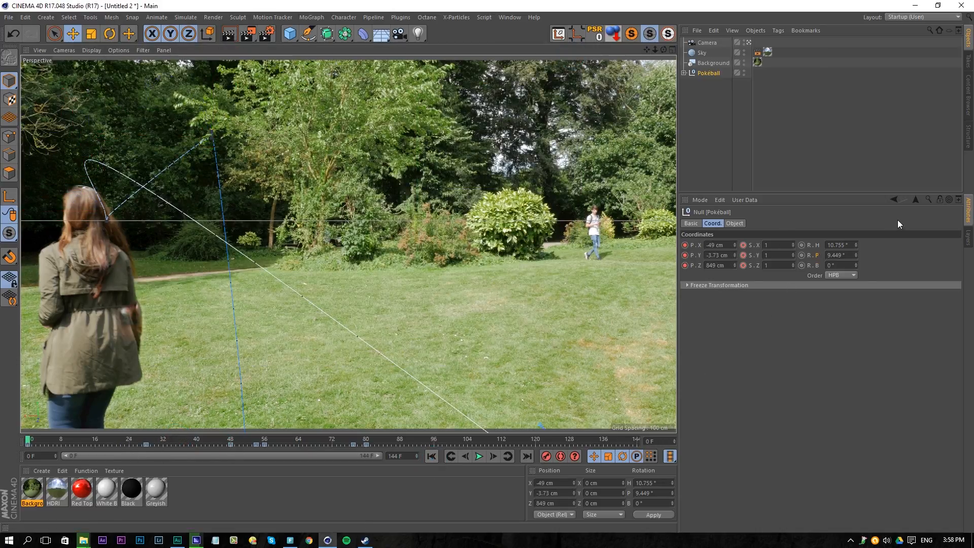
pyautogui.click(848, 246)
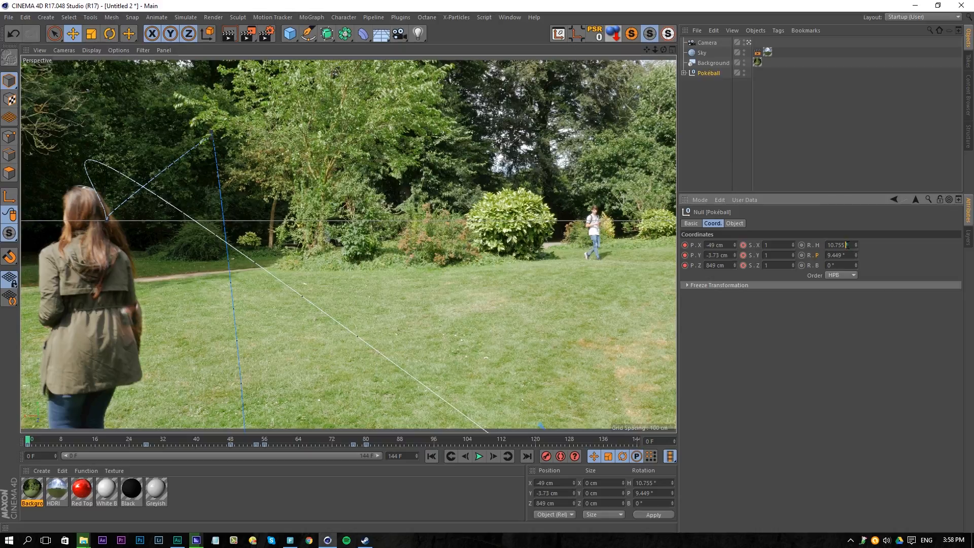
pyautogui.click(801, 255)
# - On frame 48, set and key the Pokéball's rotation to H 426°, P 366° and B 385°
pyautogui.moveTo(135, 439); pyautogui.dragTo(231, 449)
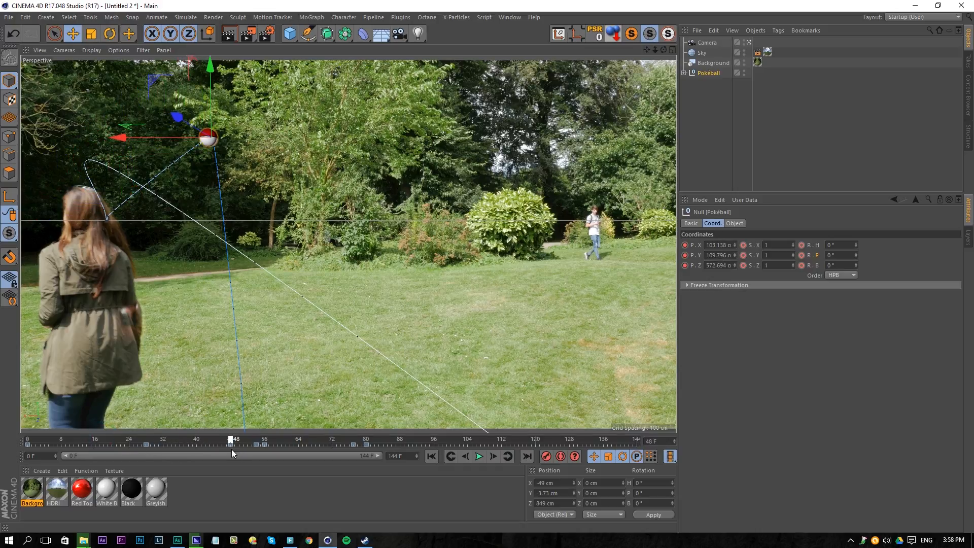
pyautogui.moveTo(855, 245); pyautogui.dragTo(855, 174)
pyautogui.moveTo(855, 255); pyautogui.dragTo(855, 223)
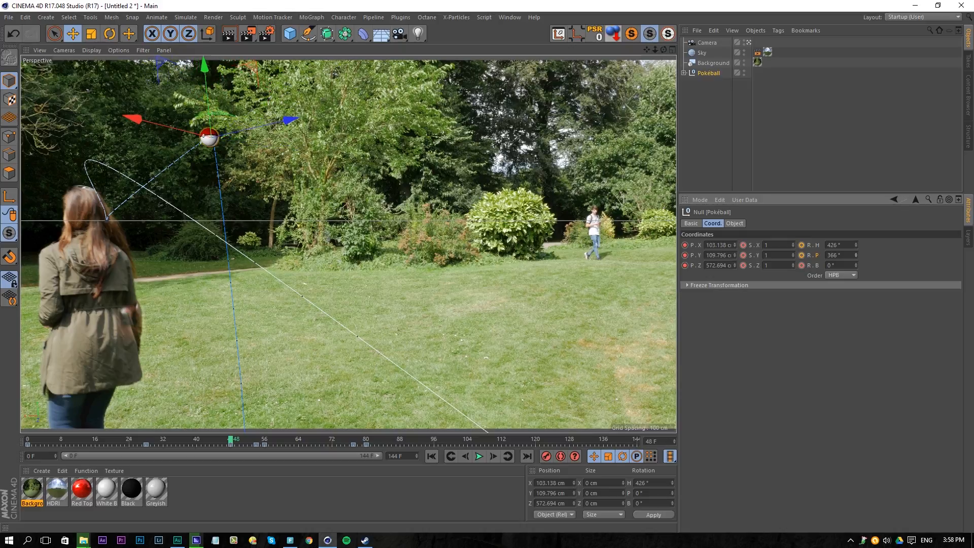
pyautogui.moveTo(855, 265); pyautogui.dragTo(855, 242)
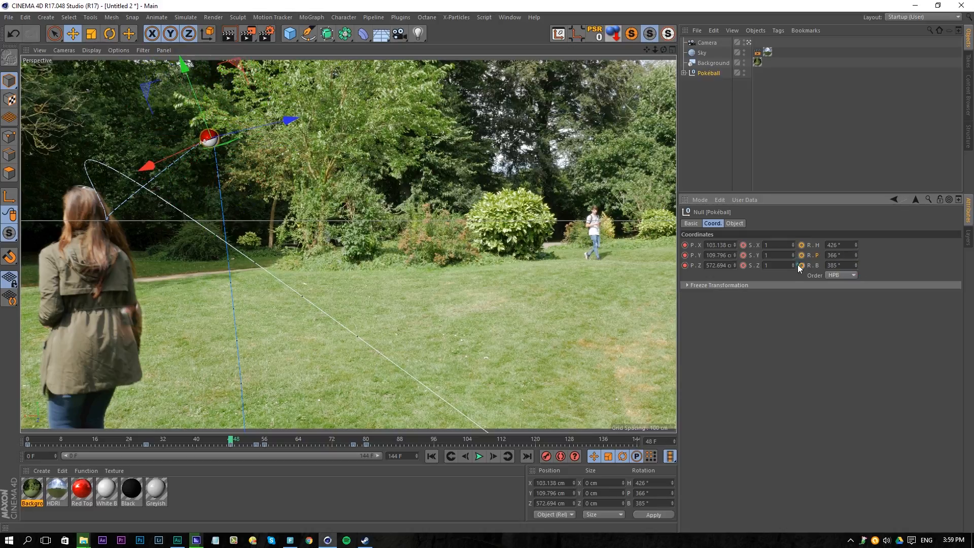
# - Play the animation from frame 0 into the fall to check the newly keyed Pokéball spin
pyautogui.click(432, 456)
pyautogui.click(478, 456)
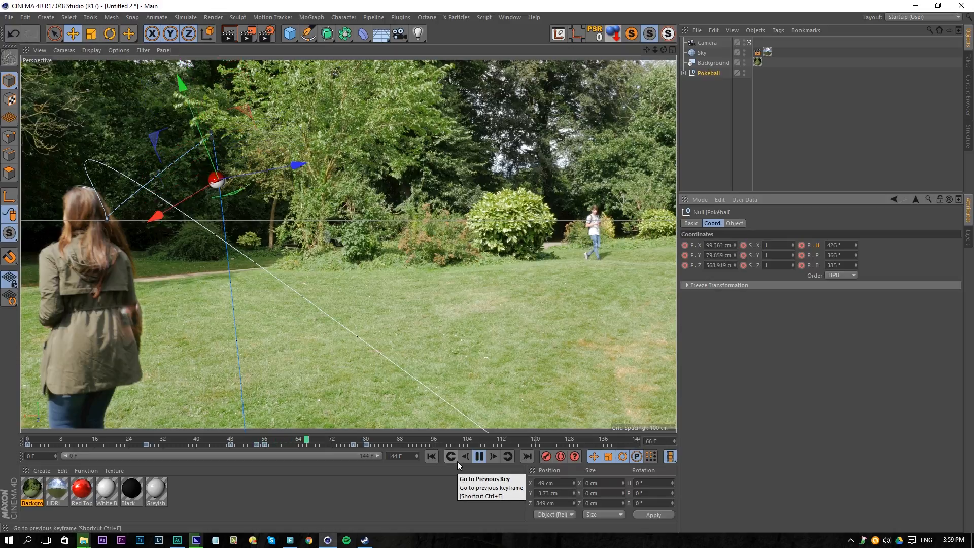
pyautogui.click(479, 456)
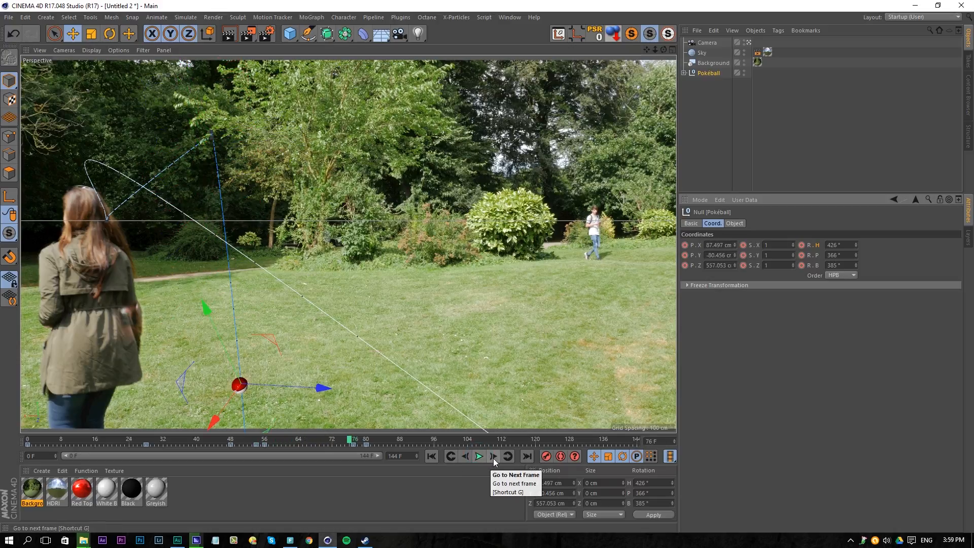
# - Advance to frame 78, increase the Pokéball's H, P and B rotation, and key all three values
pyautogui.click(493, 456)
pyautogui.click(493, 456)
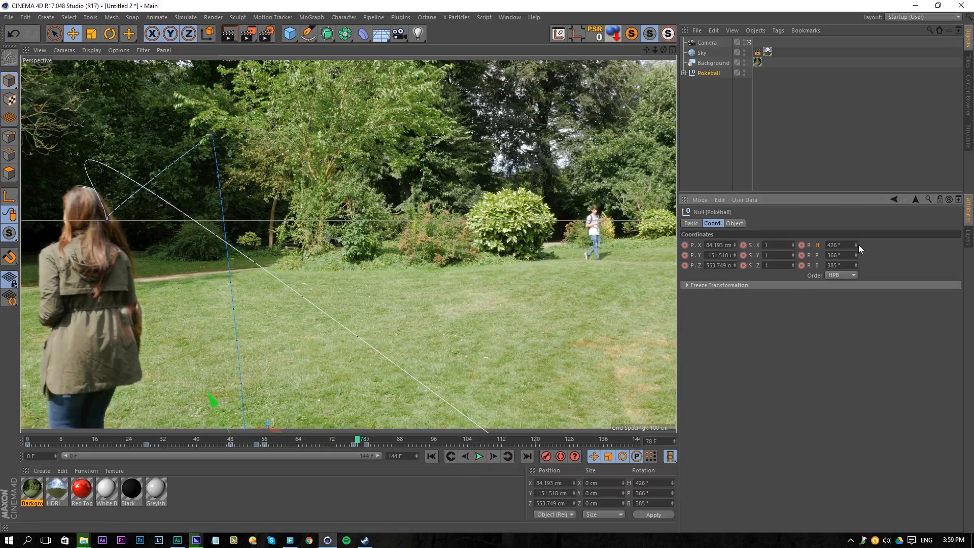
pyautogui.moveTo(856, 253); pyautogui.dragTo(862, 227)
pyautogui.moveTo(857, 265); pyautogui.dragTo(858, 246)
pyautogui.click(802, 254)
pyautogui.click(802, 264)
# - Play the animation from frame 0 to check the Pokéball's continued rotation during the fall
pyautogui.click(431, 456)
pyautogui.click(478, 457)
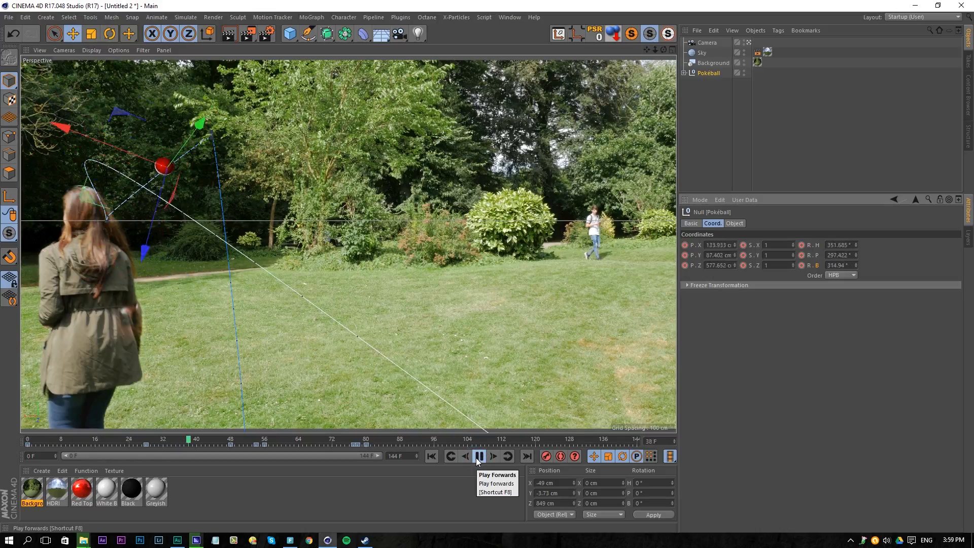
pyautogui.click(478, 456)
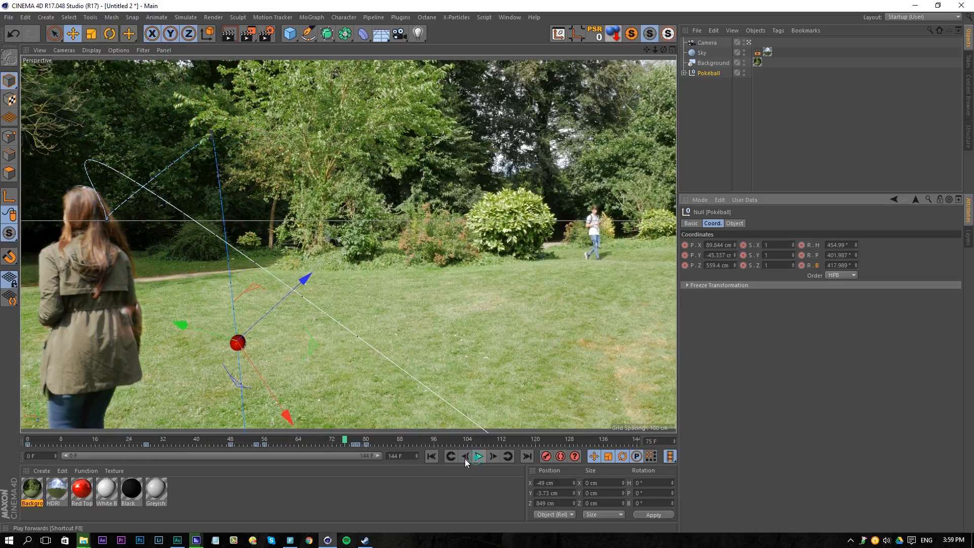
# - In the F-curve timeline, shorten the frame 0 tangents of the Pokéball's three rotation curves to 0 frames
pyautogui.click(509, 17)
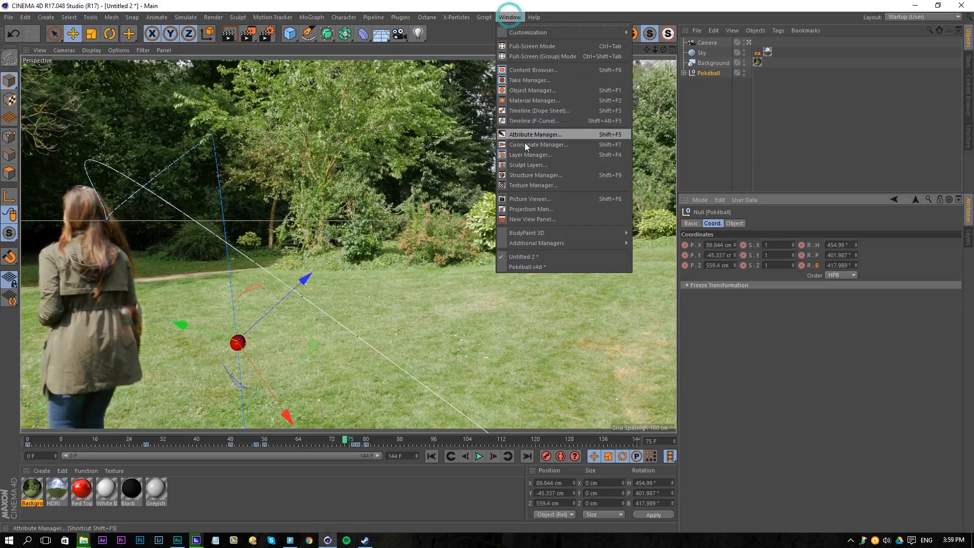
pyautogui.click(538, 121)
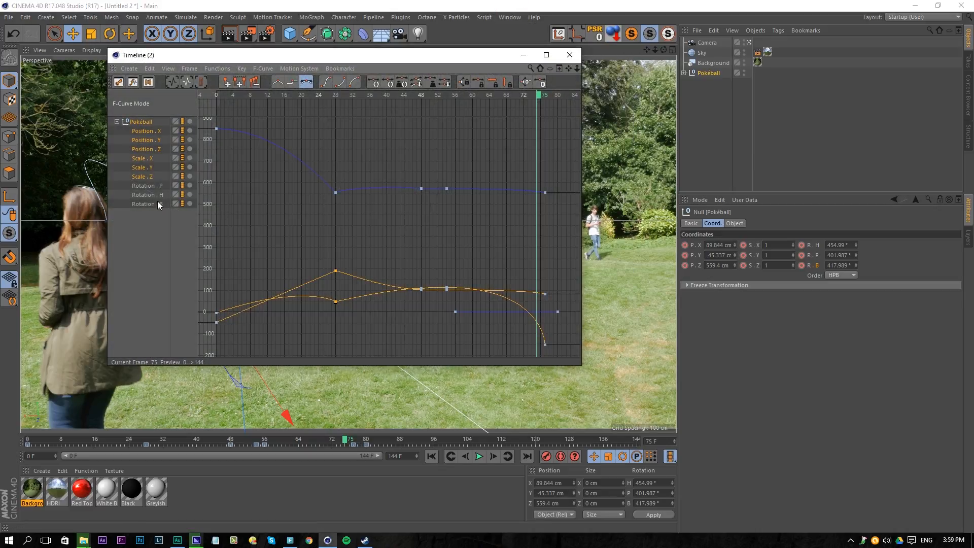
pyautogui.moveTo(147, 221); pyautogui.dragTo(146, 185)
pyautogui.moveTo(430, 260); pyautogui.dragTo(456, 238)
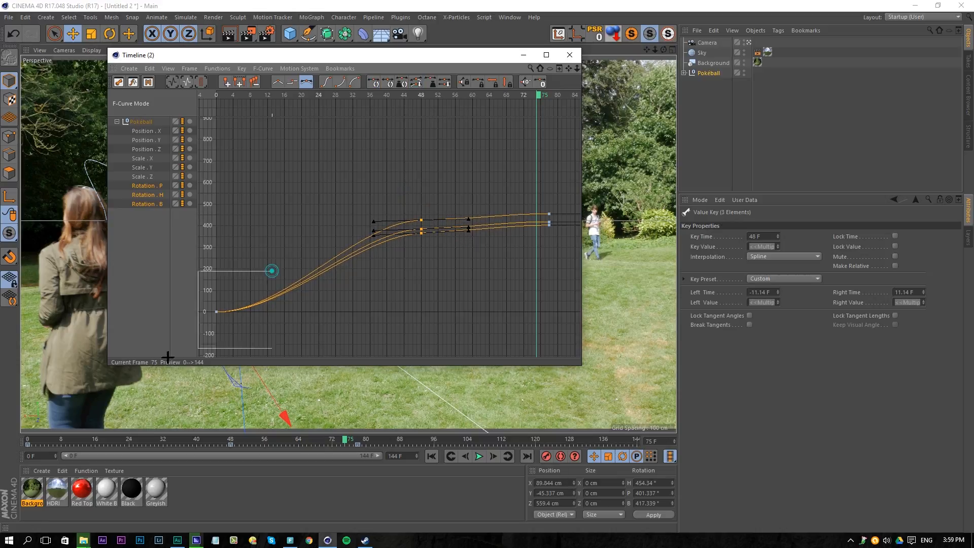
pyautogui.moveTo(272, 271); pyautogui.dragTo(167, 356)
pyautogui.moveTo(269, 311); pyautogui.dragTo(215, 314)
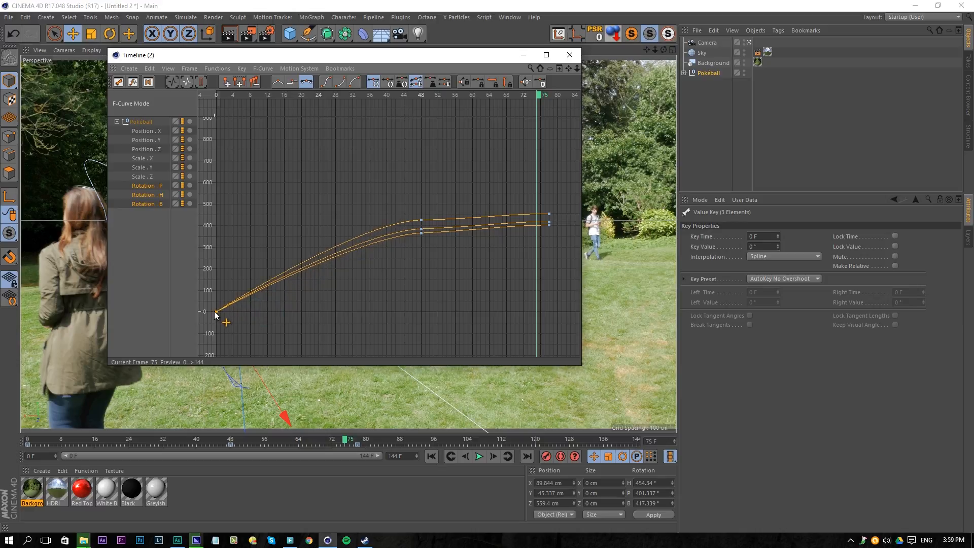
pyautogui.click(570, 55)
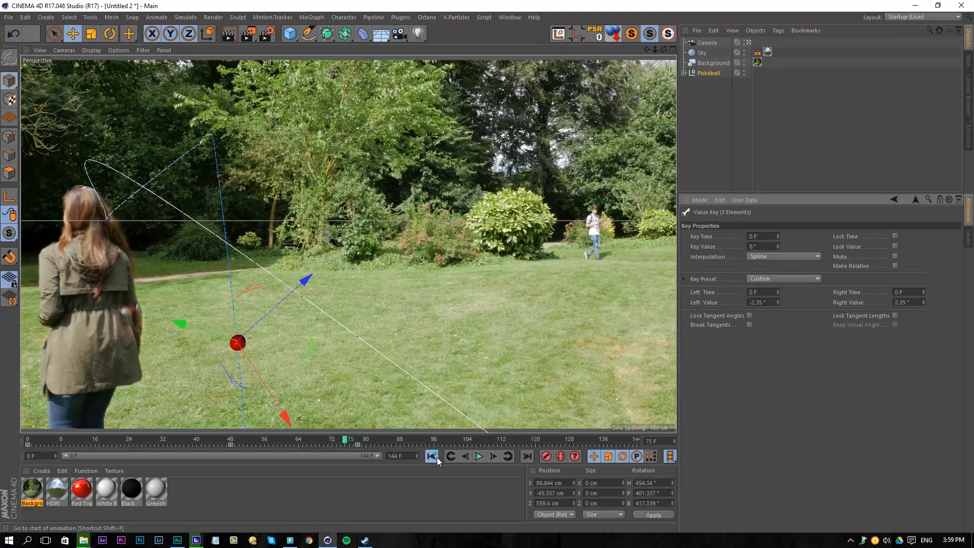
# - Play the animation from frame 0 to check the spin with the adjusted start of the rotation curves
pyautogui.click(432, 456)
pyautogui.click(479, 456)
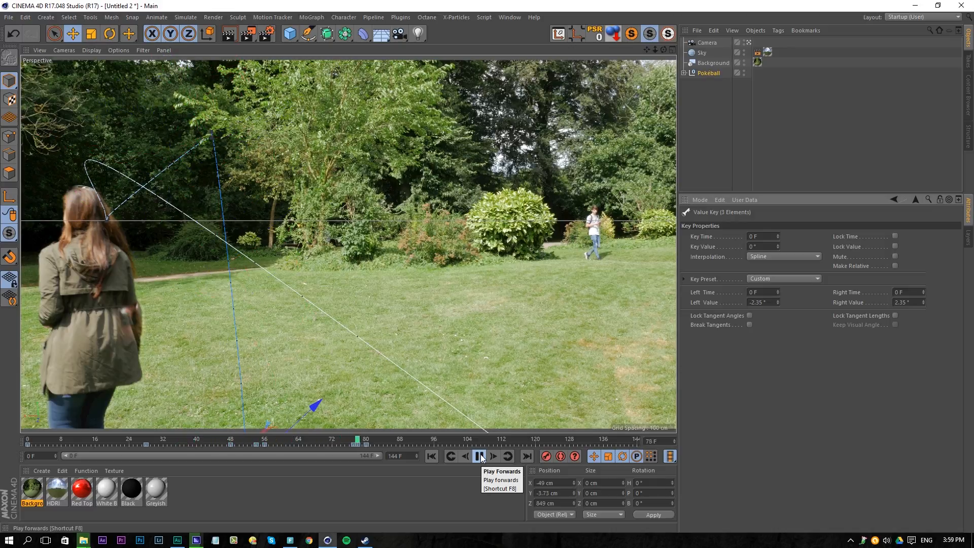
pyautogui.click(479, 456)
# - Flatten and lengthen the rotation curves' frame 48 tangents to about 15 frames, and shorten their frame 78 tangents to 0 frames
pyautogui.moveTo(360, 439); pyautogui.dragTo(256, 440)
pyautogui.click(510, 17)
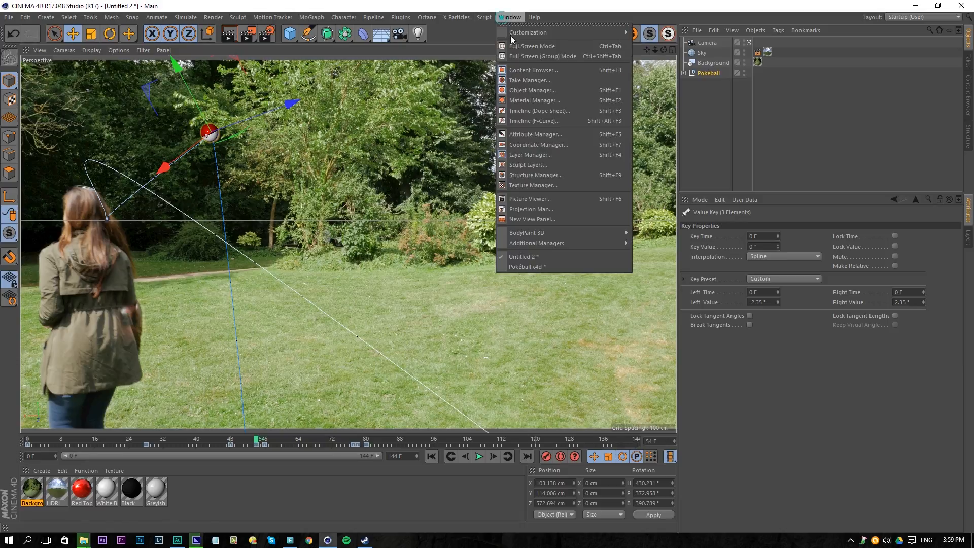
pyautogui.click(539, 122)
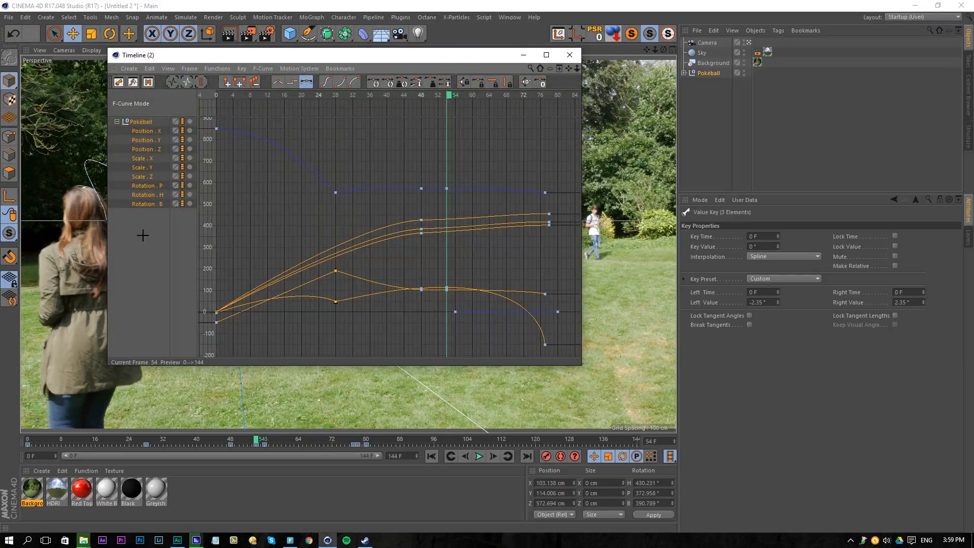
pyautogui.moveTo(142, 234); pyautogui.dragTo(148, 183)
pyautogui.moveTo(393, 252); pyautogui.dragTo(393, 252)
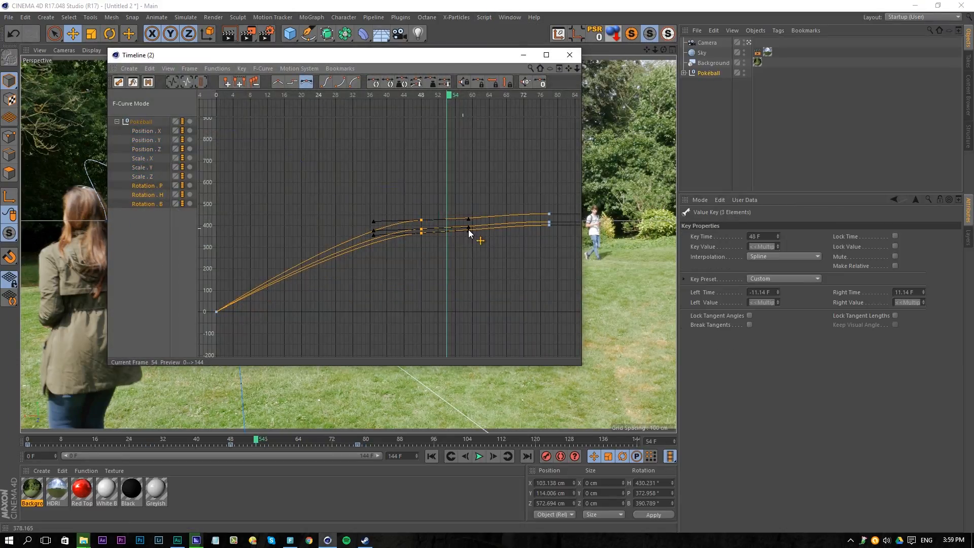
pyautogui.moveTo(470, 234); pyautogui.dragTo(487, 236)
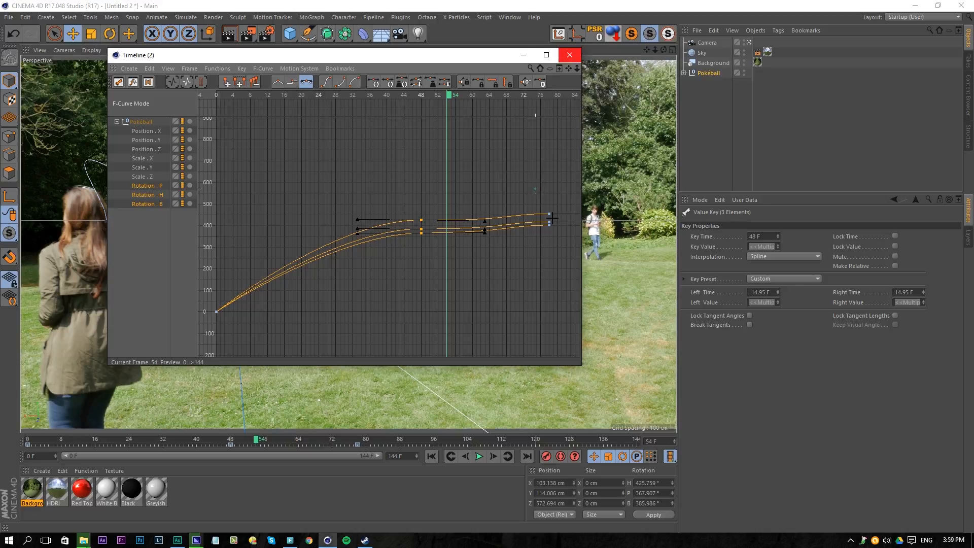
pyautogui.moveTo(551, 217); pyautogui.dragTo(522, 232)
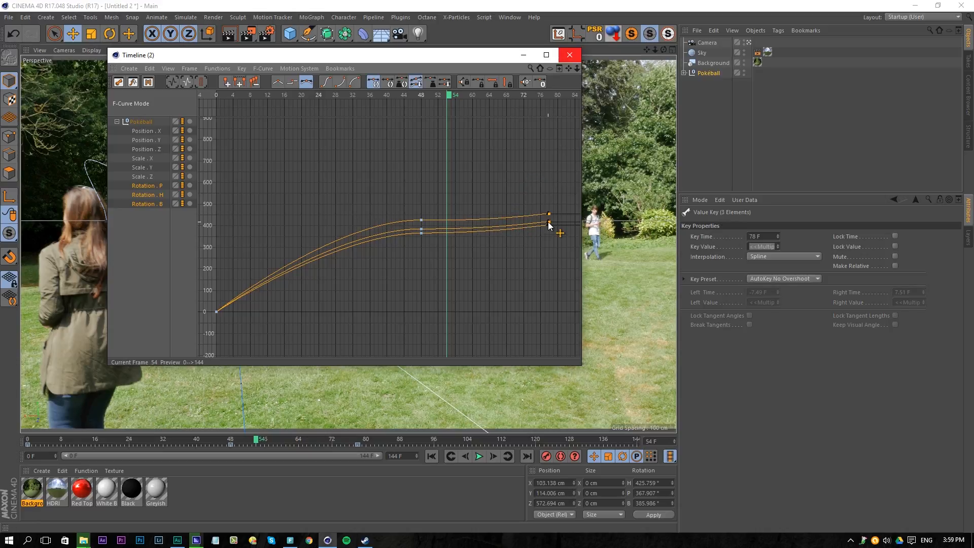
pyautogui.moveTo(549, 225); pyautogui.dragTo(550, 224)
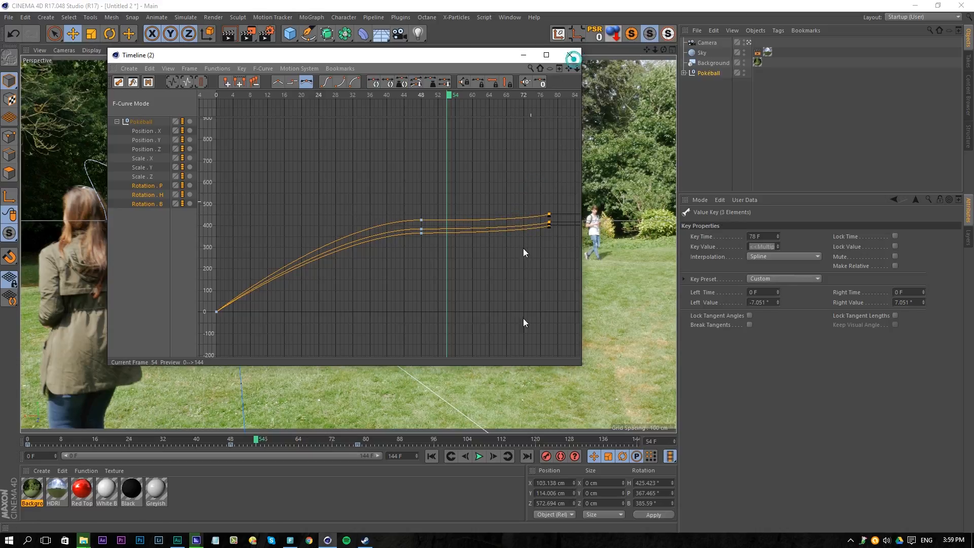
pyautogui.click(569, 54)
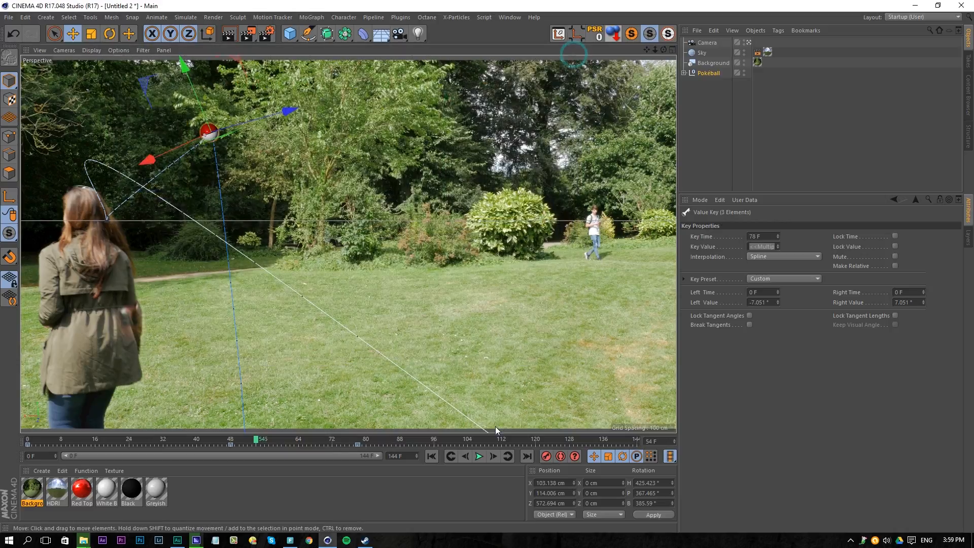
# - Play the animation from frame 0 to check the reshaped rotation curves, and return to the start
pyautogui.click(432, 456)
pyautogui.click(479, 455)
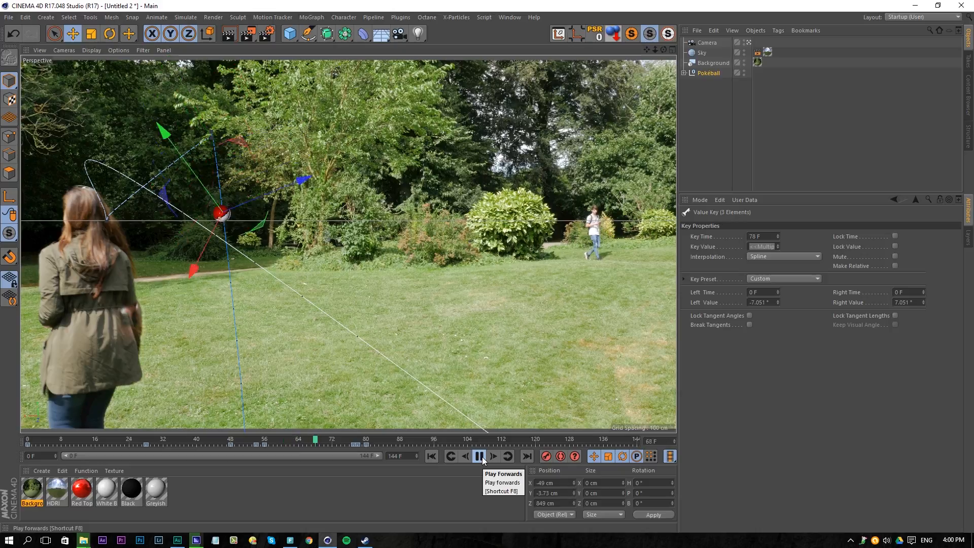
pyautogui.click(482, 457)
pyautogui.click(432, 456)
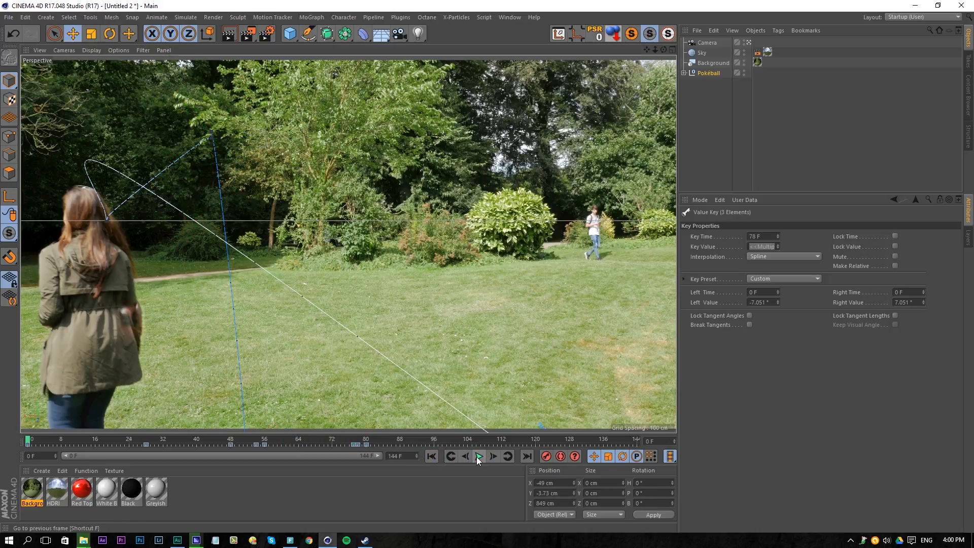
# - Expand the Pokéball hierarchy, select its Top Part null and collapse the nested groups
pyautogui.click(694, 89)
pyautogui.click(684, 72)
pyautogui.click(712, 83)
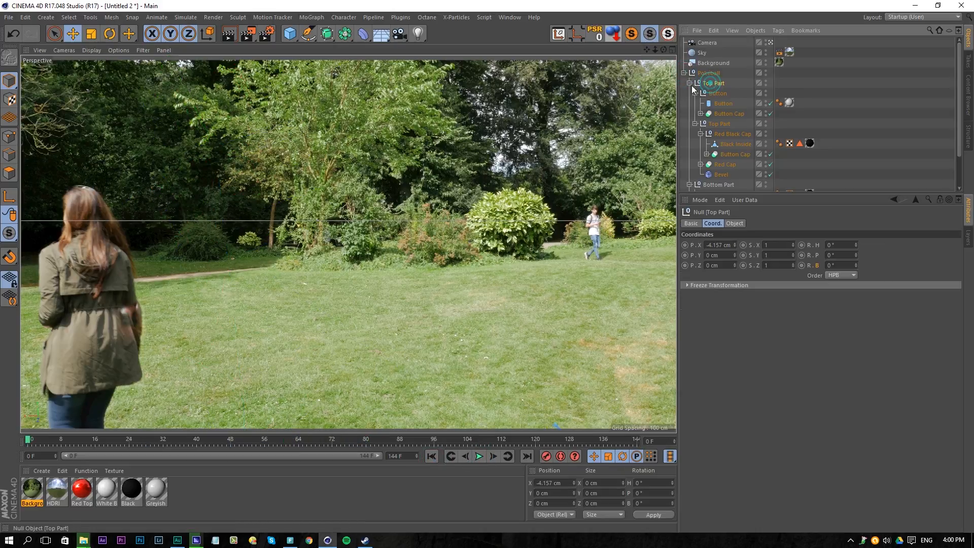
pyautogui.click(690, 84)
pyautogui.click(689, 94)
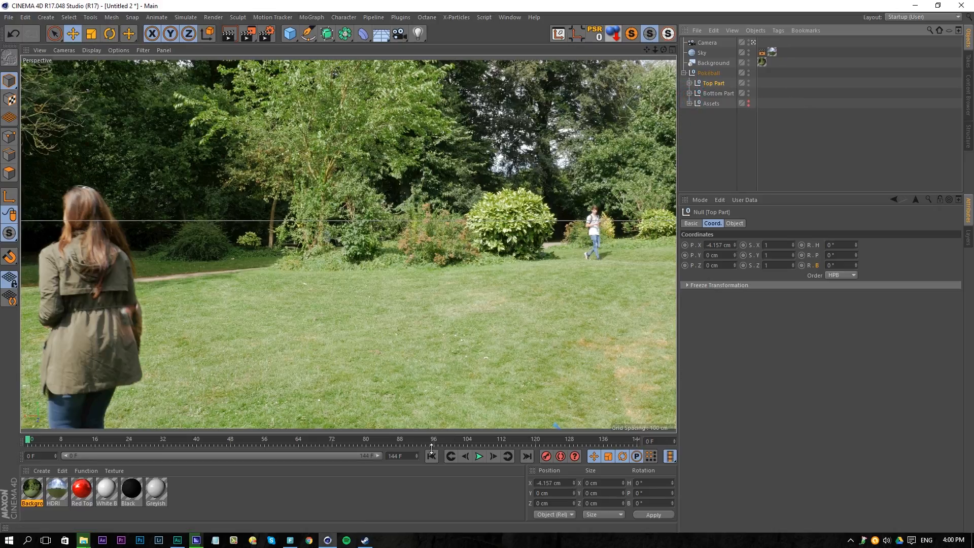
# - Undo a test rotation of the Top Part on frame 43 and key its B rotation at 0° there
pyautogui.click(480, 455)
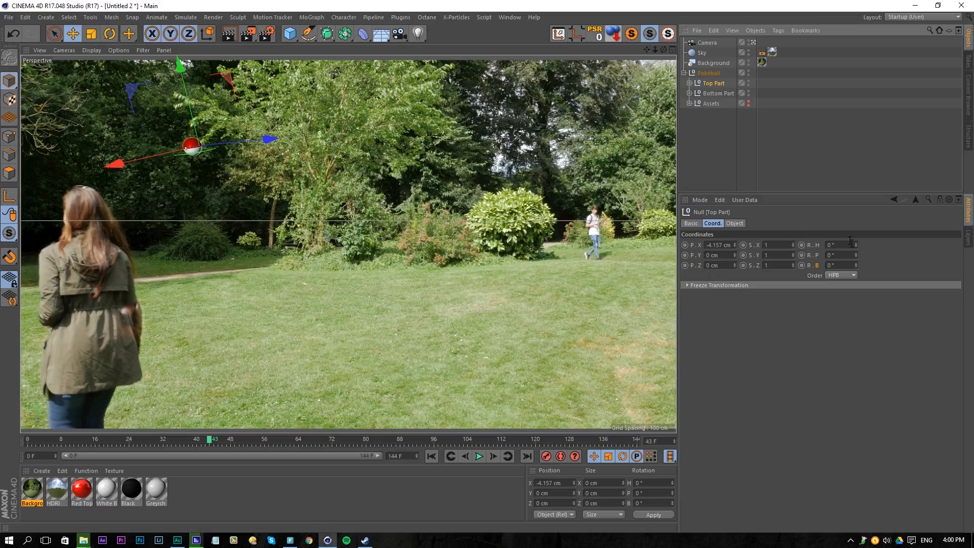
pyautogui.moveTo(856, 255); pyautogui.dragTo(856, 278)
pyautogui.hotkey('ctrl', 'z')
pyautogui.hotkey('ctrl', 'z')
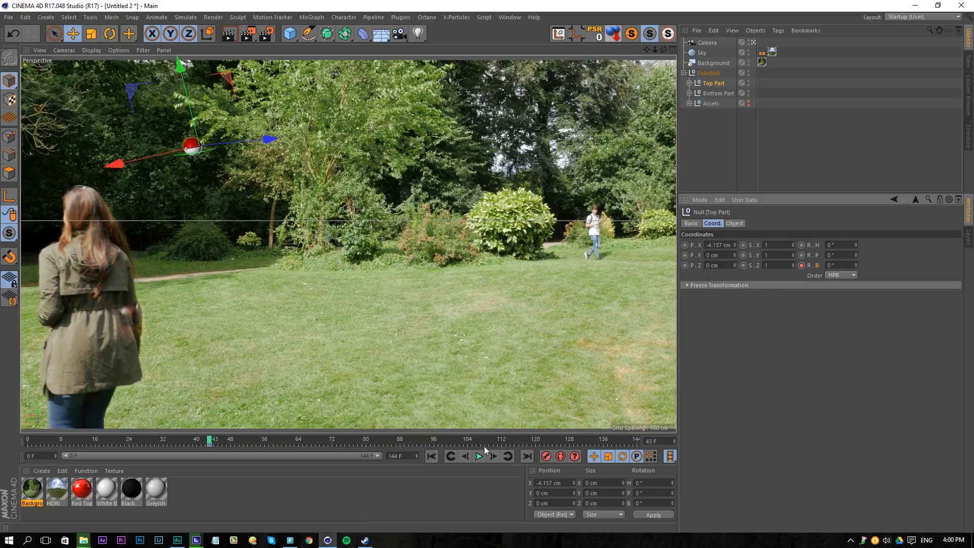
# - Swing the Pokéball's Top Part open on frame 50 by keying its B rotation at -65°
pyautogui.click(494, 455)
pyautogui.click(494, 456)
pyautogui.click(493, 455)
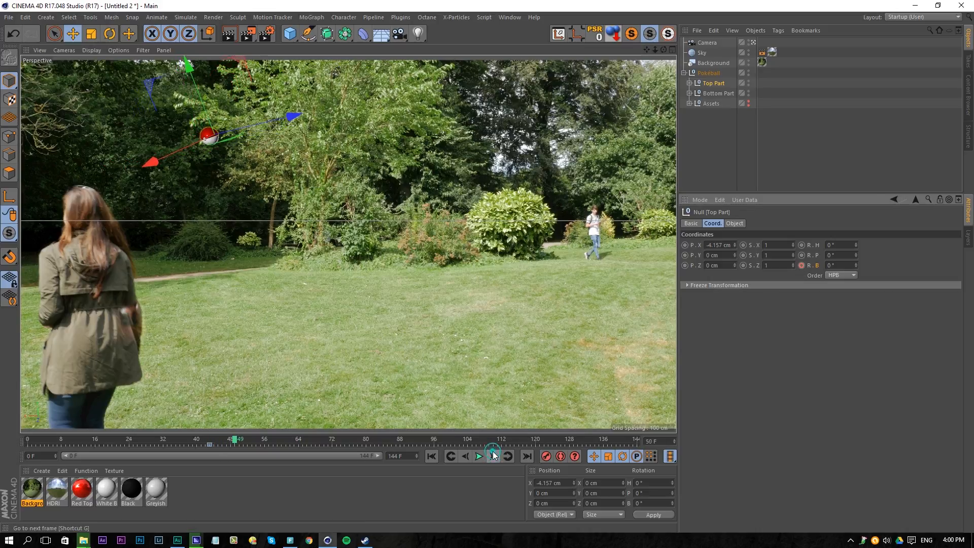
pyautogui.moveTo(857, 265); pyautogui.dragTo(794, 273)
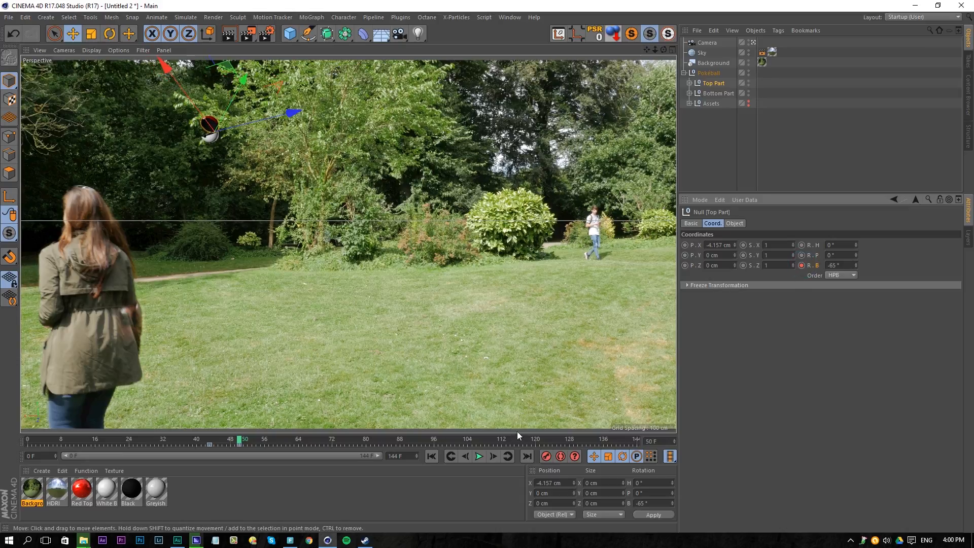
# - Hold the Pokéball's lid open by keying the Top Part's B rotation at -65° on frame 58
pyautogui.click(492, 455)
pyautogui.click(492, 455)
pyautogui.click(492, 456)
pyautogui.click(492, 455)
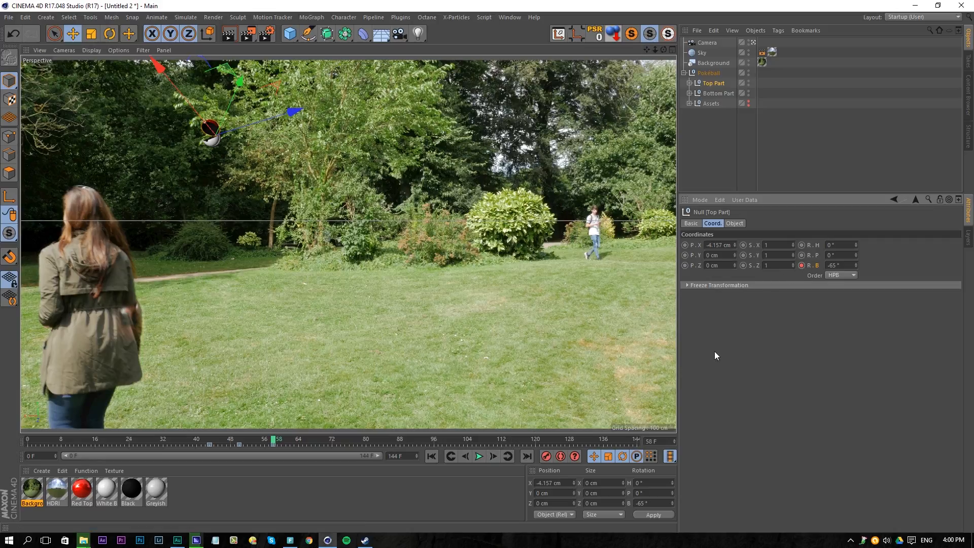
# - Close the Pokéball's lid on frame 64 by keying the Top Part's B rotation at 0°
pyautogui.click(492, 455)
pyautogui.click(492, 456)
pyautogui.click(492, 456)
pyautogui.click(492, 456)
pyautogui.click(492, 456)
pyautogui.click(491, 457)
pyautogui.doubleClick(847, 265)
pyautogui.write('0')
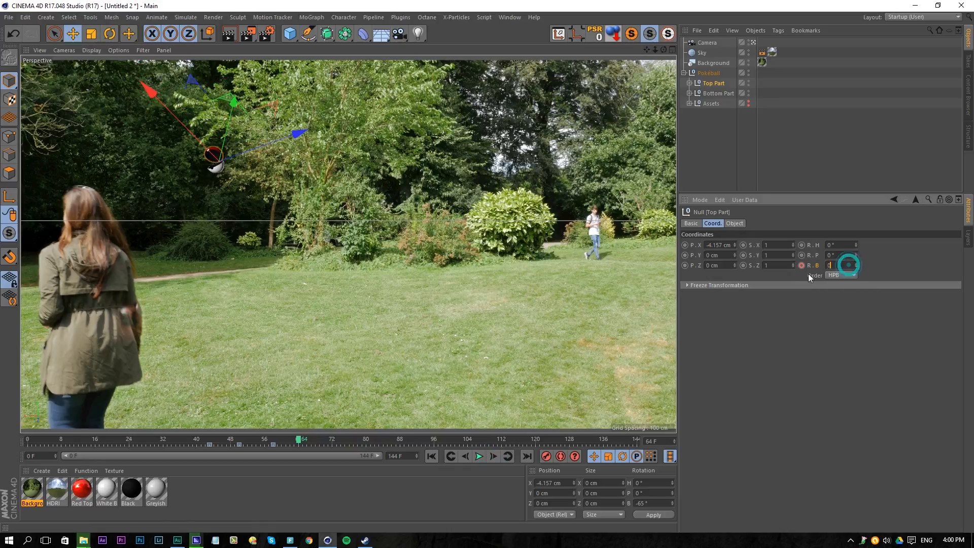
pyautogui.keyDown('ctrl'); pyautogui.click(801, 265); pyautogui.keyUp('ctrl')
# - Play the animation repeatedly from frame 0 to check the lid's opening and closing and where the ball leaves the view
pyautogui.click(477, 456)
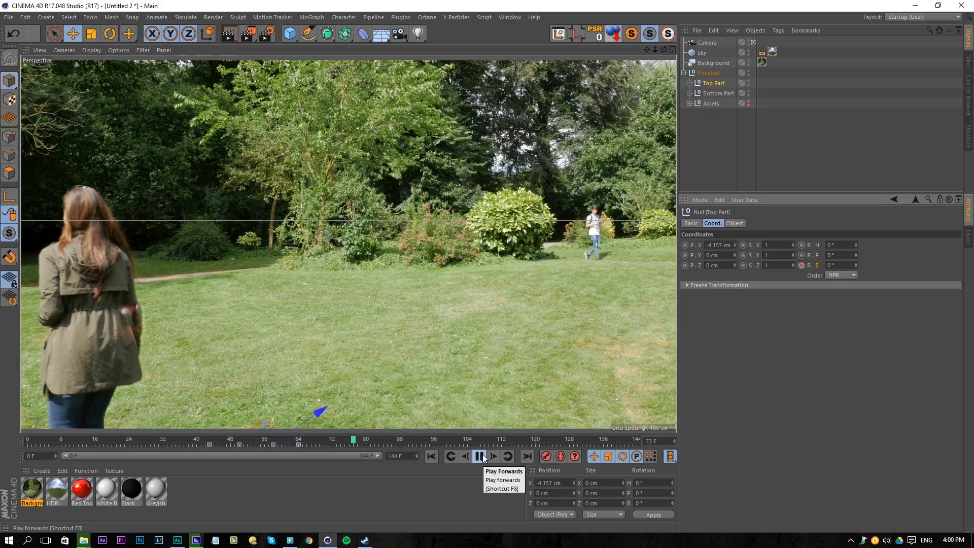
pyautogui.click(482, 455)
pyautogui.moveTo(404, 439); pyautogui.dragTo(27, 439)
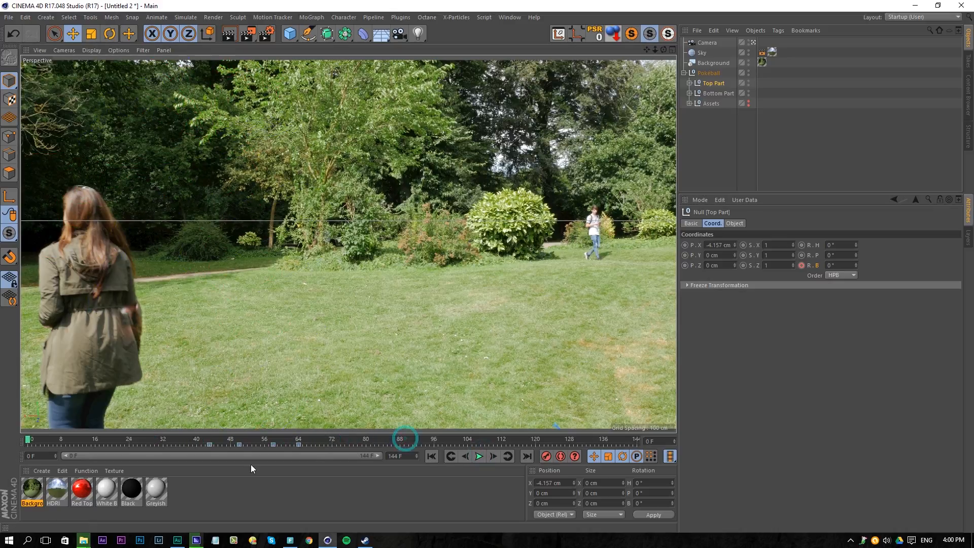
pyautogui.click(479, 455)
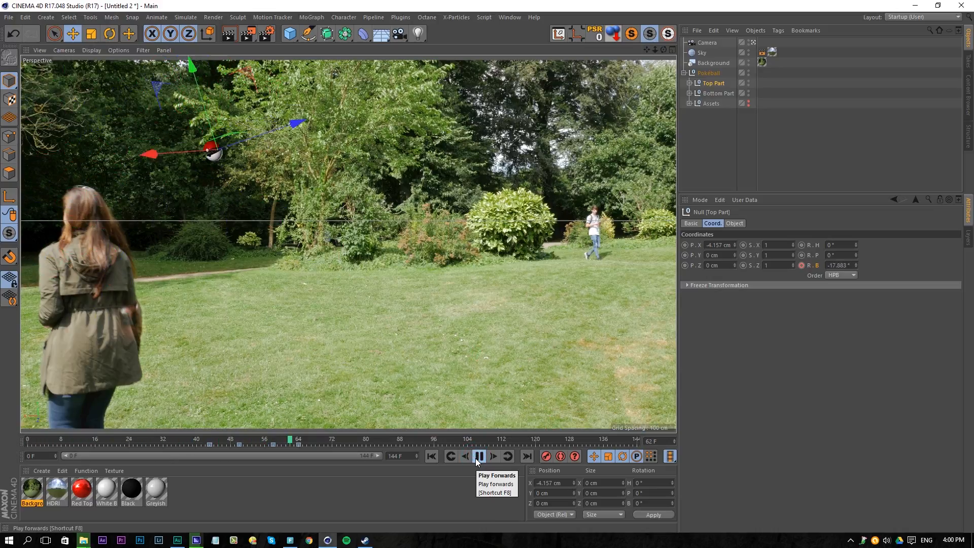
pyautogui.click(477, 456)
pyautogui.click(478, 457)
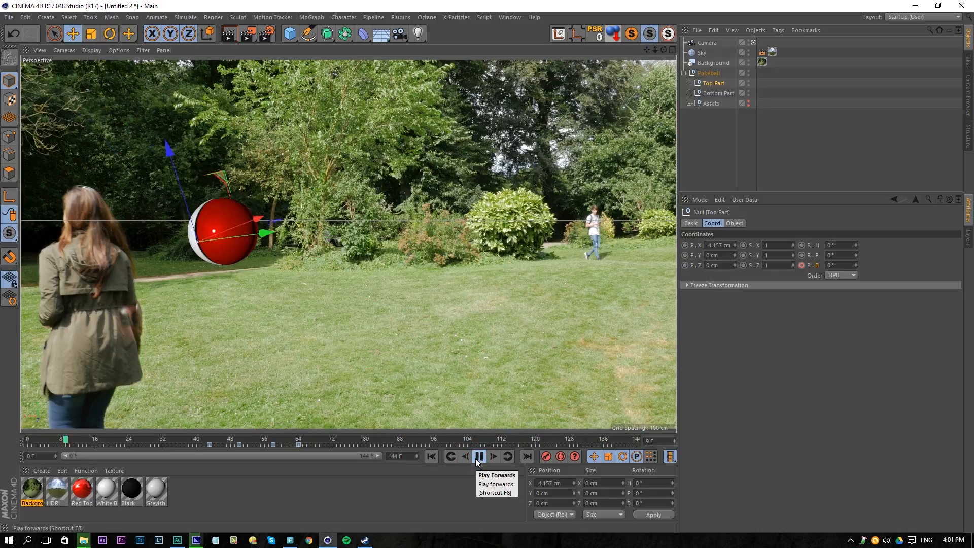
pyautogui.click(478, 456)
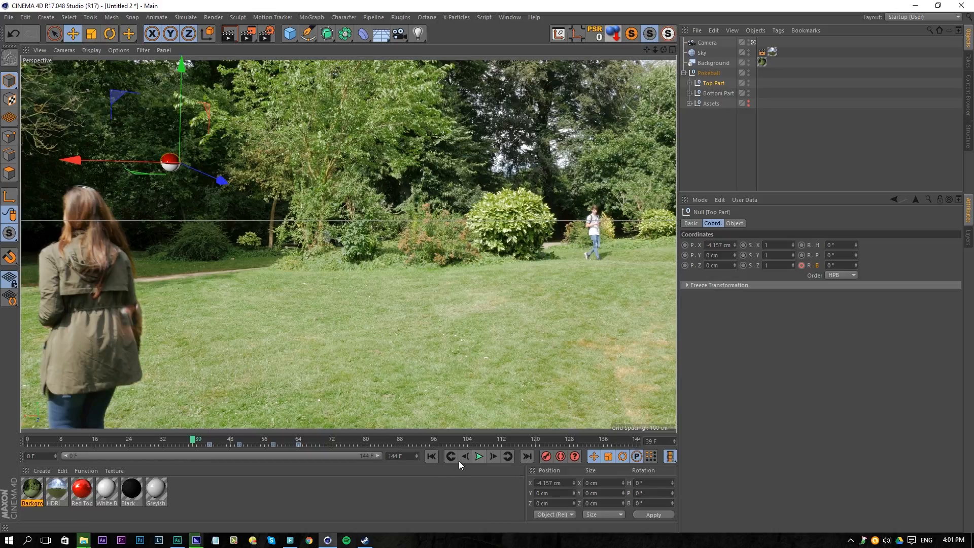
pyautogui.click(431, 456)
pyautogui.click(478, 456)
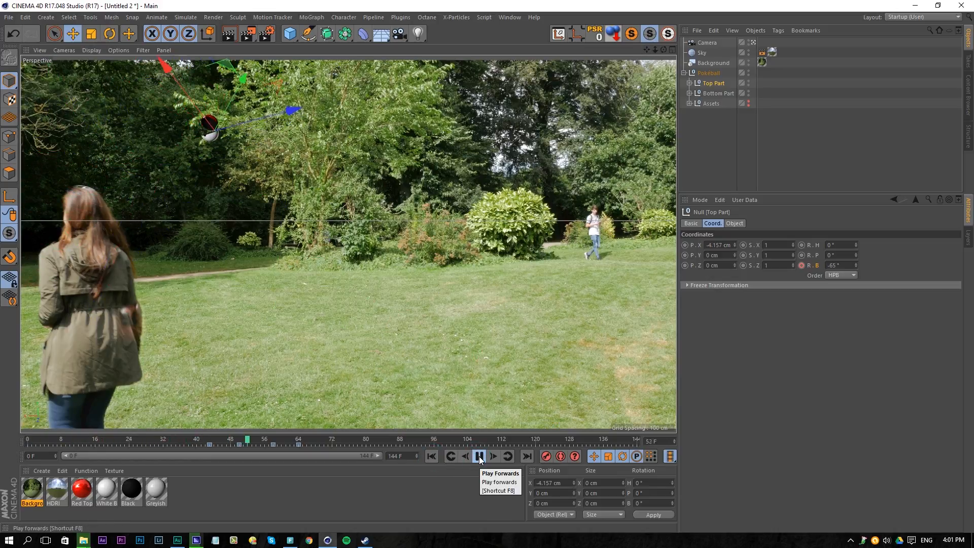
pyautogui.click(480, 456)
# - Shorten the animation so that it ends on frame 78
pyautogui.doubleClick(402, 456)
pyautogui.write('78')
pyautogui.press('Return')
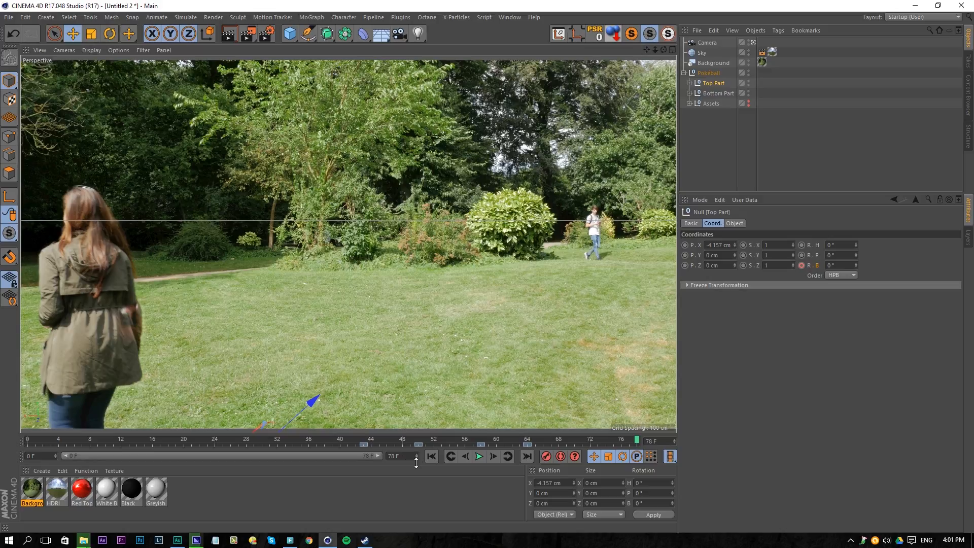
# - Collapse the Pokéball hierarchy and hide the Background object in both the viewport and the render
pyautogui.click(684, 72)
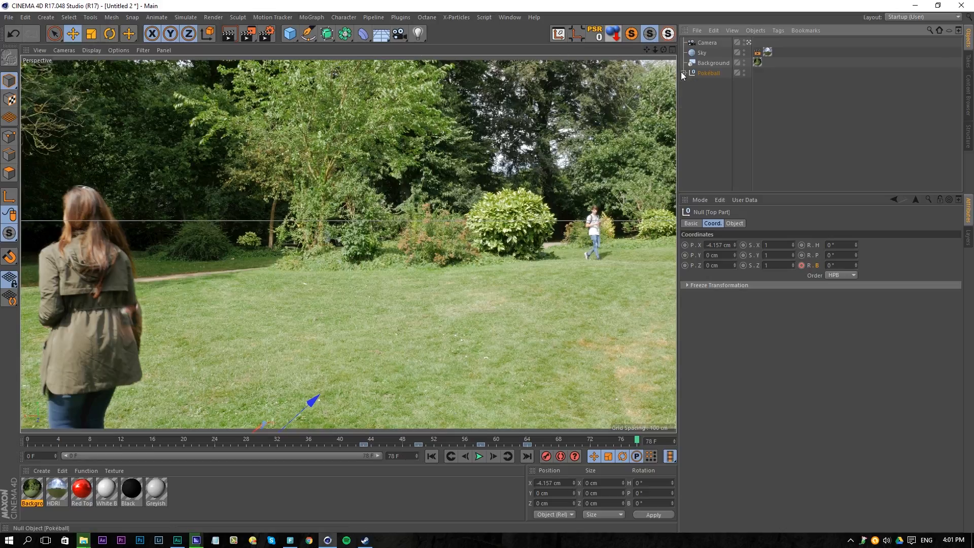
pyautogui.click(710, 62)
pyautogui.click(757, 53)
pyautogui.click(716, 63)
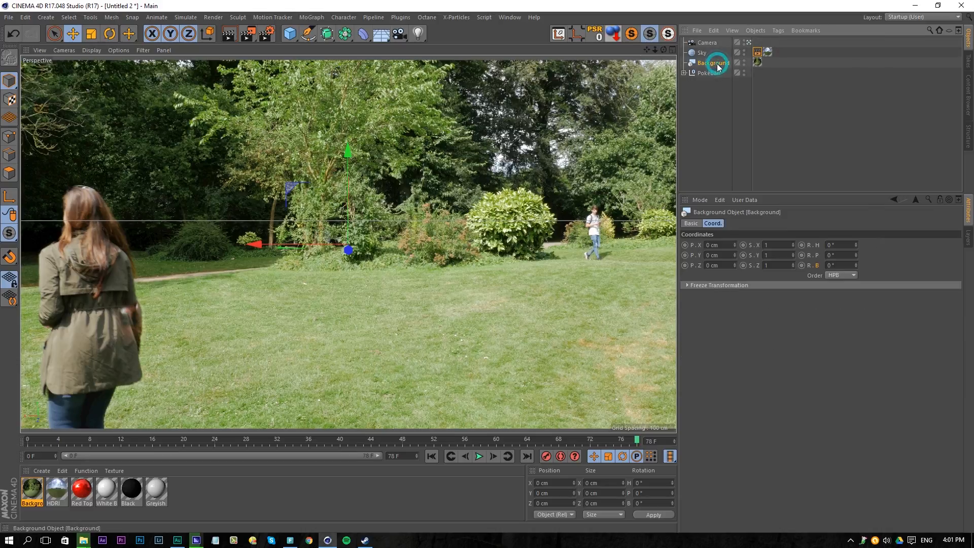
pyautogui.click(744, 62)
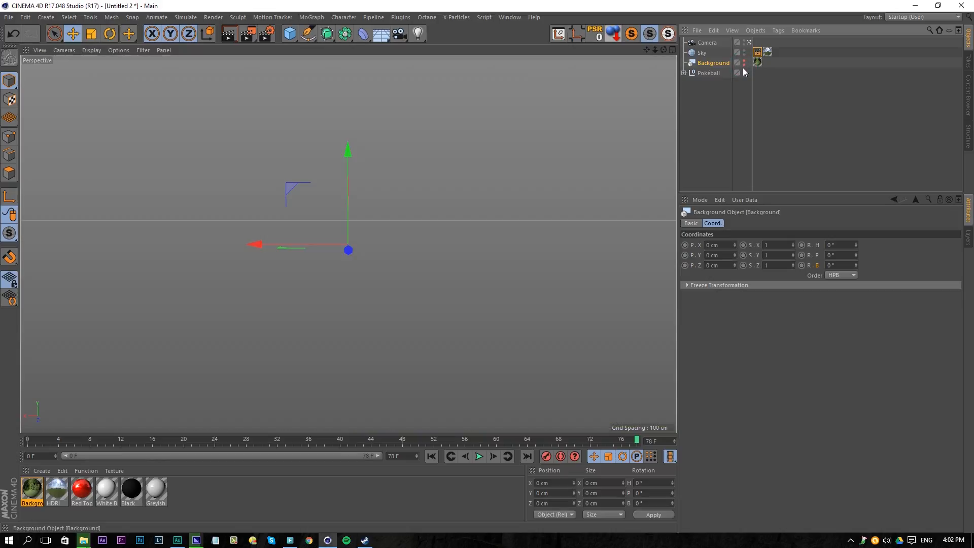
# - Render viewport previews of the Pokéball on frames 12 and 50, inspect the Black material, and return to the start
pyautogui.click(478, 456)
pyautogui.click(478, 457)
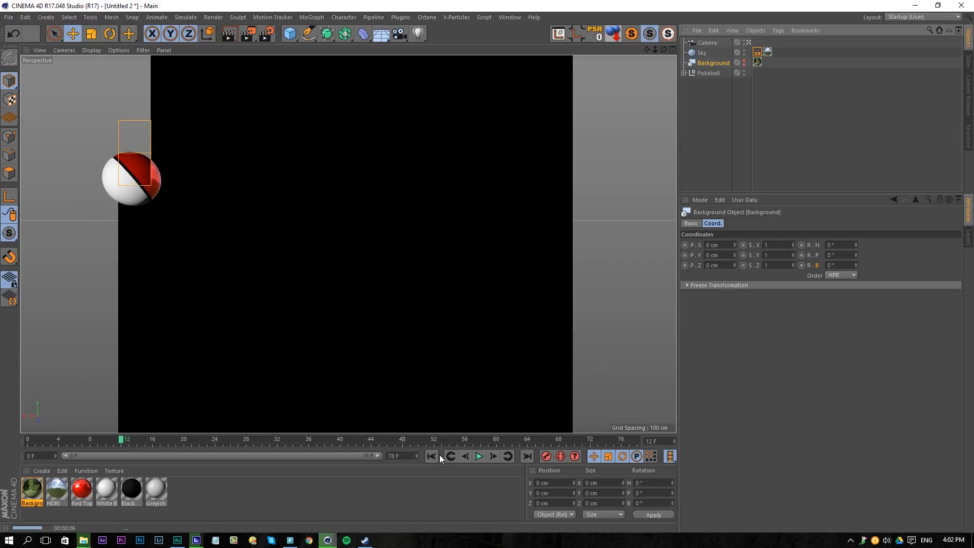
pyautogui.click(478, 454)
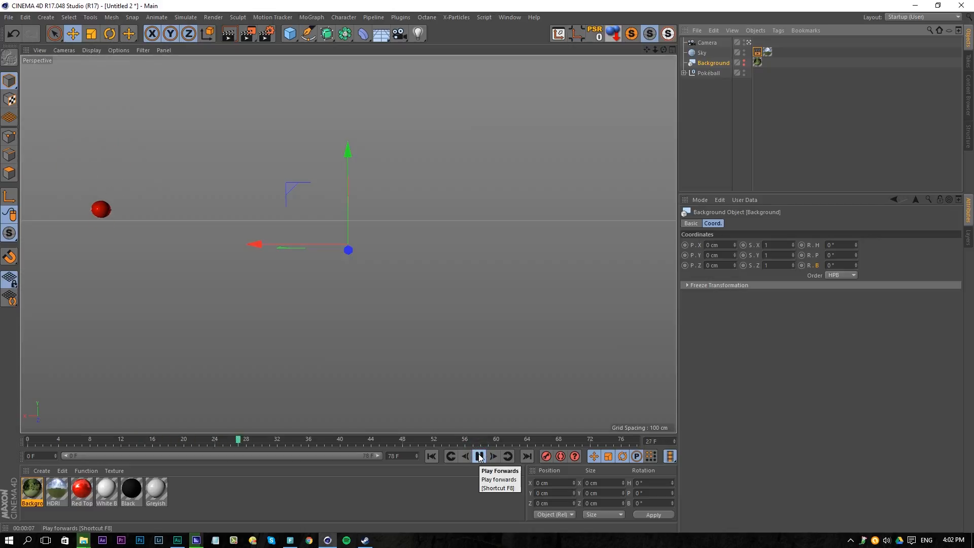
pyautogui.click(479, 454)
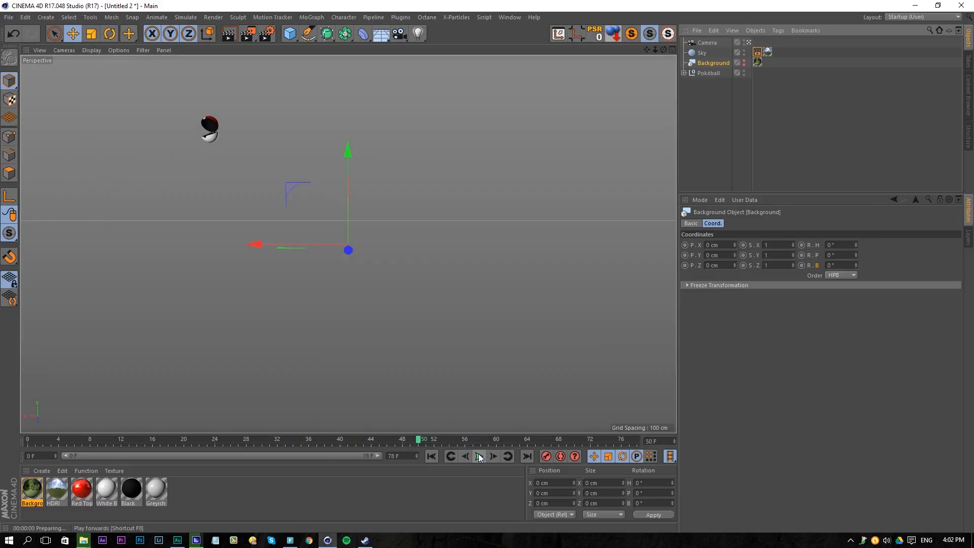
pyautogui.hotkey('ctrl', 'r')
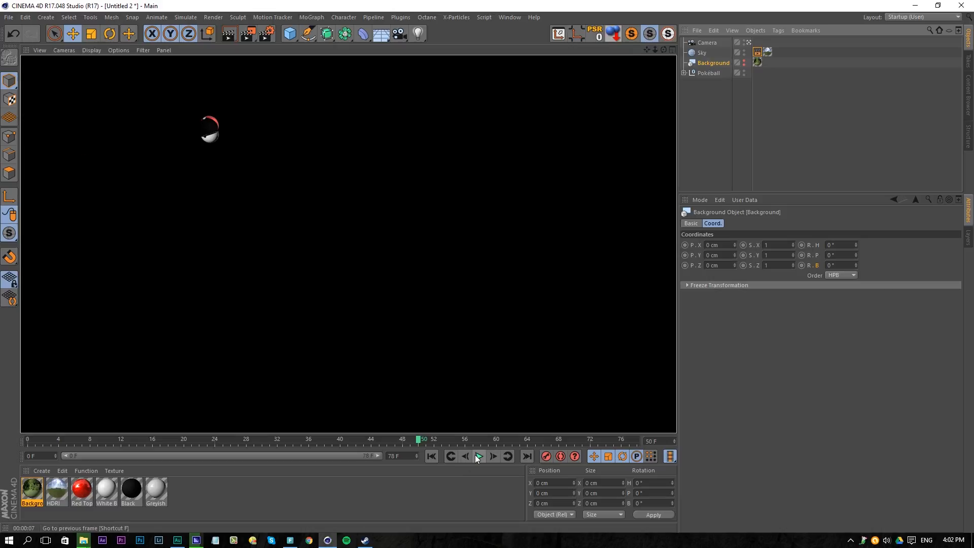
pyautogui.click(133, 490)
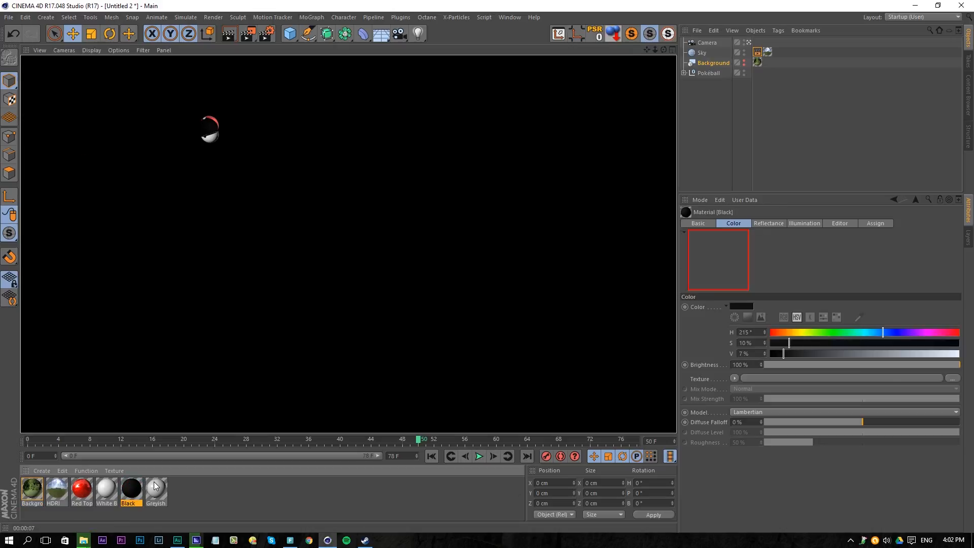
pyautogui.click(432, 455)
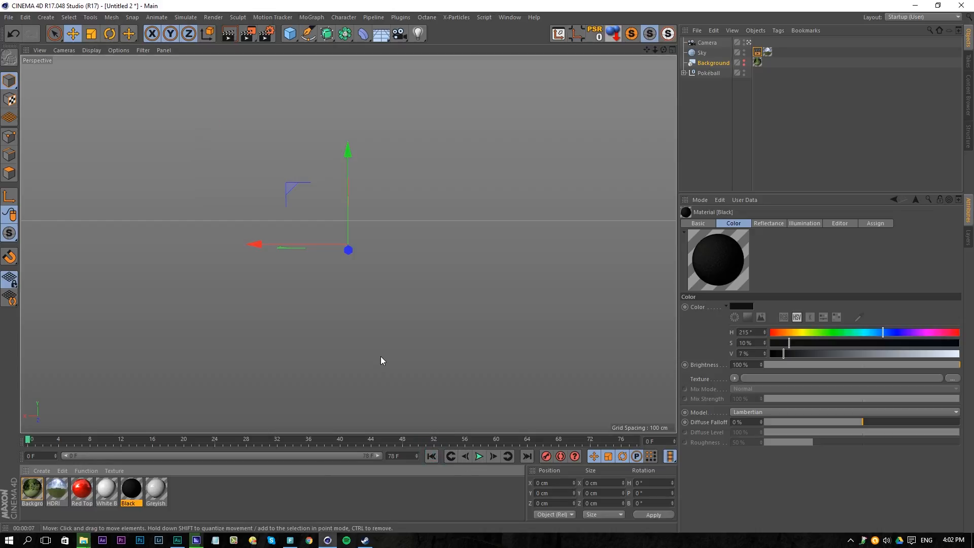
# - Open the save options of the render settings and choose TIFF (PSD Layers) as the image format
pyautogui.click(272, 38)
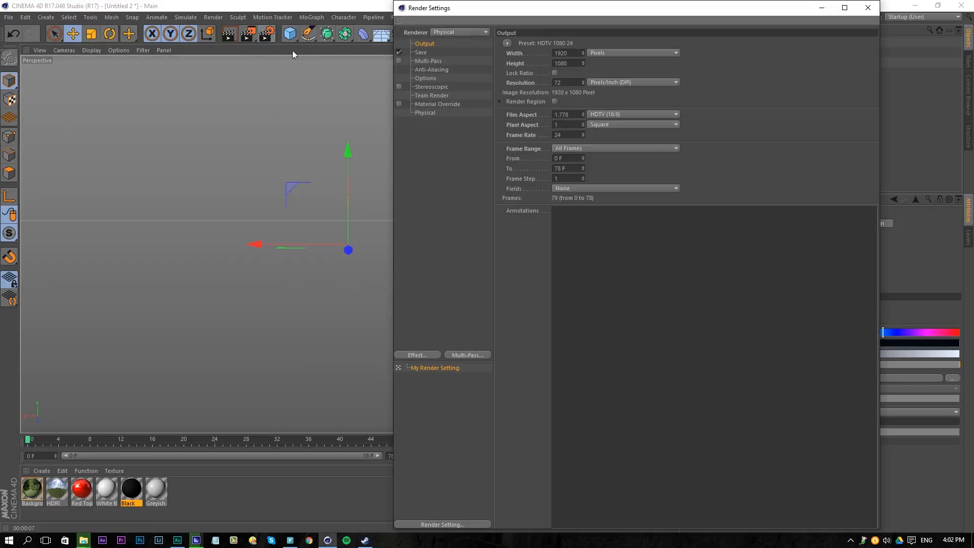
pyautogui.click(419, 52)
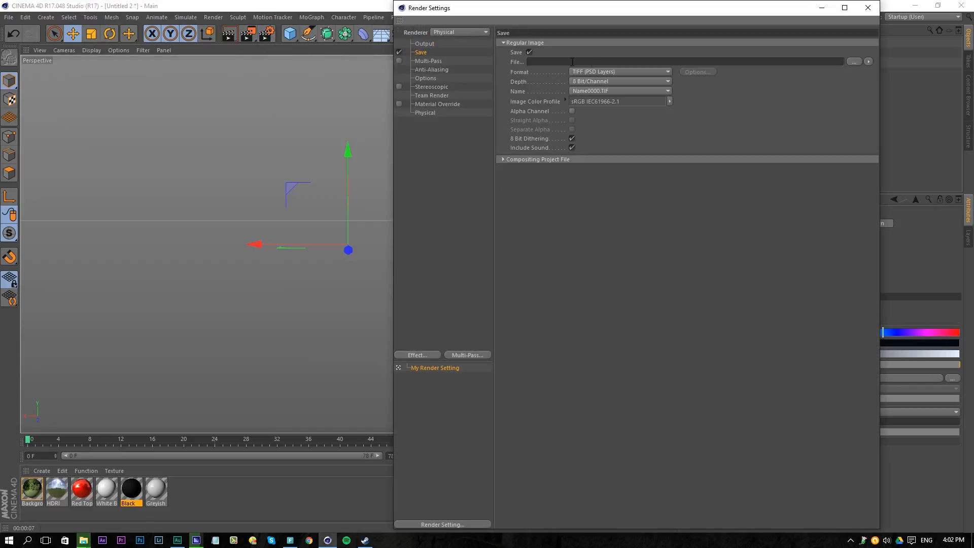
pyautogui.click(418, 53)
pyautogui.click(579, 72)
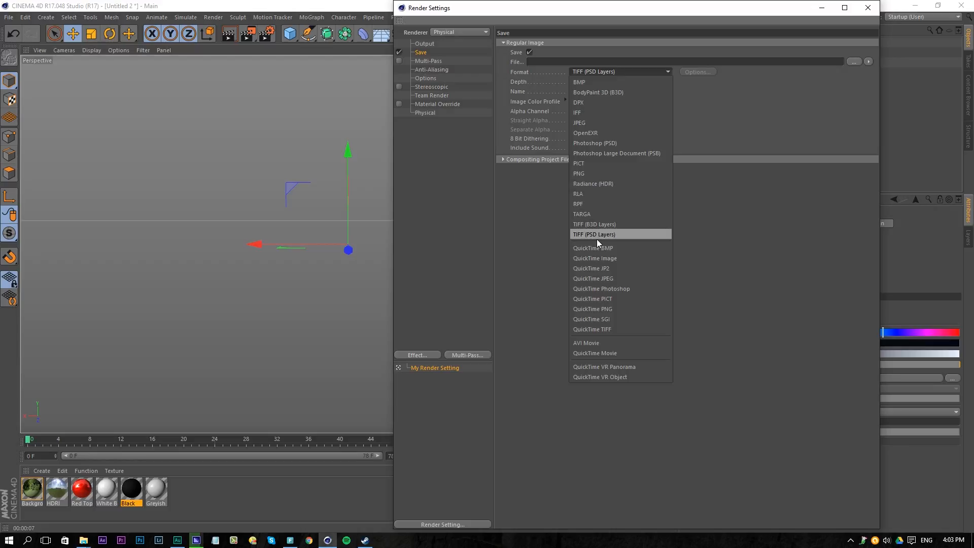
pyautogui.click(612, 235)
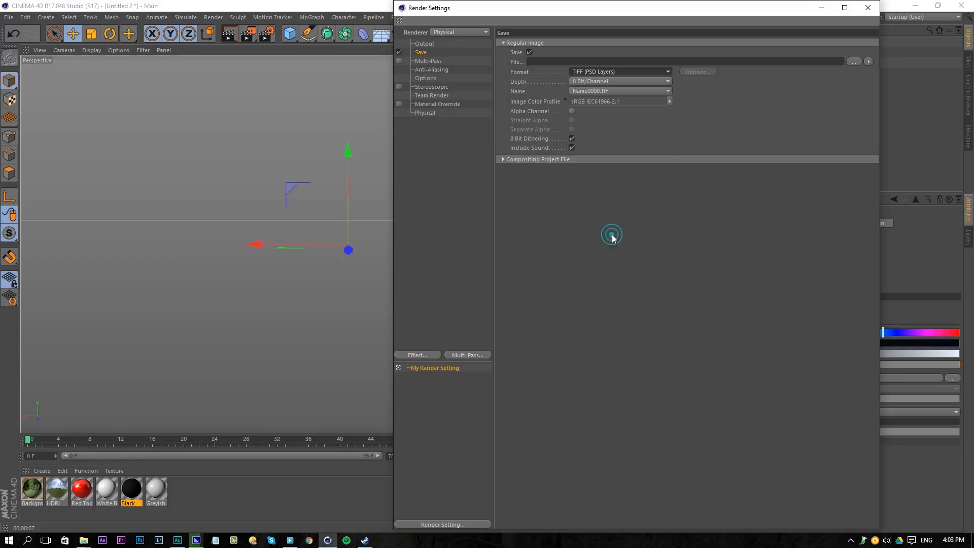
# - Set the saved image depth to 16 Bit/Channel and enable the Alpha Channel
pyautogui.click(581, 84)
pyautogui.click(590, 100)
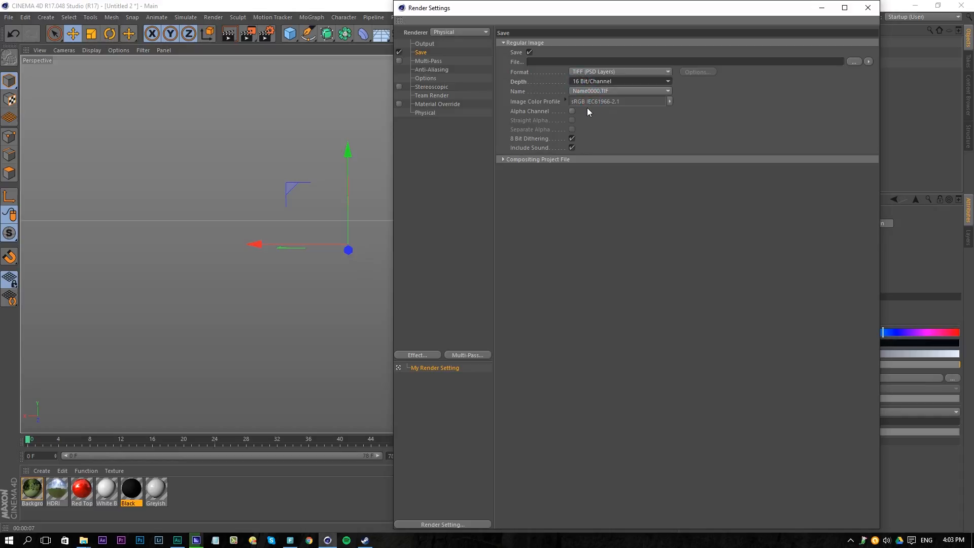
pyautogui.click(530, 113)
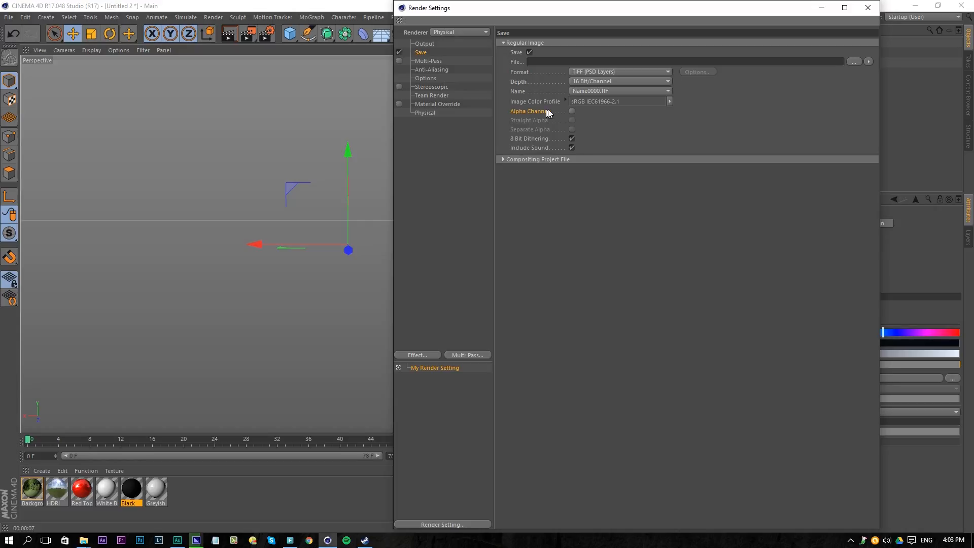
pyautogui.click(572, 111)
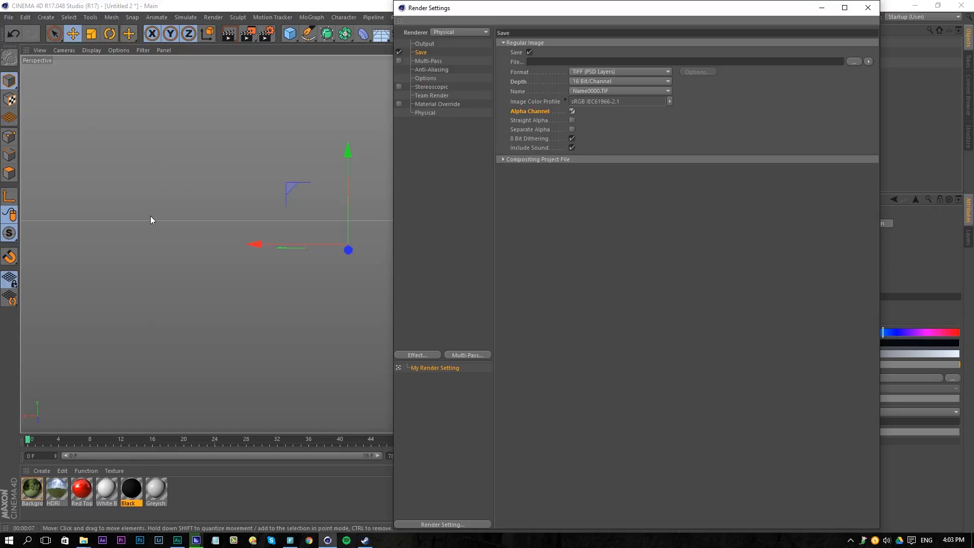
# - Open the render's output file path for editing
pyautogui.click(538, 61)
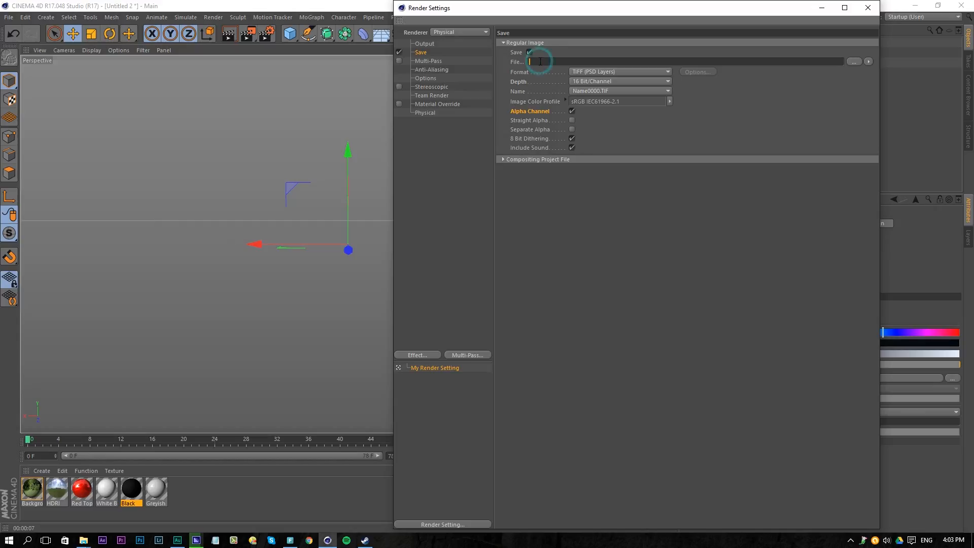